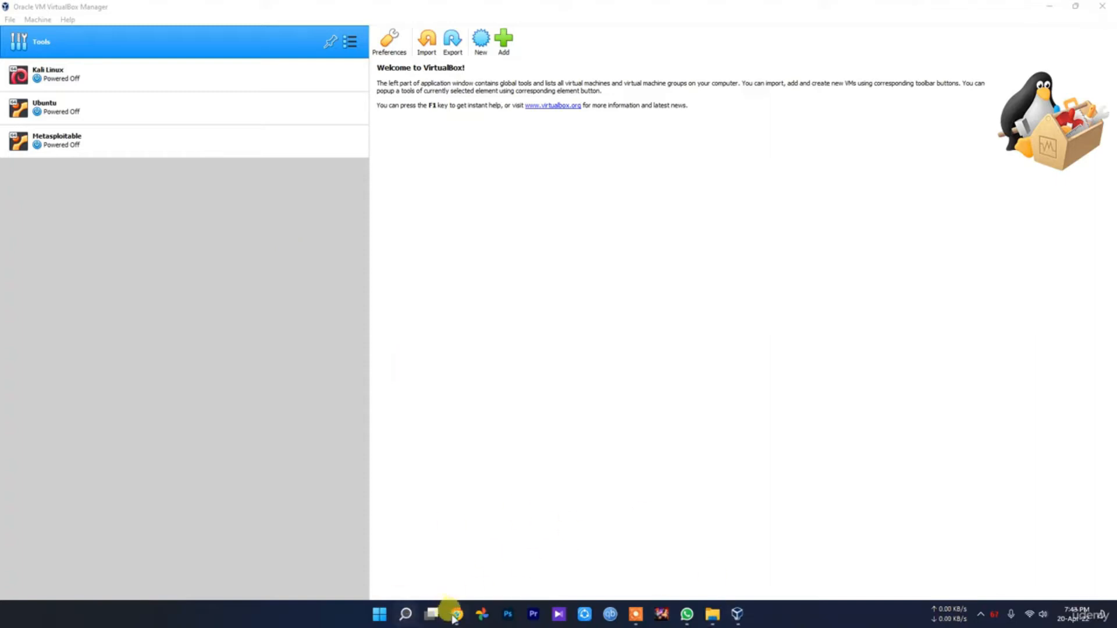
- Switch to Chrome, open the Microsoft Edge Developer Virtual Machines search result and examine which virtual machines are offered
left_click(459, 616)
left_click(460, 611)
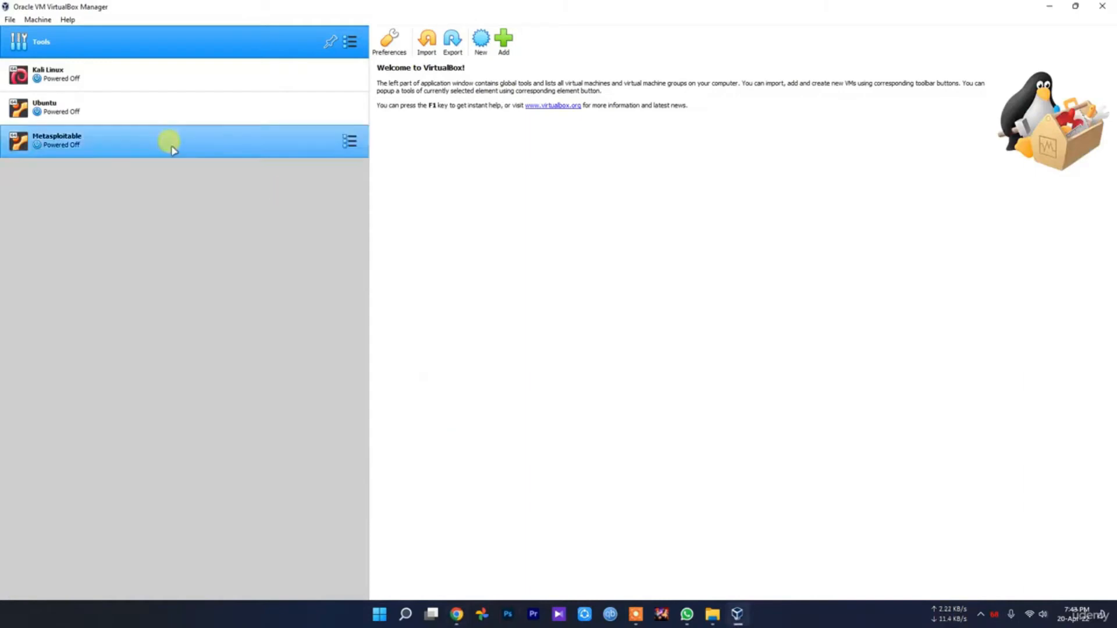
left_click(459, 615)
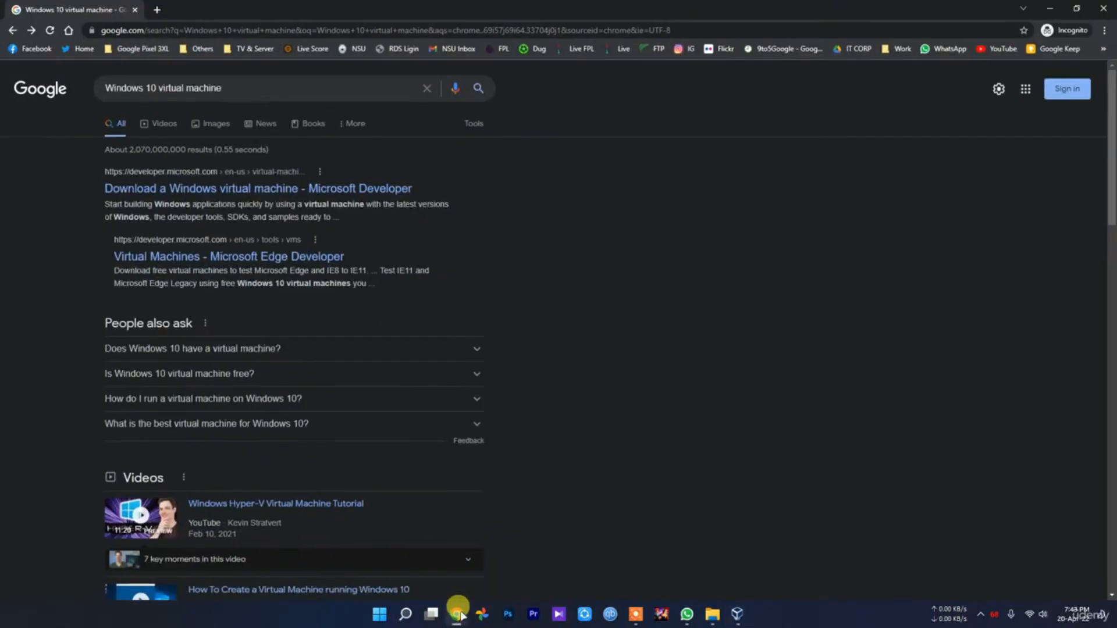
left_click(268, 260)
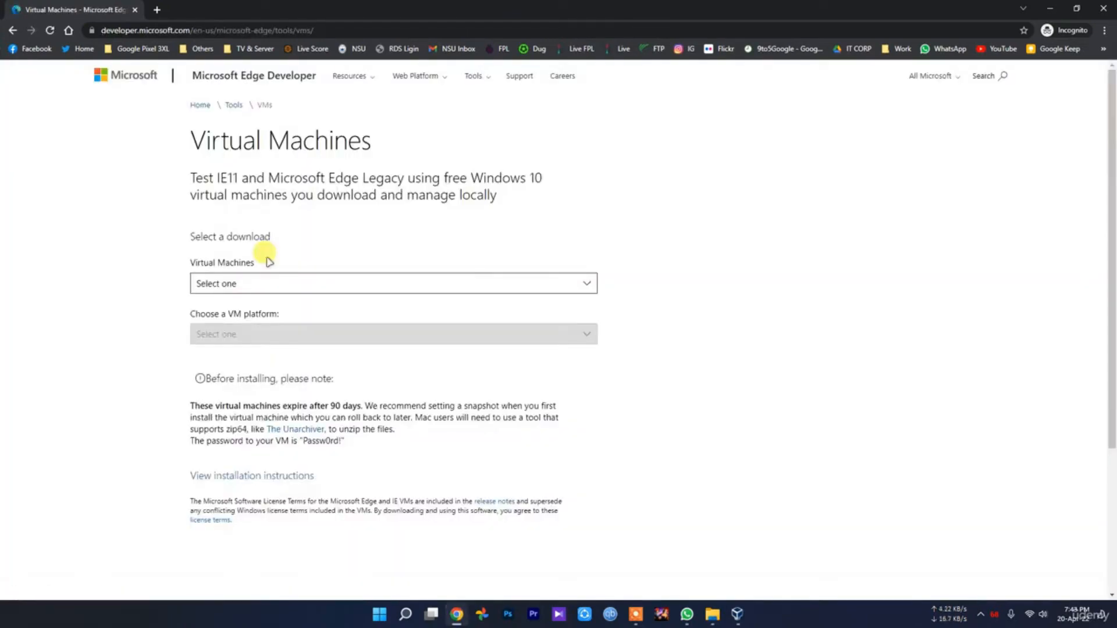
left_click(273, 281)
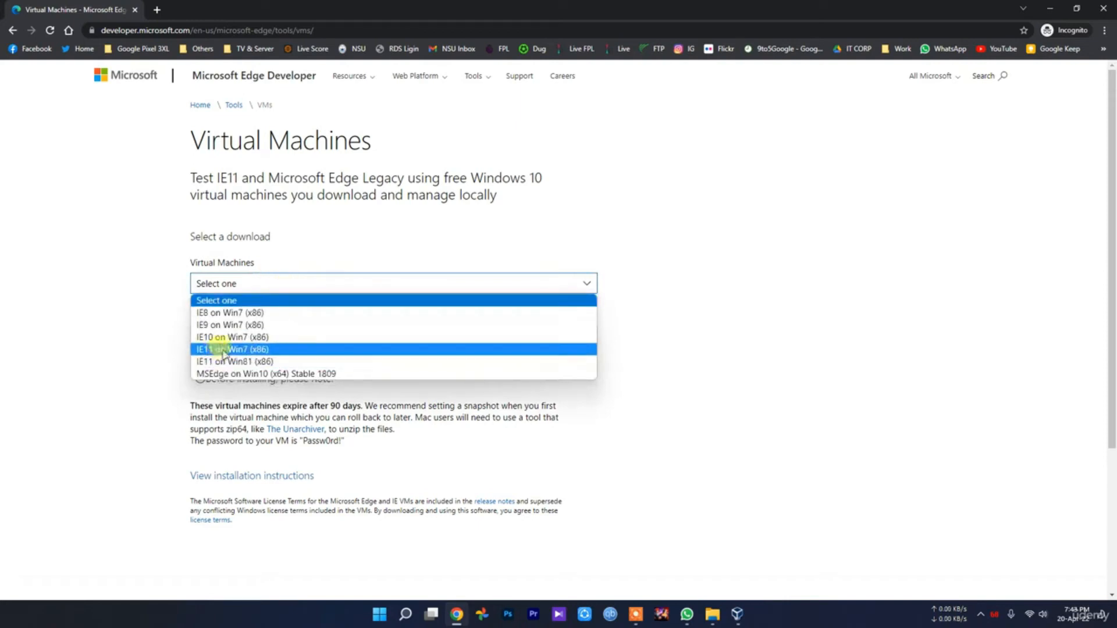
left_click(805, 406)
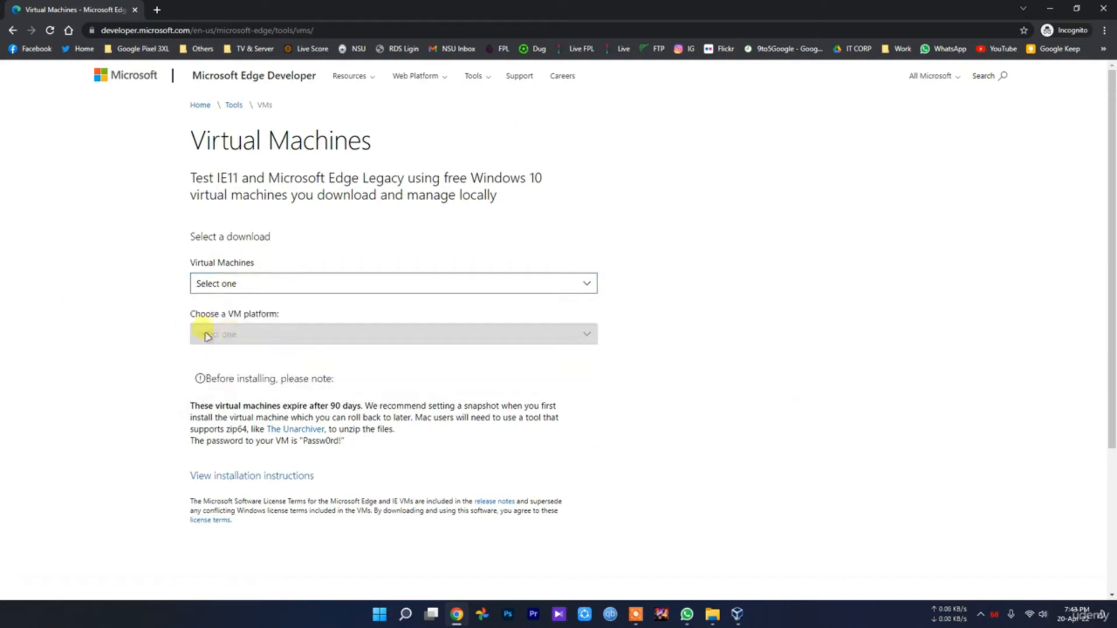
- Open the "Download a Windows virtual machine" search result in a new tab and examine the Windows 11 Enterprise download size
key("alt+Left")
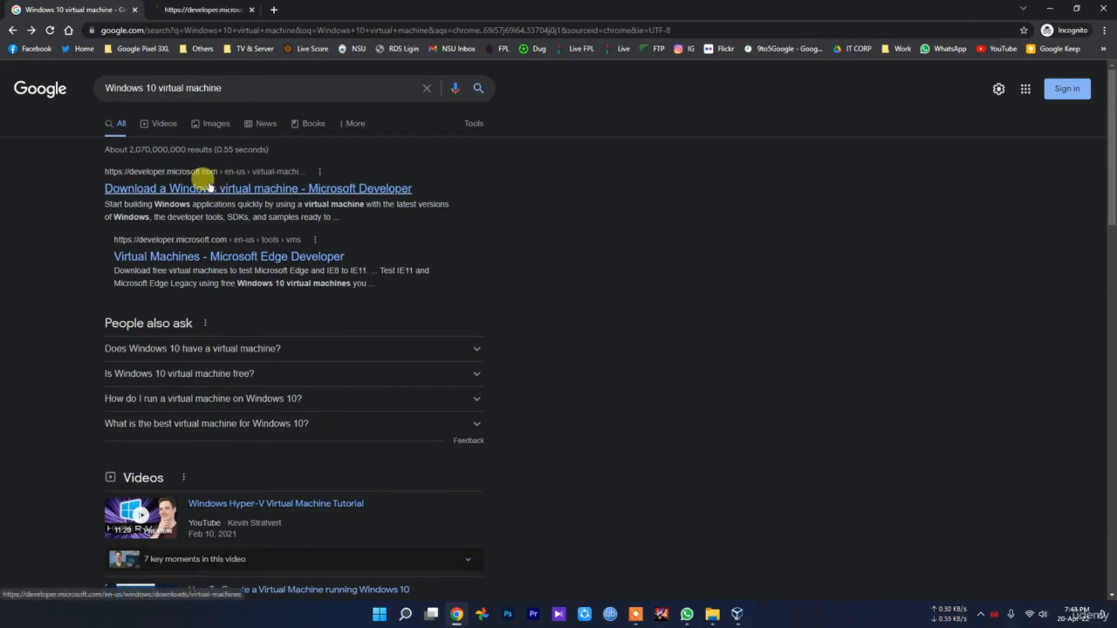
left_click(208, 187)
key("alt+Left")
key("ctrl+Tab")
left_click_drag(84, 383, 208, 389)
left_click(208, 389)
left_click_drag(312, 389, 215, 388)
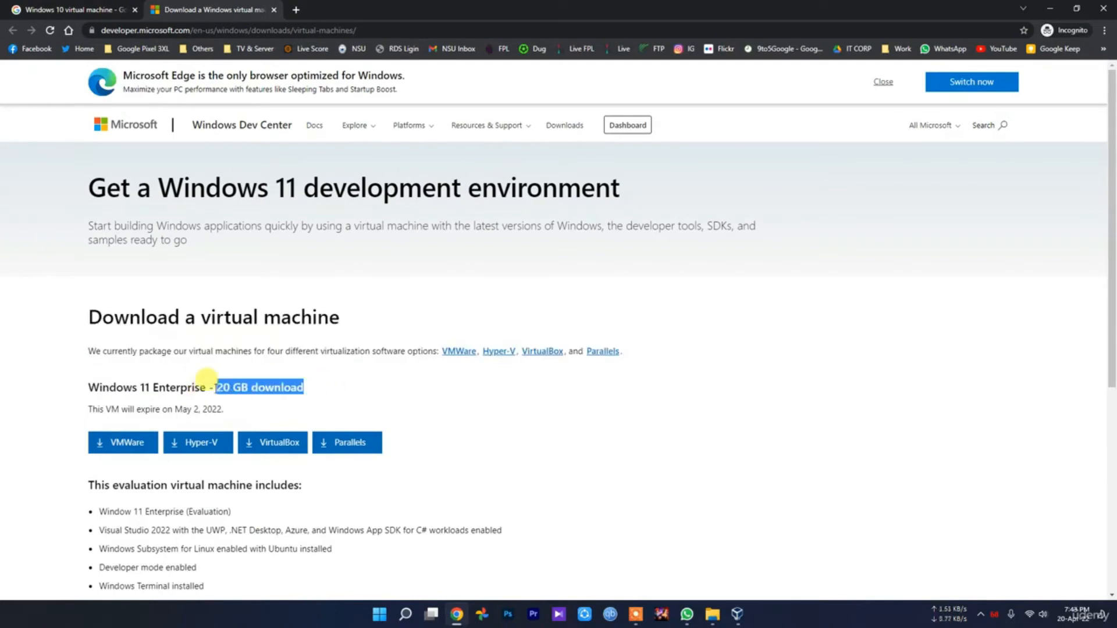
left_click(278, 447)
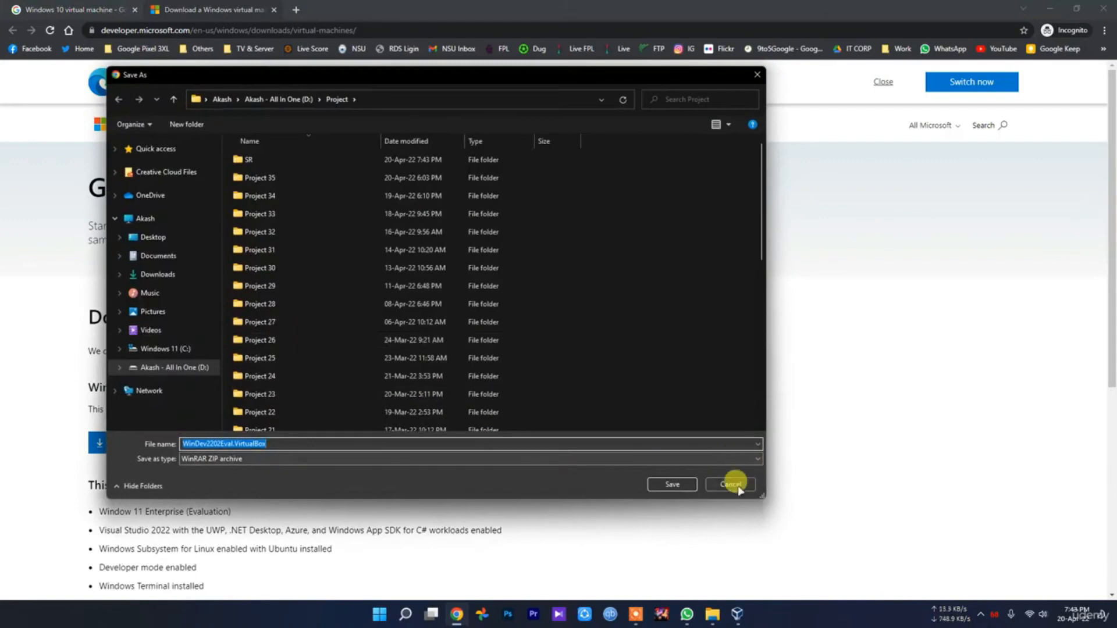
left_click(738, 487)
left_click(328, 495)
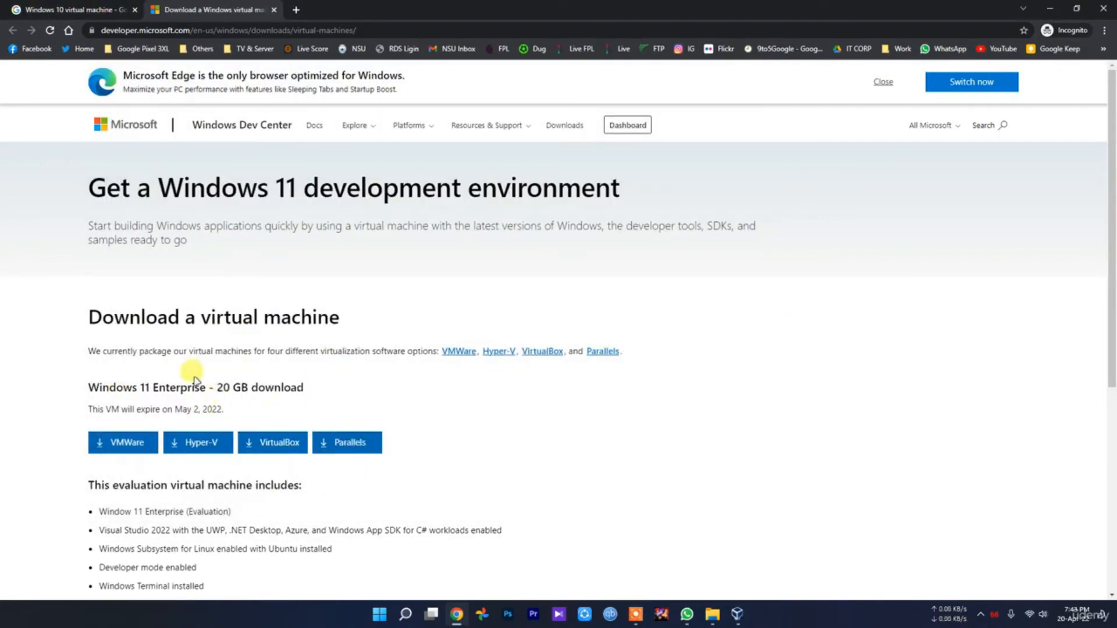
left_click(738, 615)
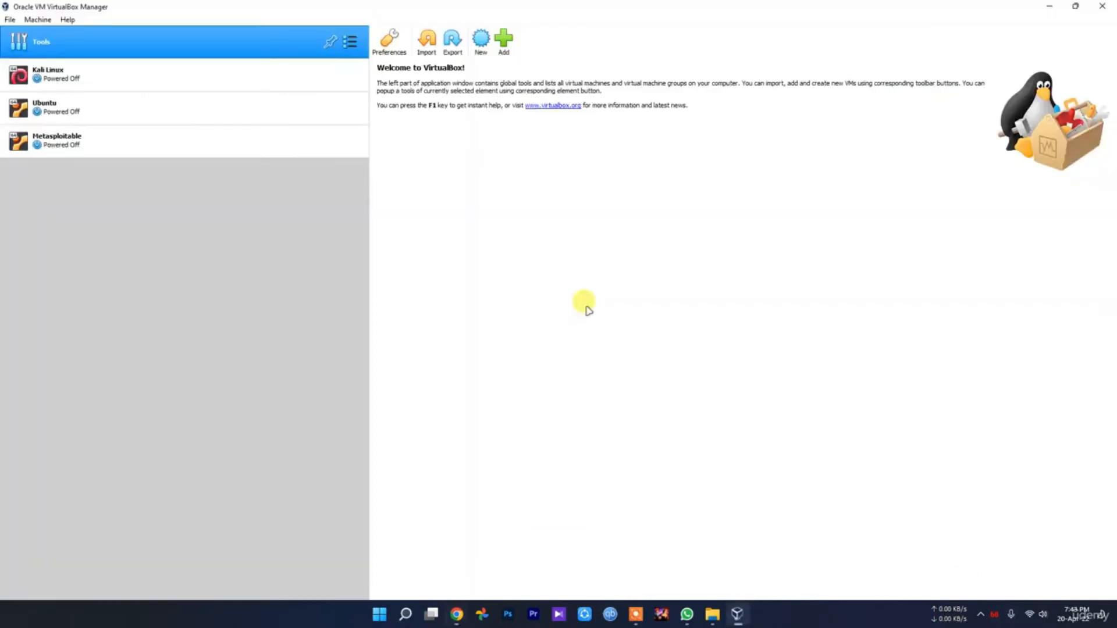
left_click(1103, 7)
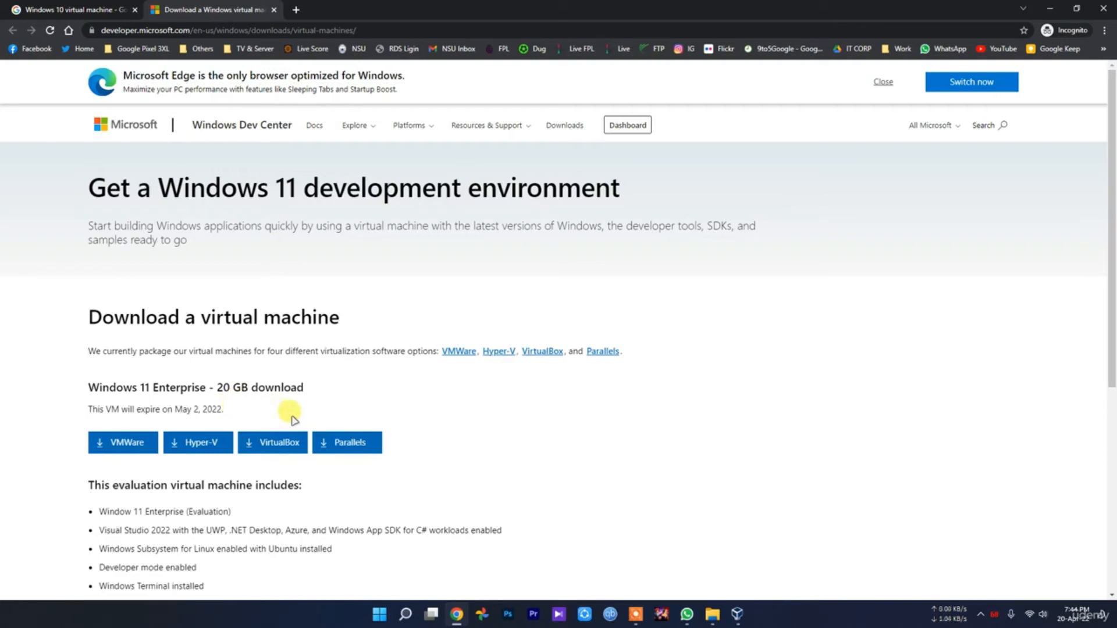
- Return to the Microsoft Edge Developer virtual machines page, close the Windows 11 tab and select MSEdge on Win10 (x64) Stable 1809
left_click(35, 8)
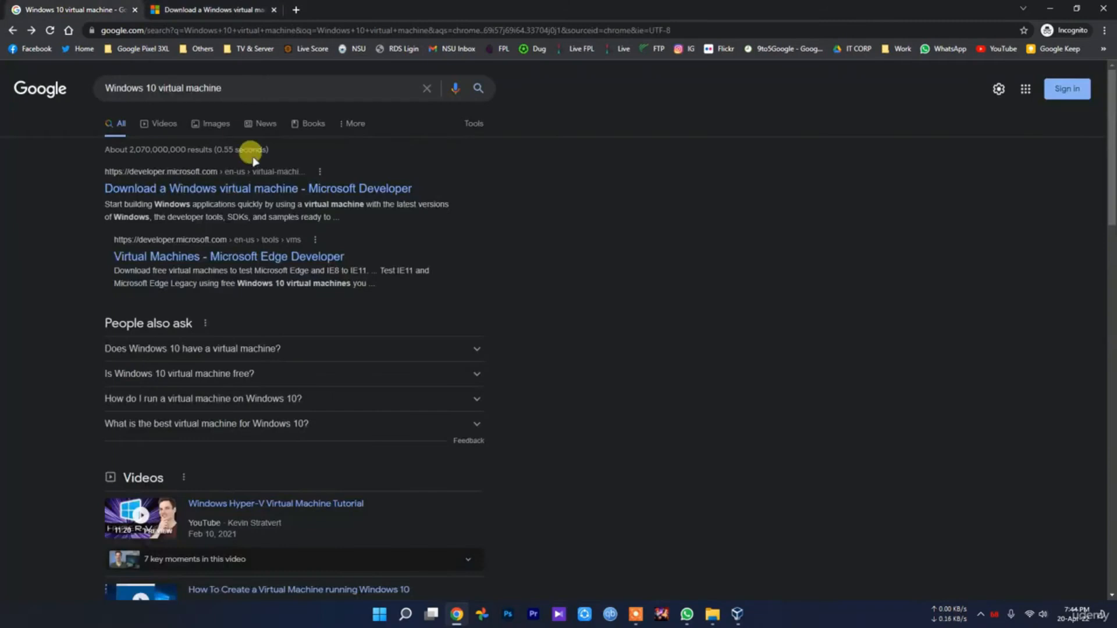
left_click(240, 262)
left_click(256, 11)
left_click(274, 9)
left_click(267, 283)
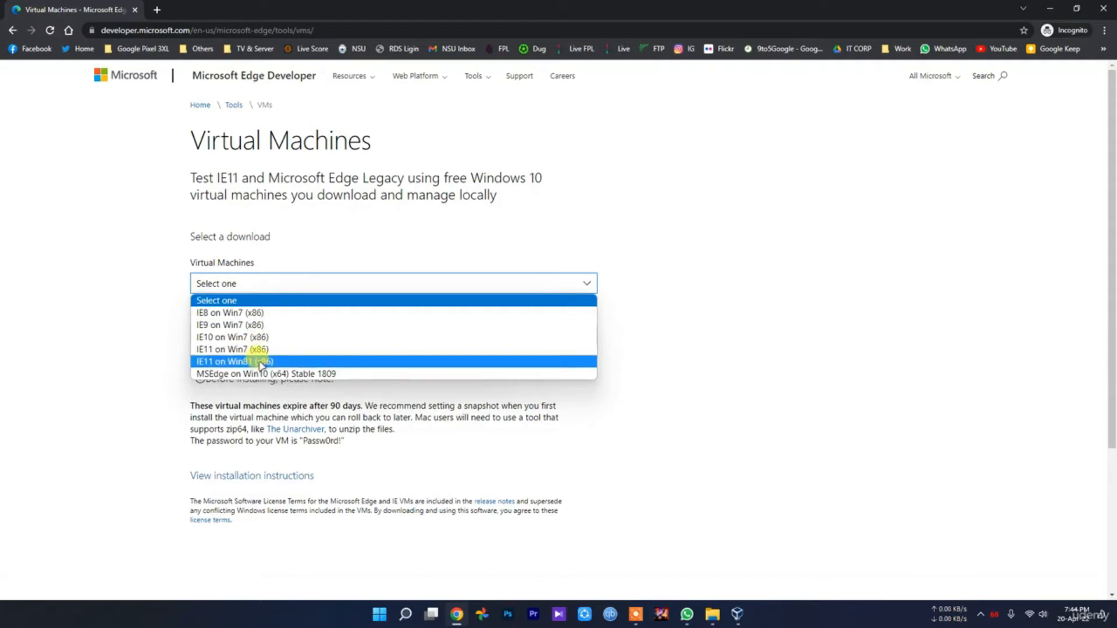
left_click(308, 375)
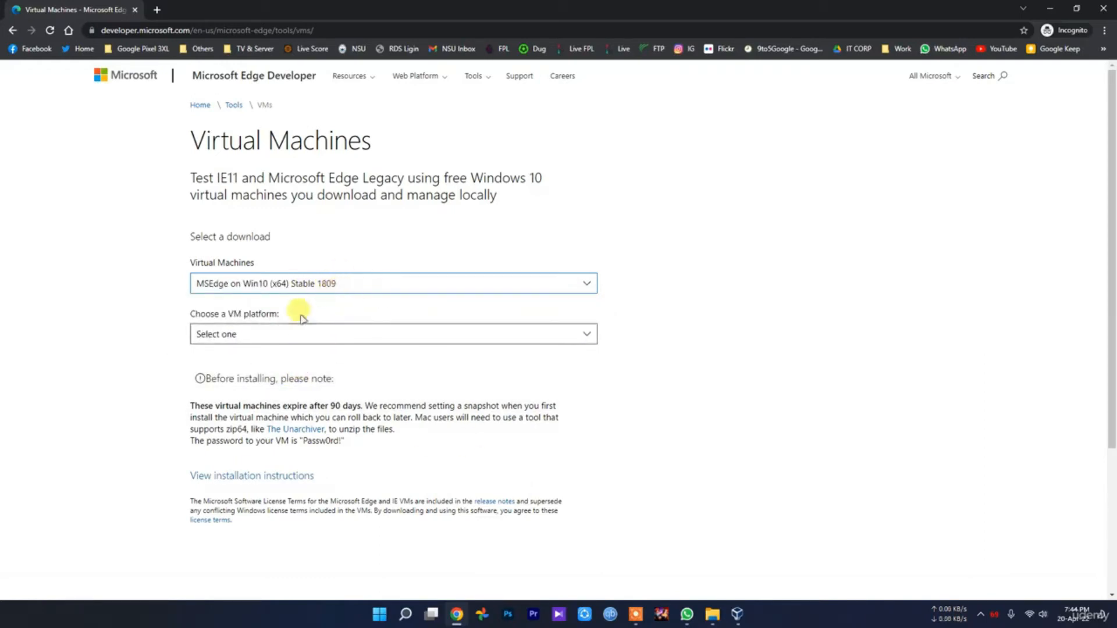
left_click(350, 285)
left_click(351, 289)
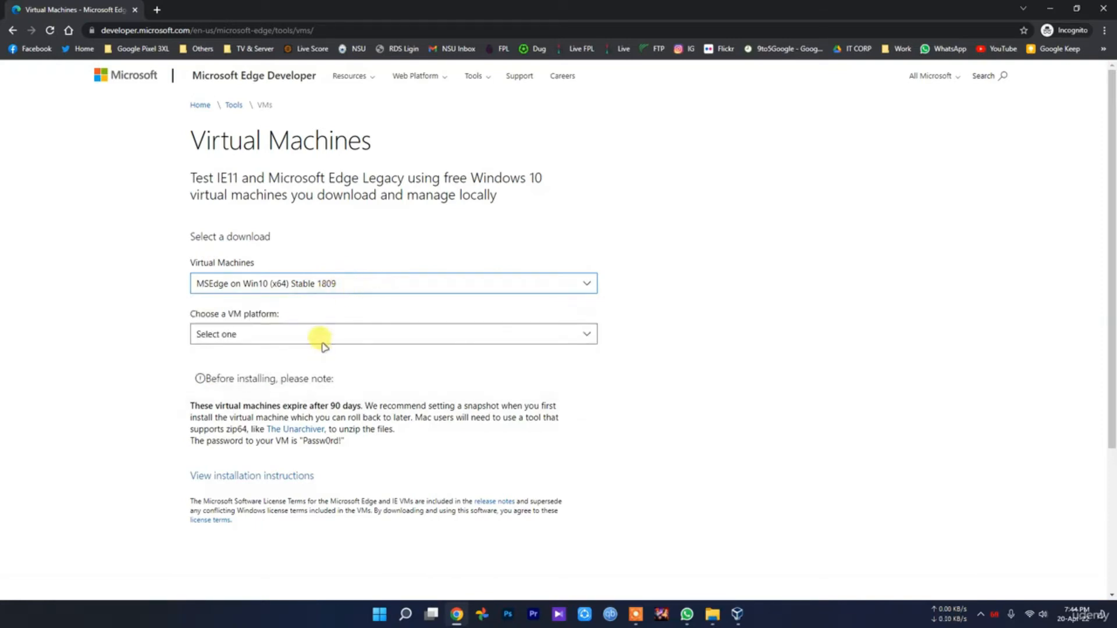
- Choose VirtualBox as the VM platform, start the MSEdge.Win10.VirtualBox zip download and cancel saving it
left_click(218, 336)
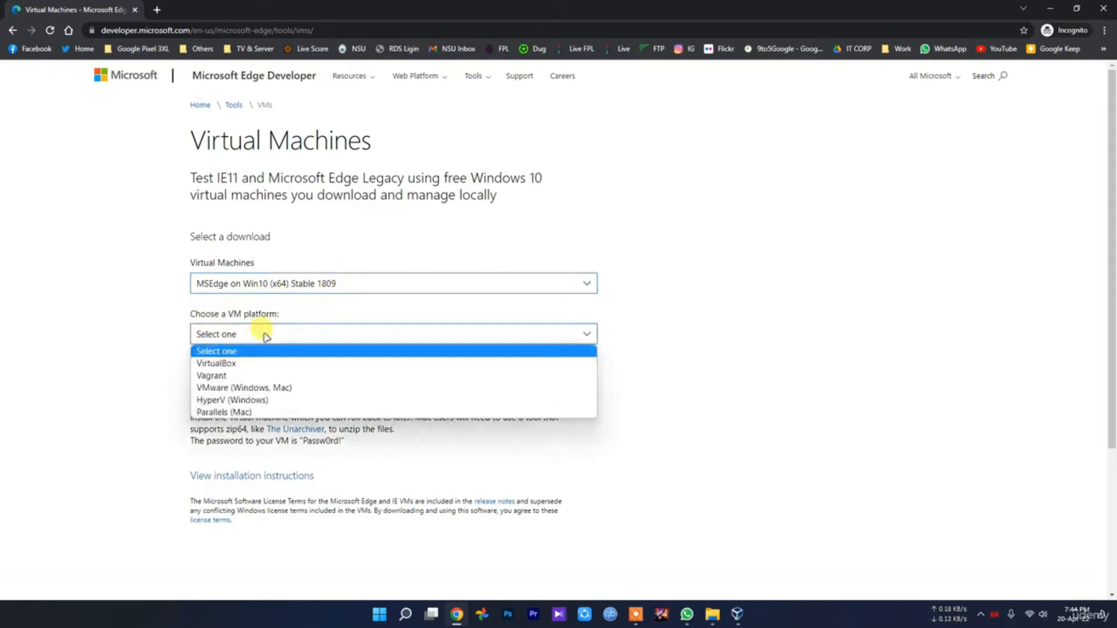
left_click(232, 364)
left_click(226, 371)
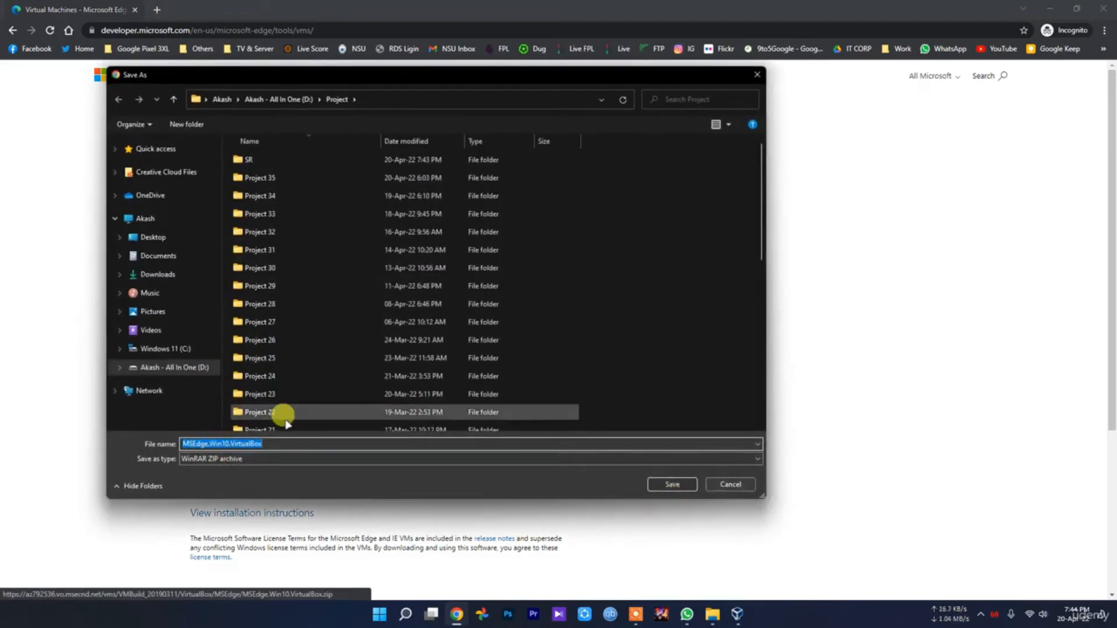
left_click(738, 483)
- Switch to File Explorer and open the MSEdge.Win10.VirtualBox folder to view the MSEdge - Win10 appliance file
left_click(713, 615)
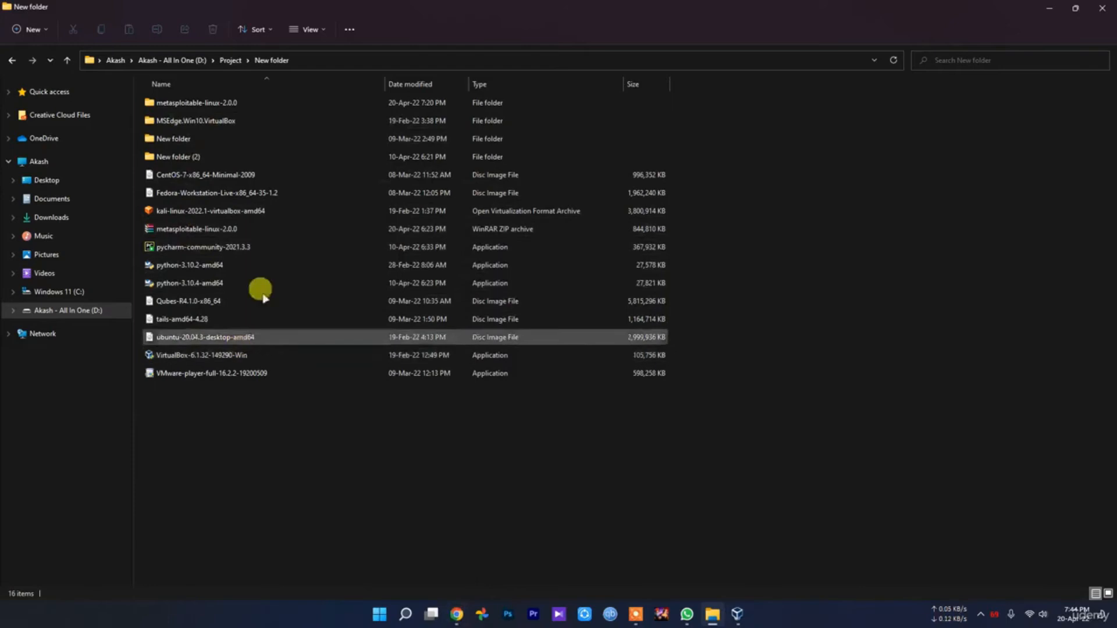
double_click(227, 121)
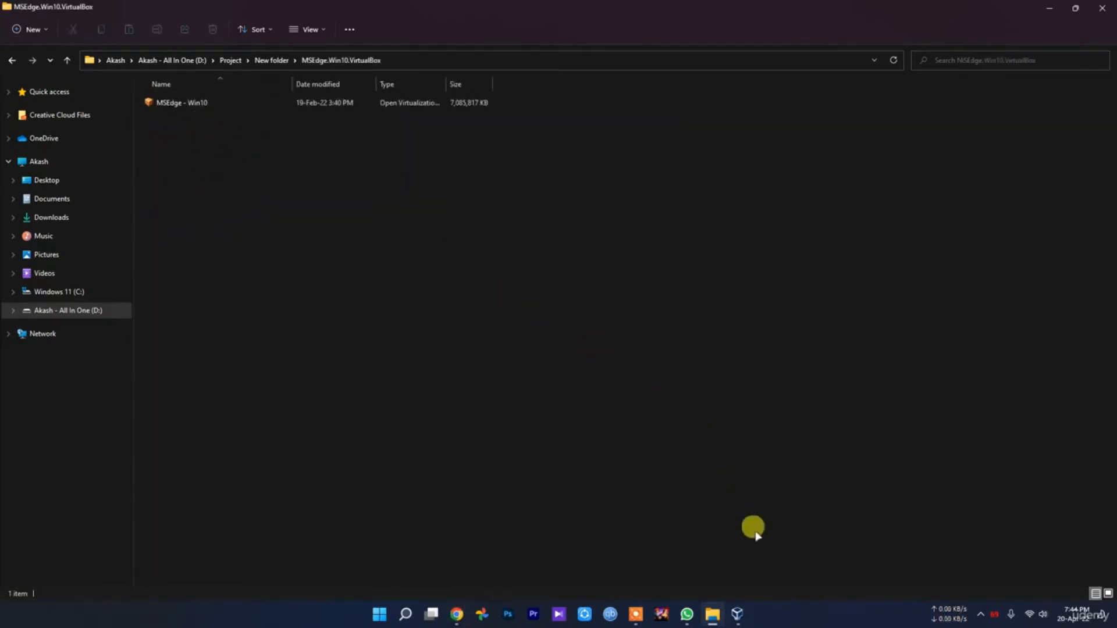
left_click(738, 614)
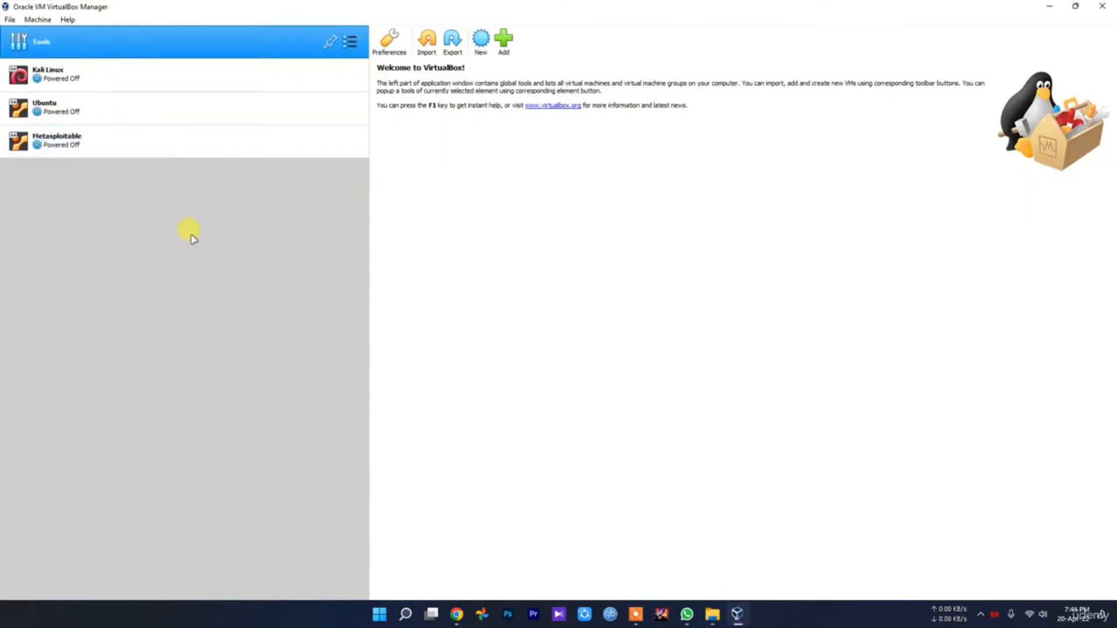
left_click(713, 613)
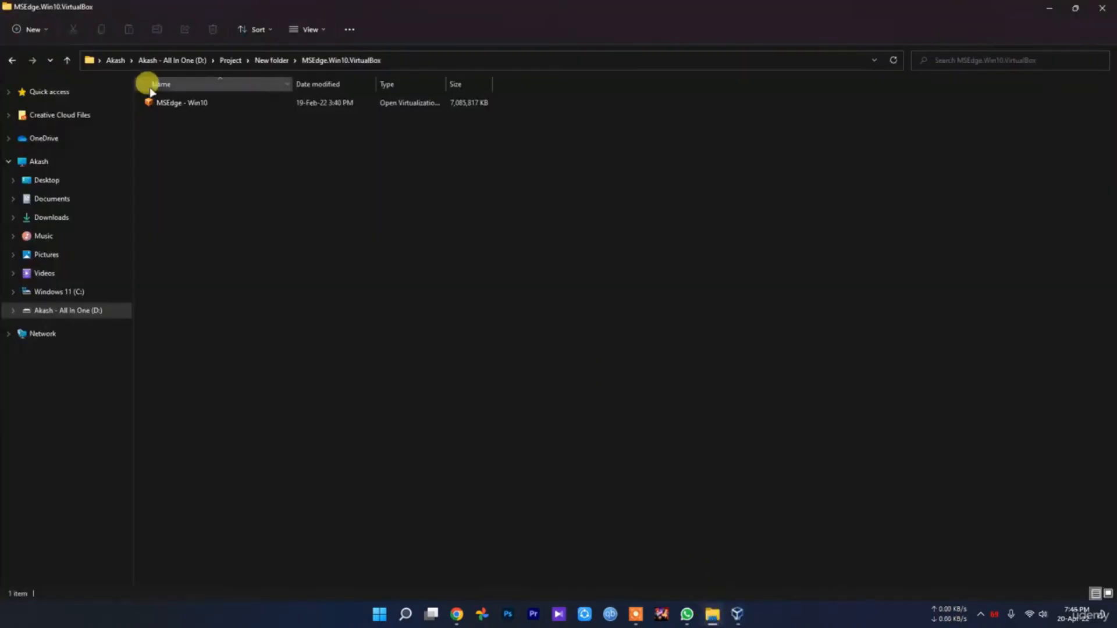
left_click(457, 612)
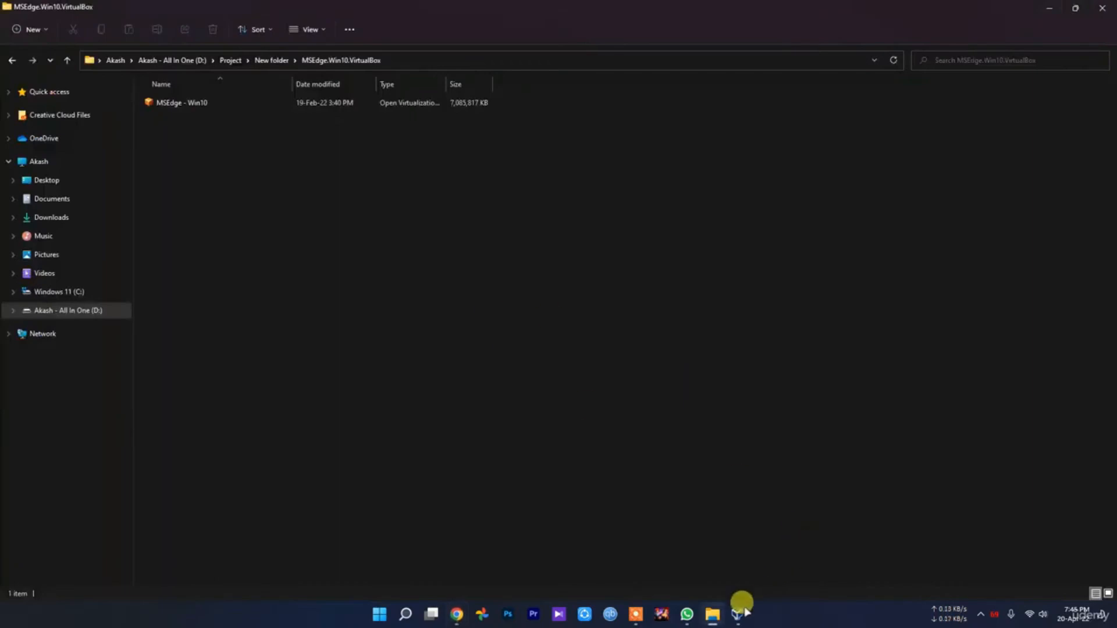
- In VirtualBox, start a new virtual machine named Windows 10 with type Microsoft Windows and version Windows 10 (64-bit)
left_click(737, 612)
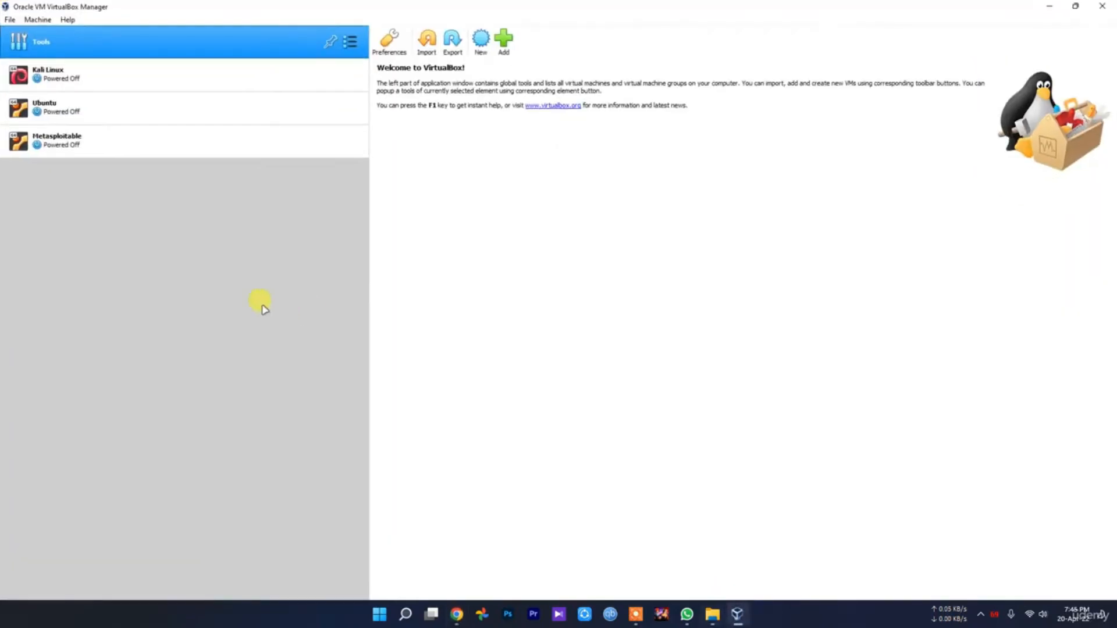
left_click(482, 40)
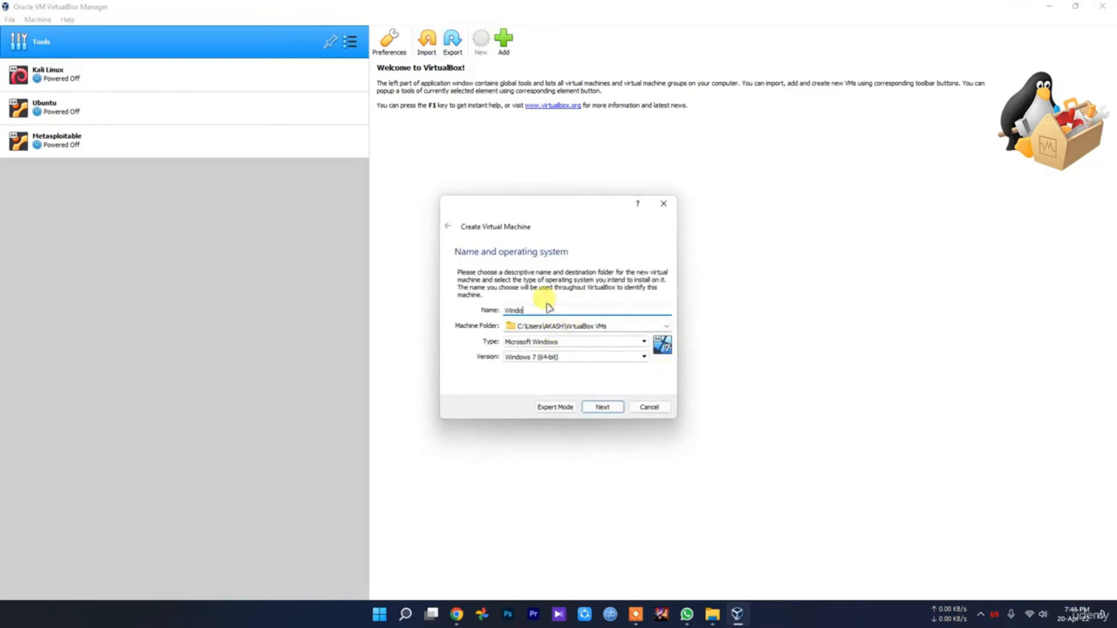
left_click(567, 344)
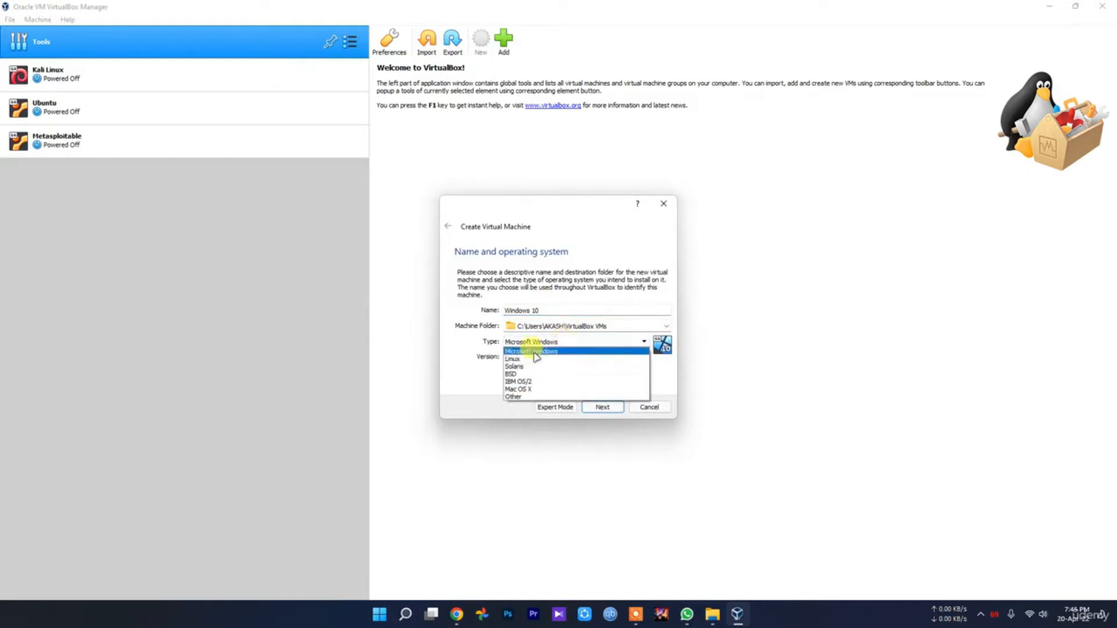
left_click(532, 348)
left_click(544, 357)
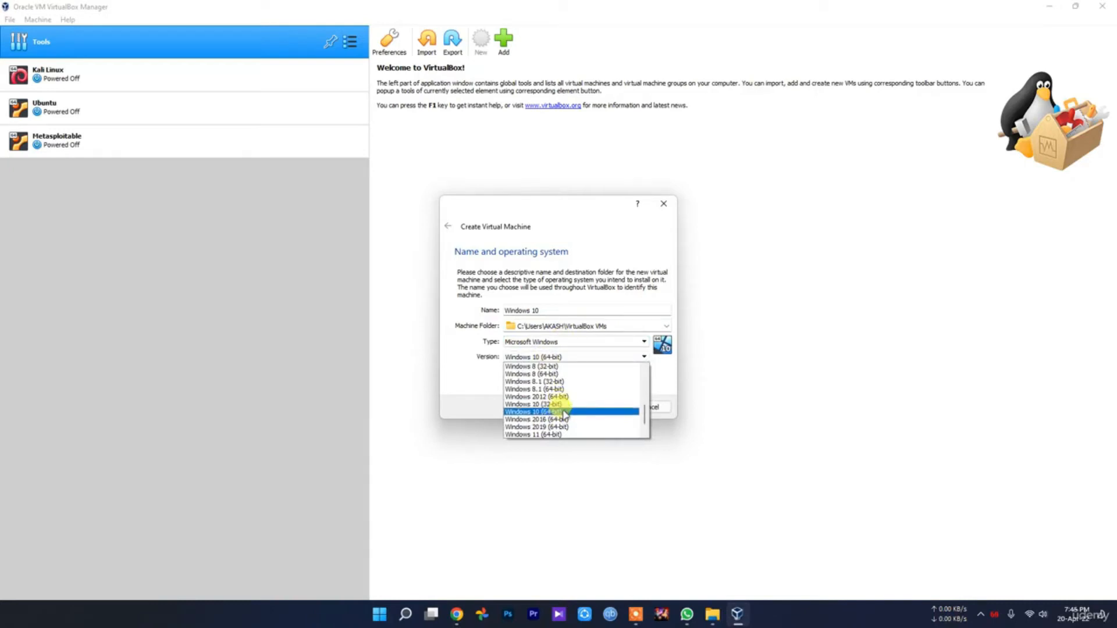
left_click(565, 412)
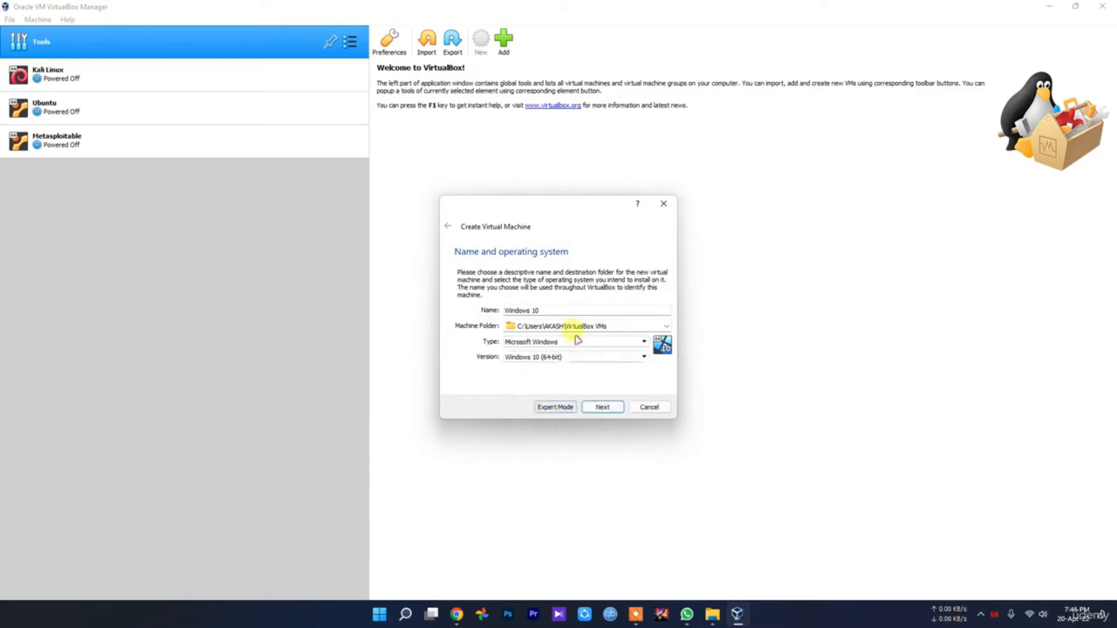
left_click(558, 360)
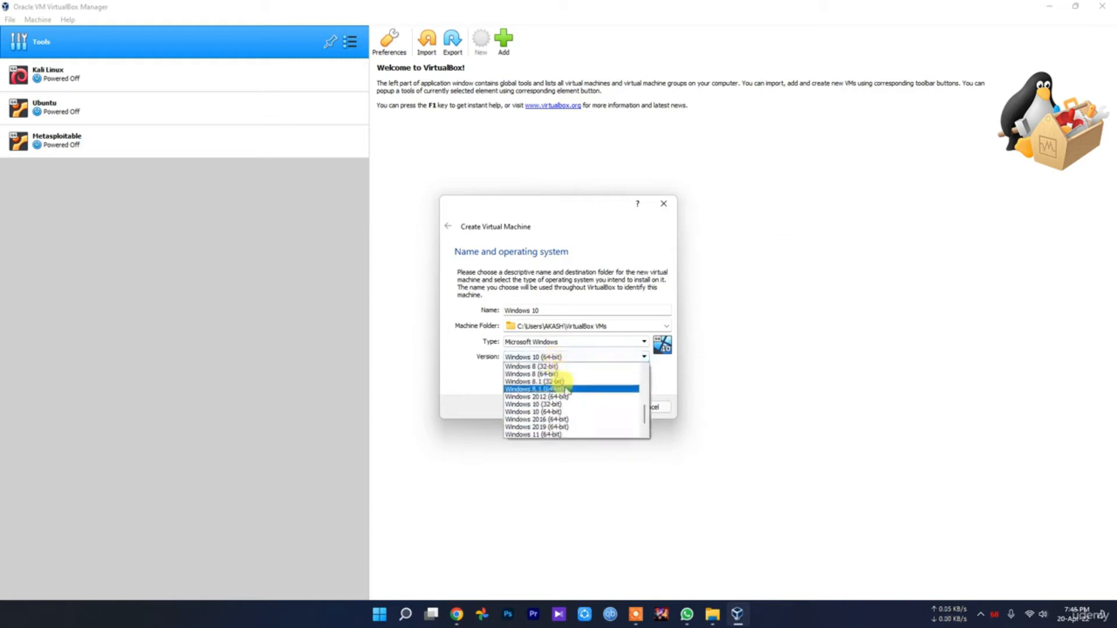
left_click(449, 387)
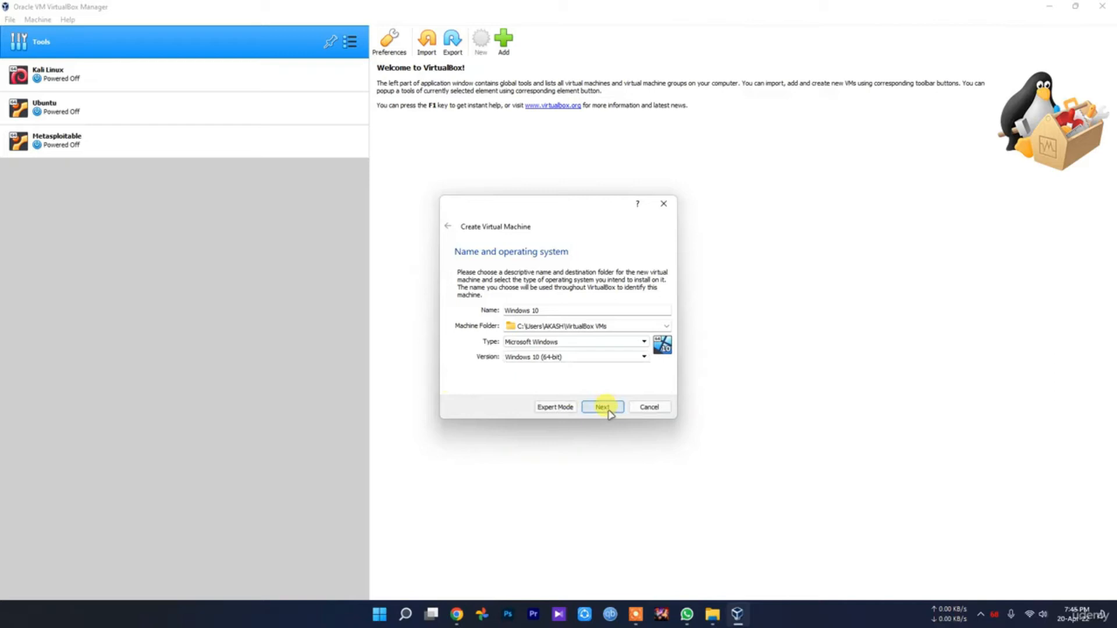
- Check the default machine folder by browsing in File Explorer to VirtualBox VMs inside the C: drive's user folder and selecting Metasploitable
left_click(666, 327)
left_click(516, 392)
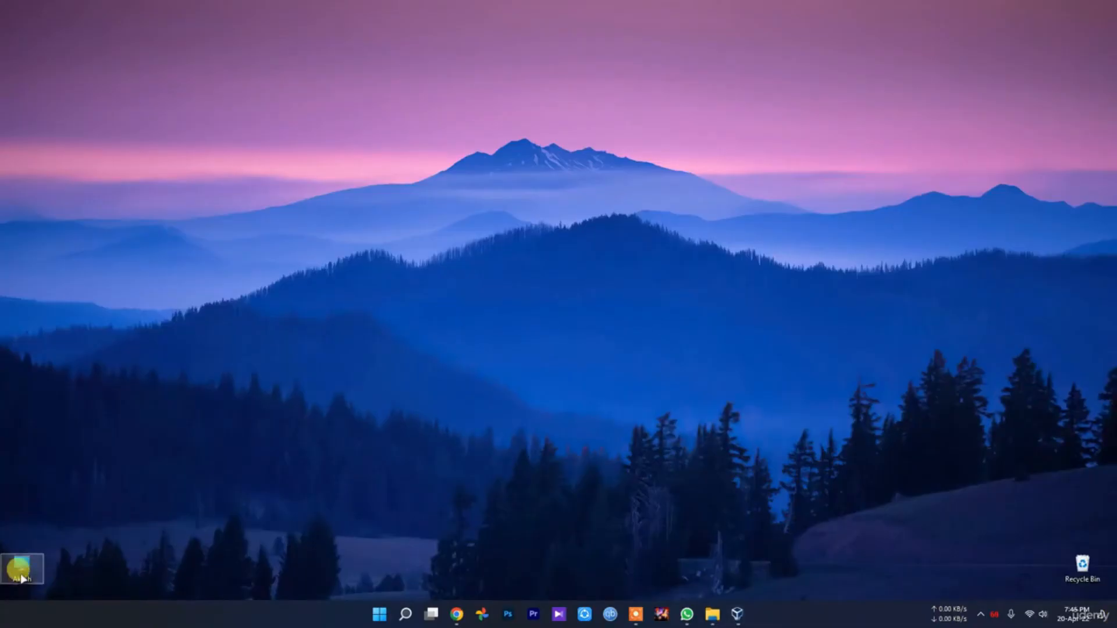
double_click(21, 578)
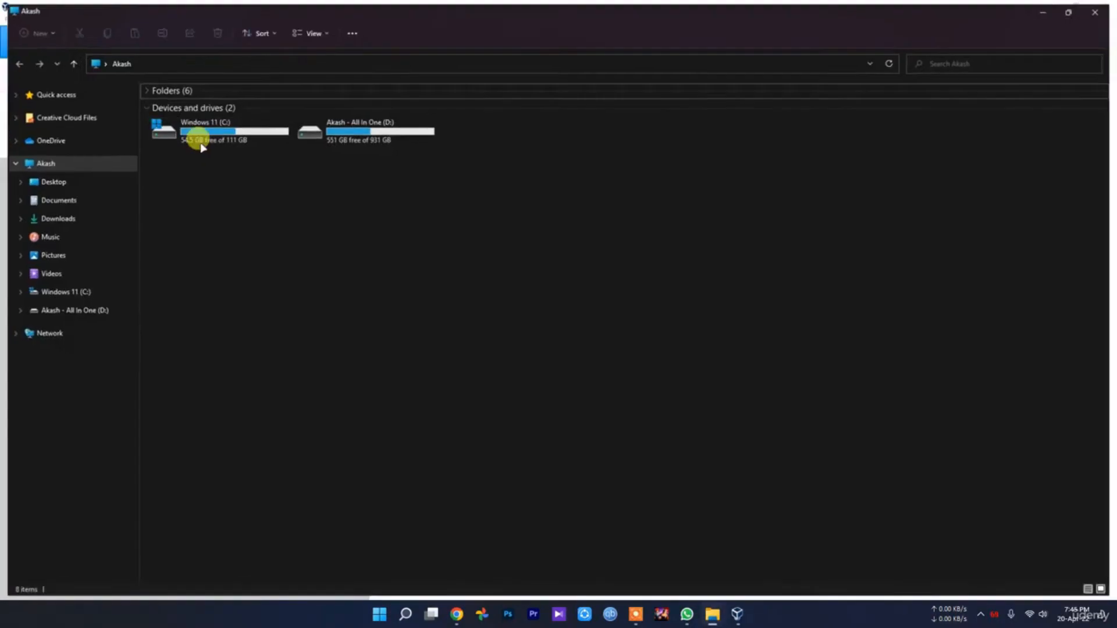
double_click(161, 120)
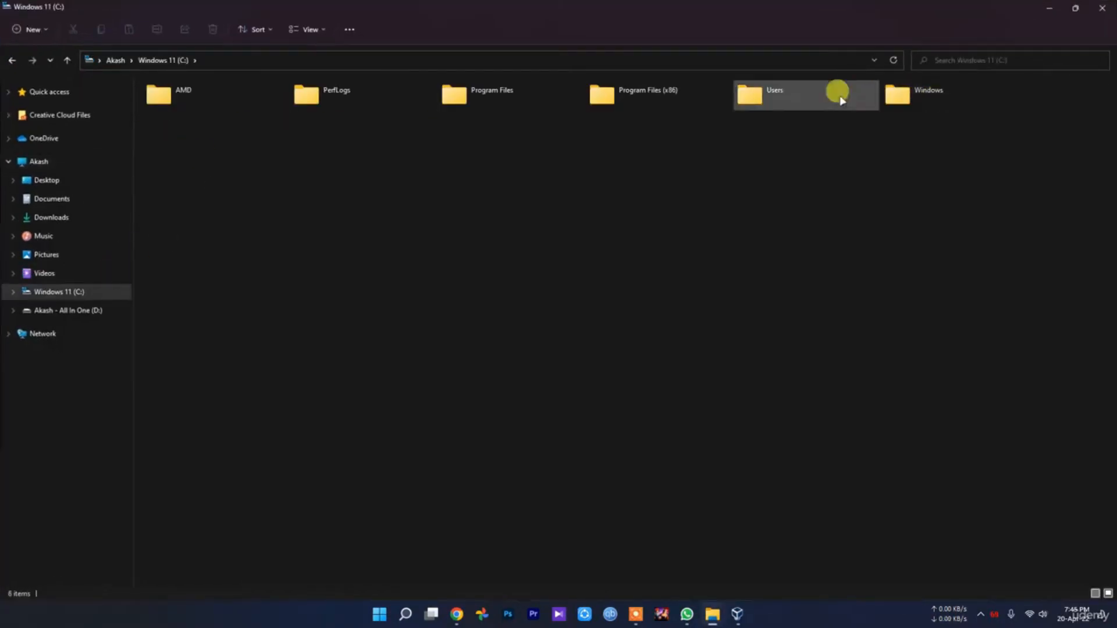
double_click(756, 93)
double_click(210, 105)
scroll(227, 332, "down", 1)
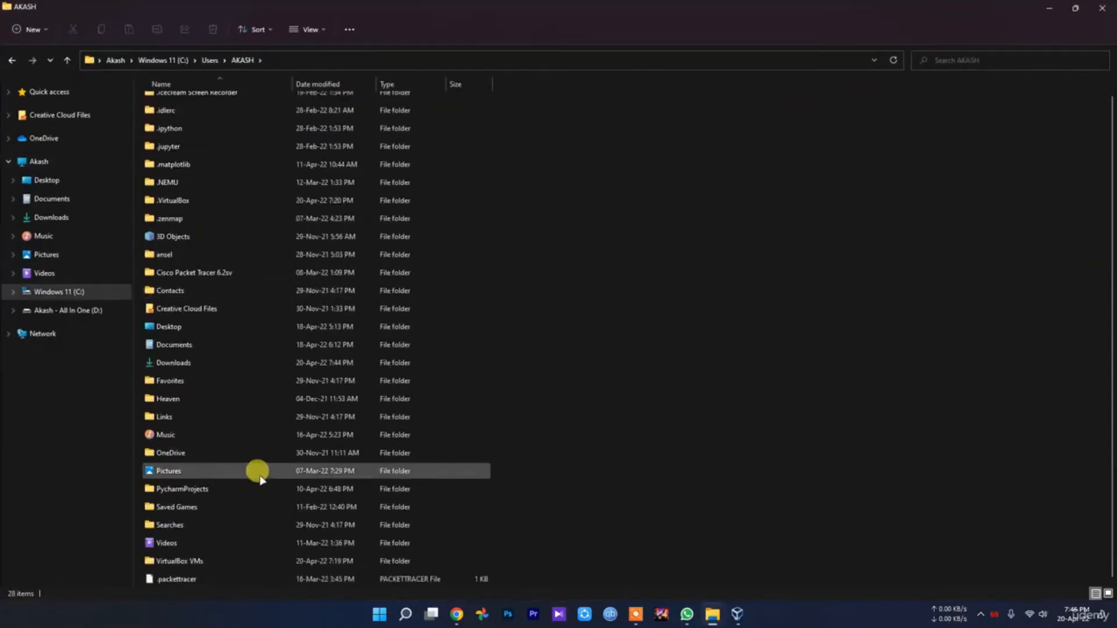
double_click(190, 569)
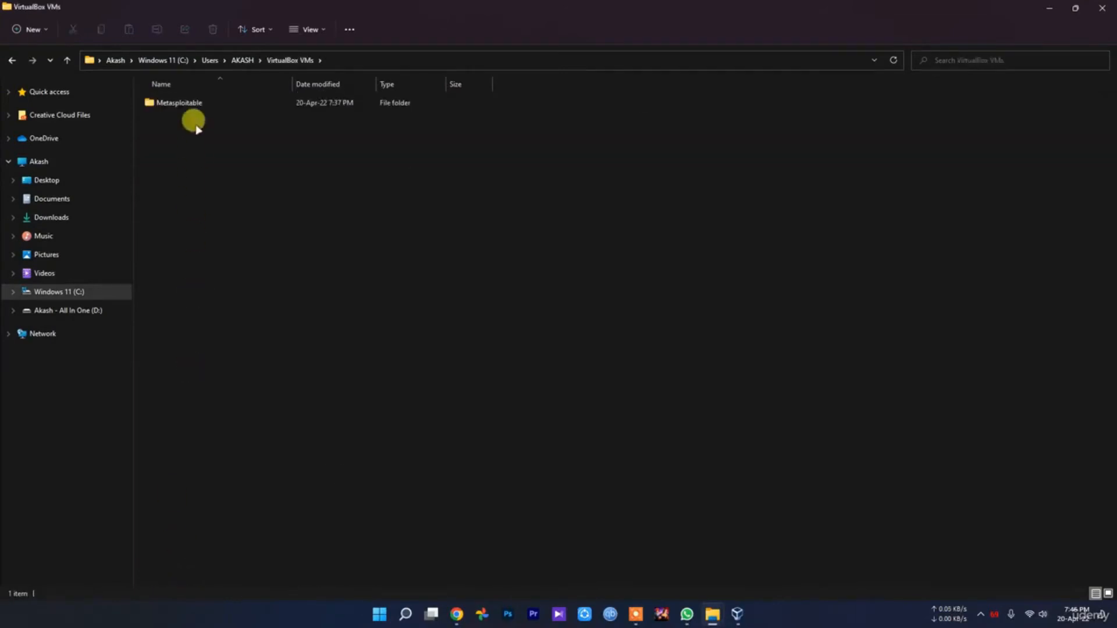
left_click(190, 103)
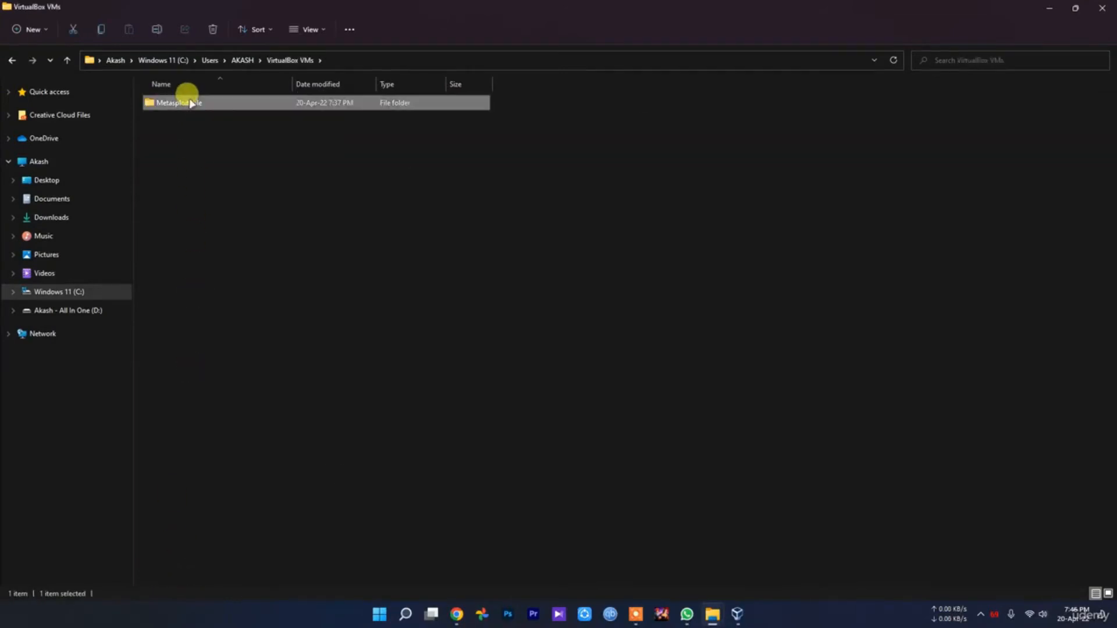
- In File Explorer, go back up from the VirtualBox VMs folder and open the D: drive to view its folders
key("alt+Up")
key("alt+Up")
key("alt+Up")
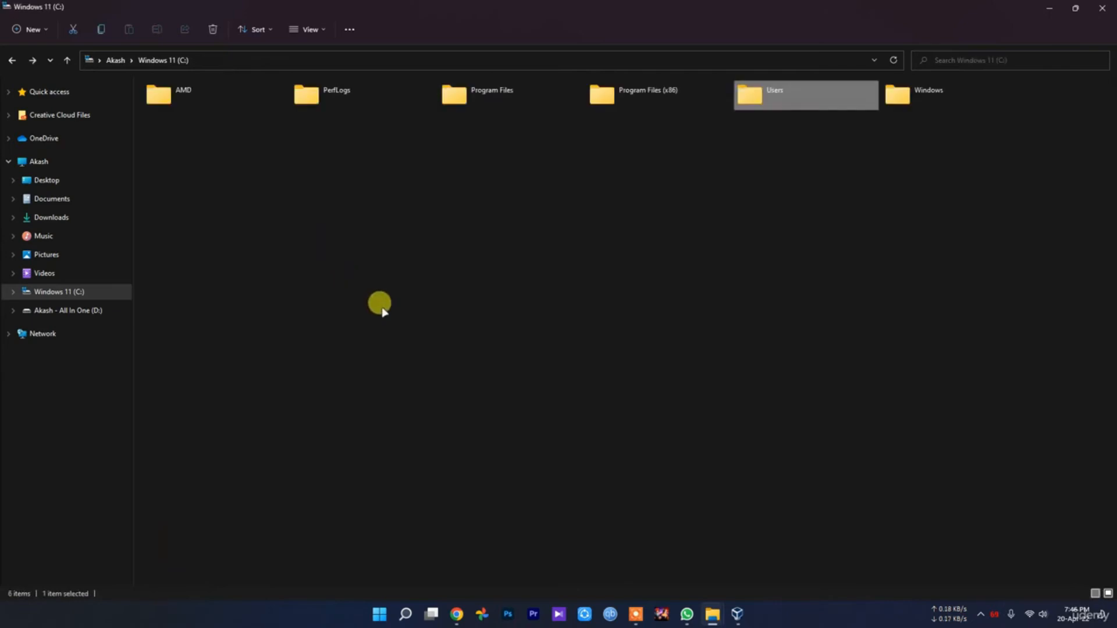
key("alt+Up")
double_click(340, 130)
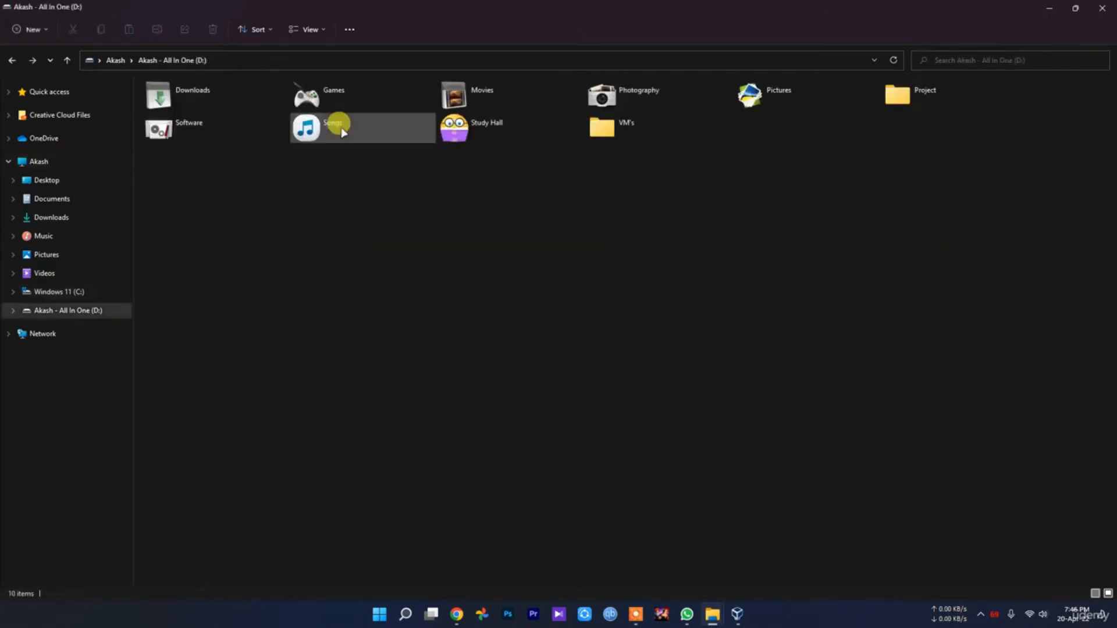
left_click(981, 614)
left_click(1002, 581)
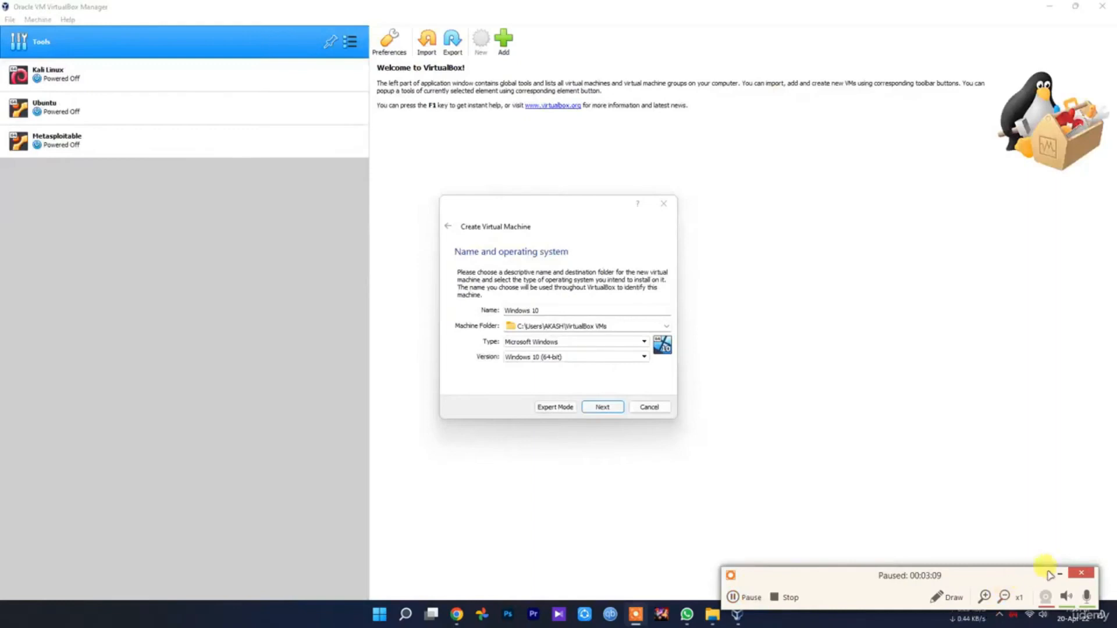
left_click(1059, 574)
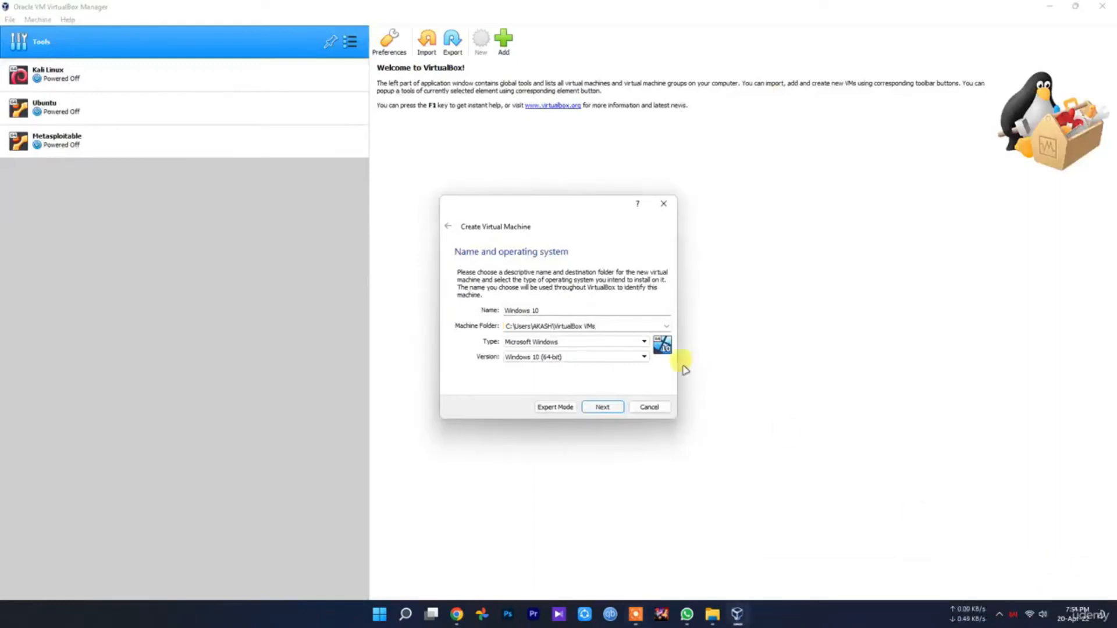
- Set the new virtual machine's folder to VM's on the D: drive and continue to the memory size
left_click(666, 326)
left_click(603, 354)
scroll(480, 409, "down", 5)
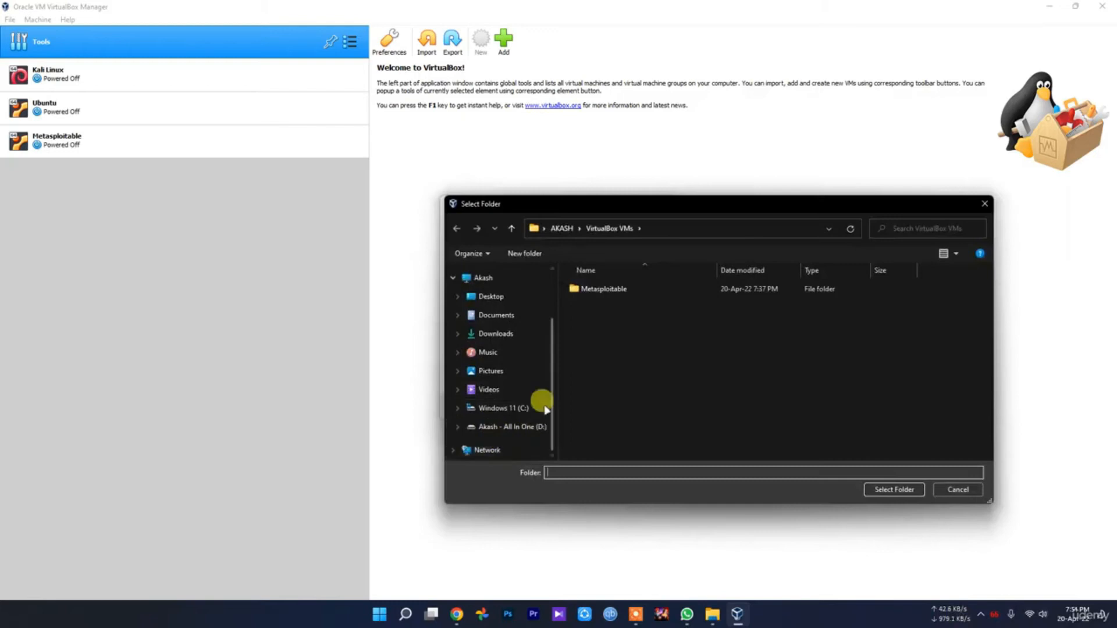
left_click(527, 428)
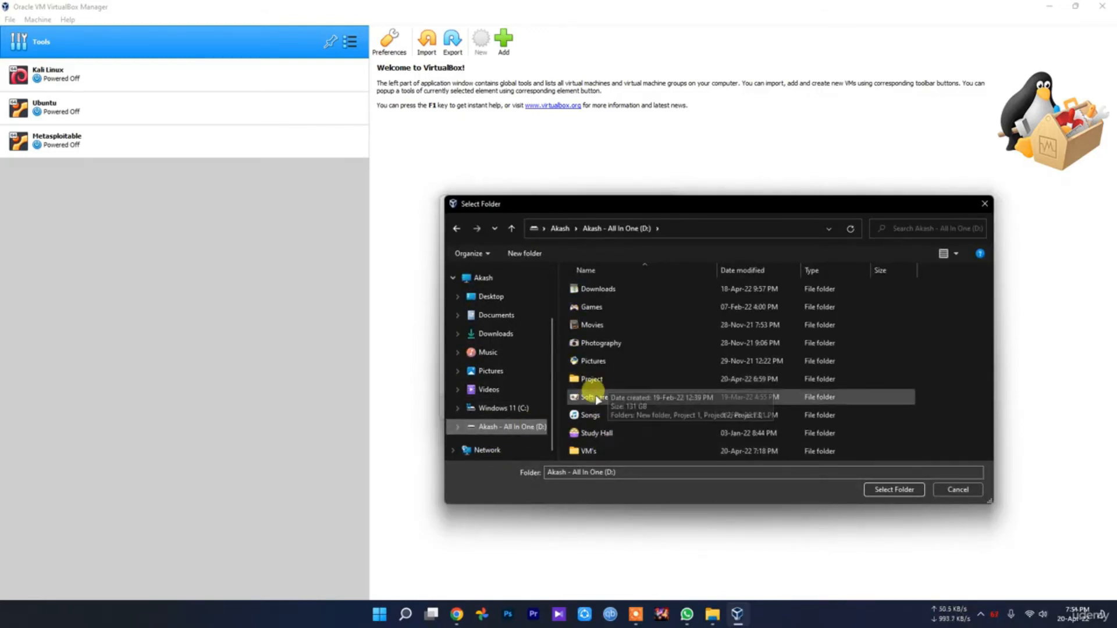
double_click(610, 452)
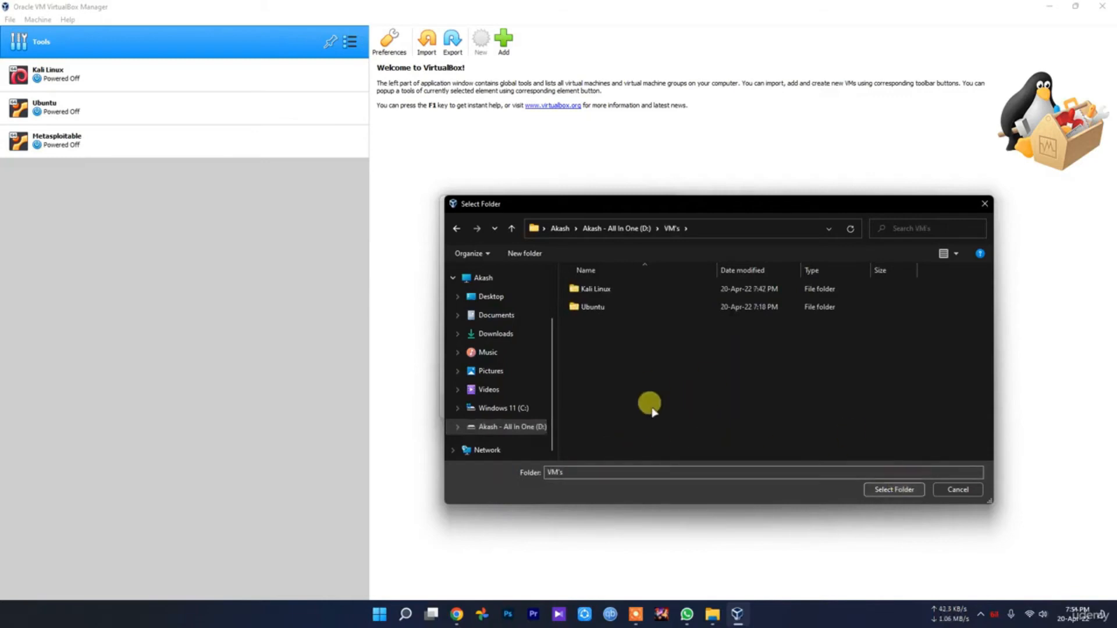
left_click(896, 491)
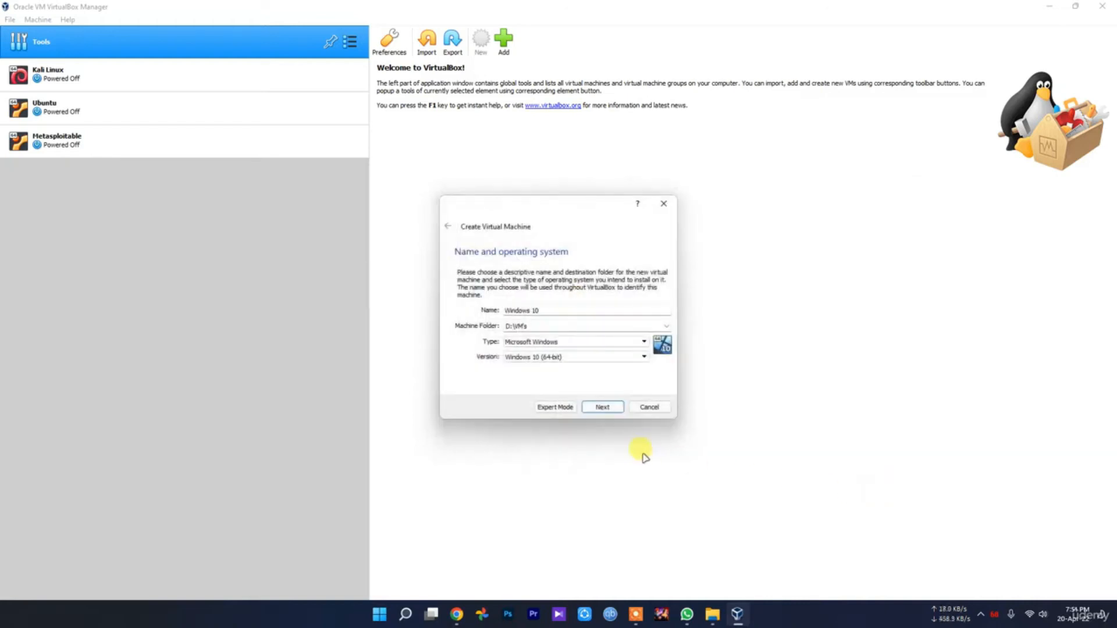
left_click(603, 407)
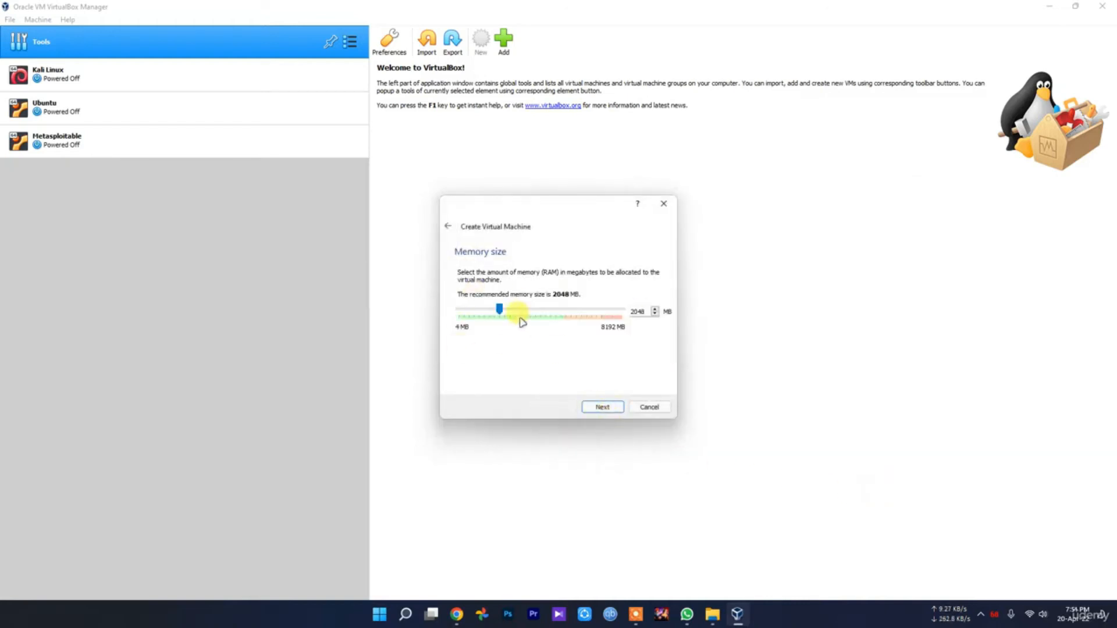
- Try a memory size of 5132 MB, return it to 2048 MB, and continue to the hard disk options
left_click_drag(500, 311, 561, 319)
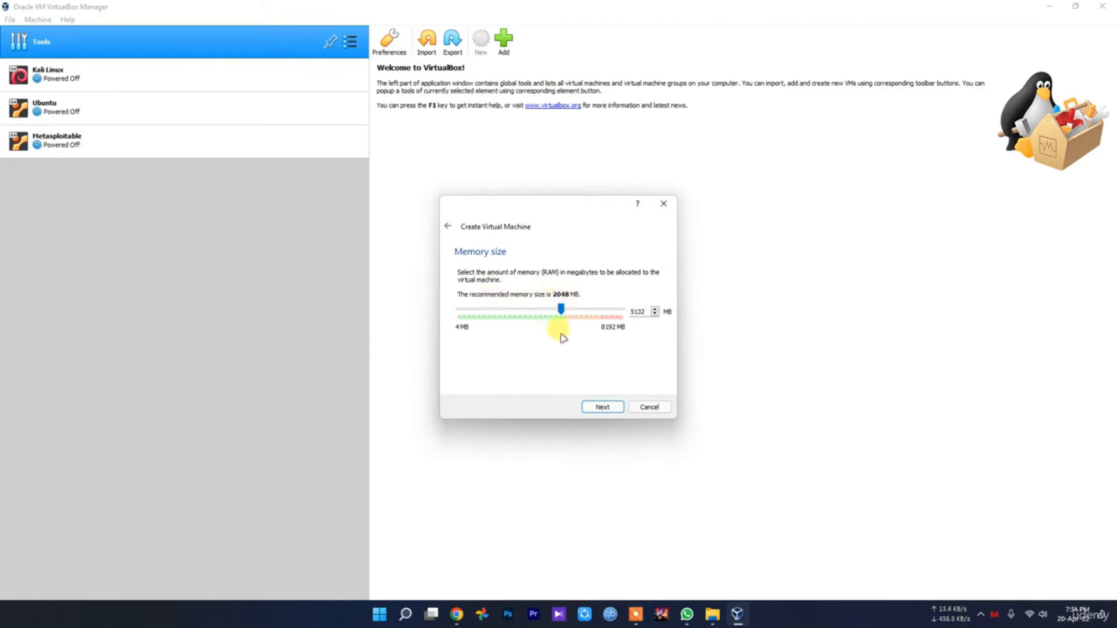
left_click_drag(561, 309, 508, 310)
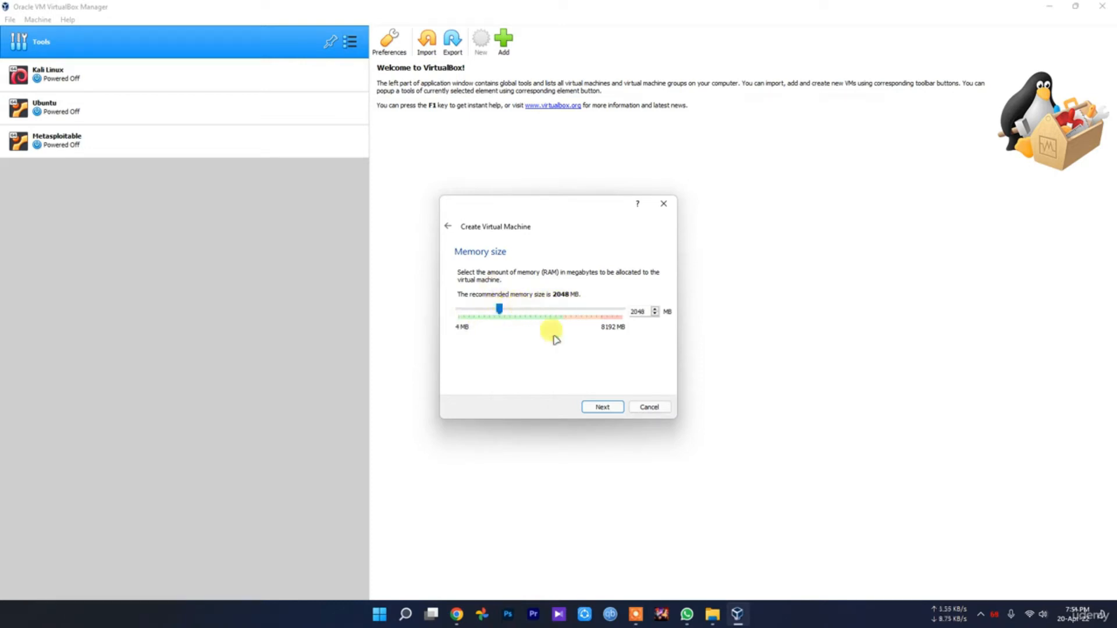
left_click(602, 407)
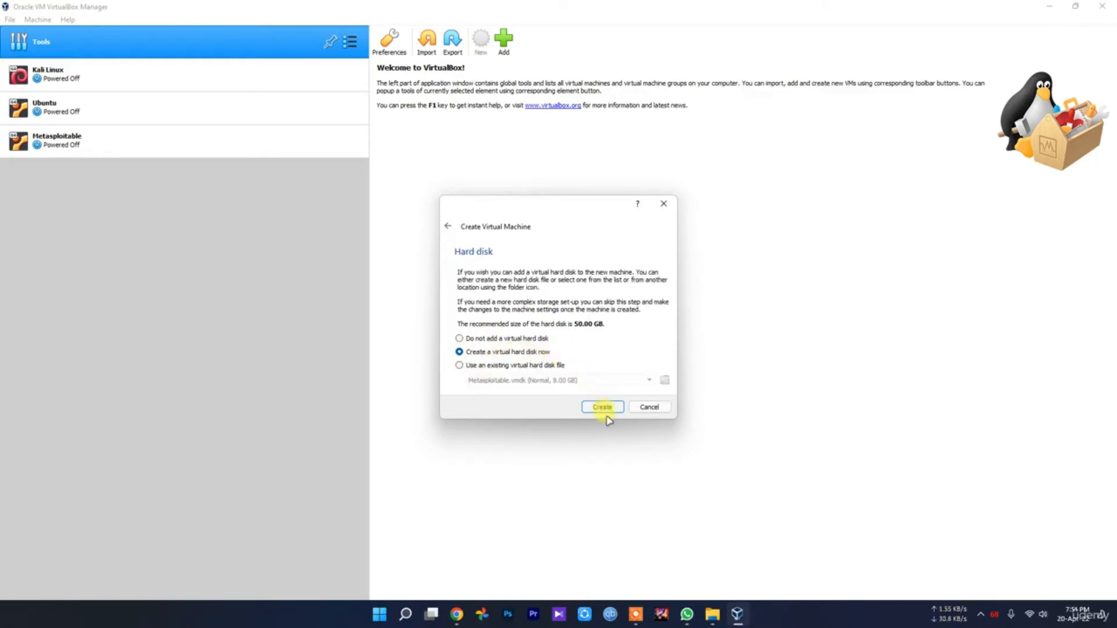
- Examine the properties and file details of MSEdge - Win10 in File Explorer, then return to VirtualBox
left_click(714, 614)
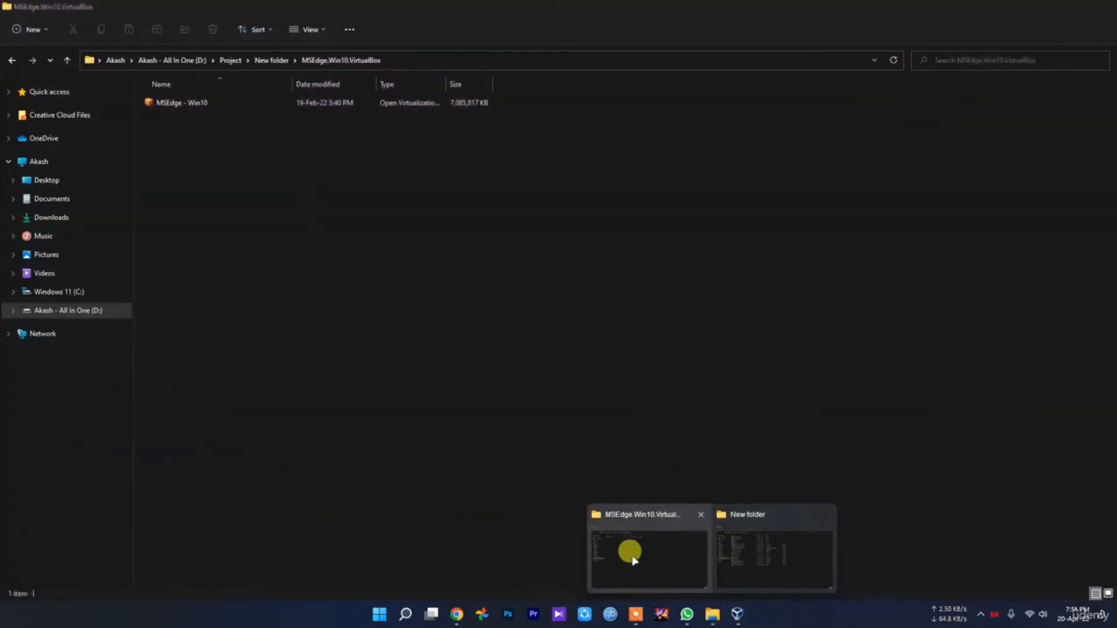
left_click(634, 560)
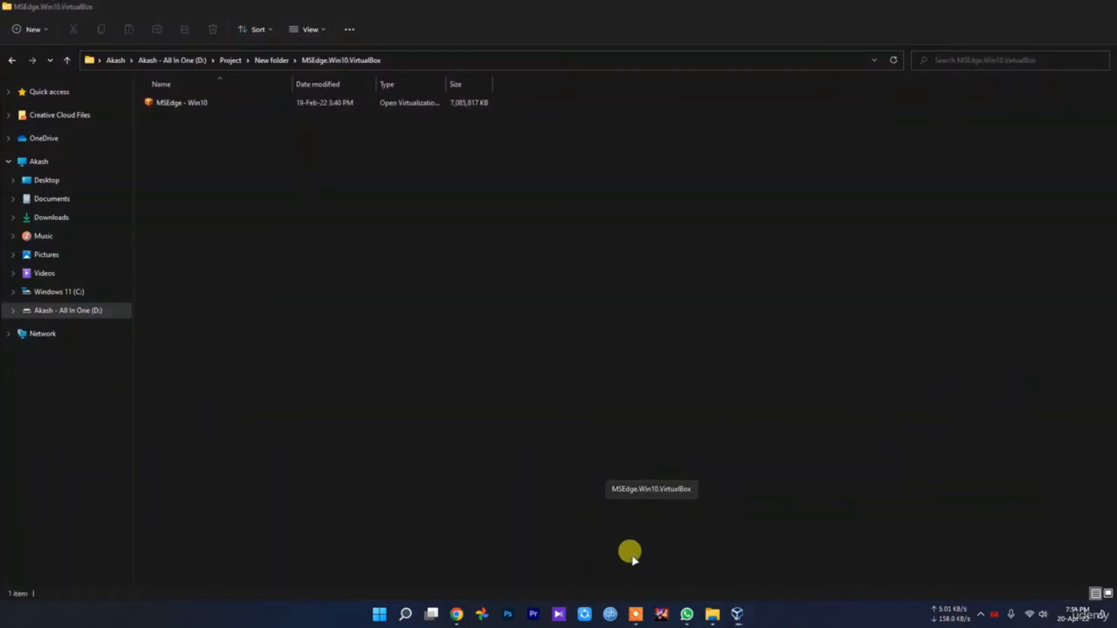
right_click(207, 105)
left_click(268, 216)
left_click(256, 131)
left_click(228, 131)
left_click(284, 131)
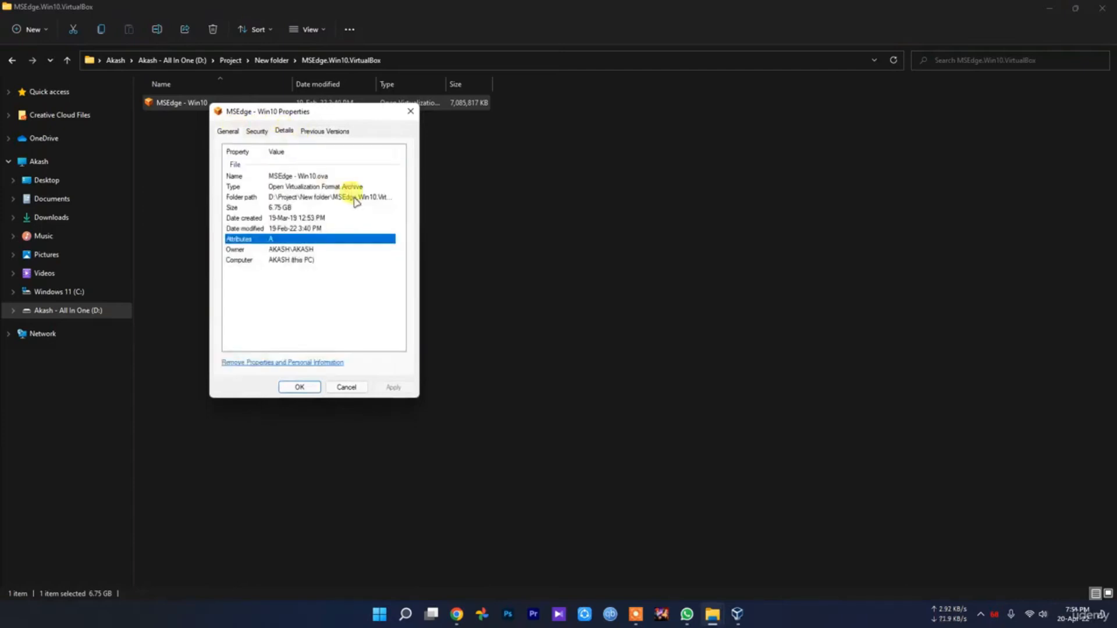
left_click(347, 387)
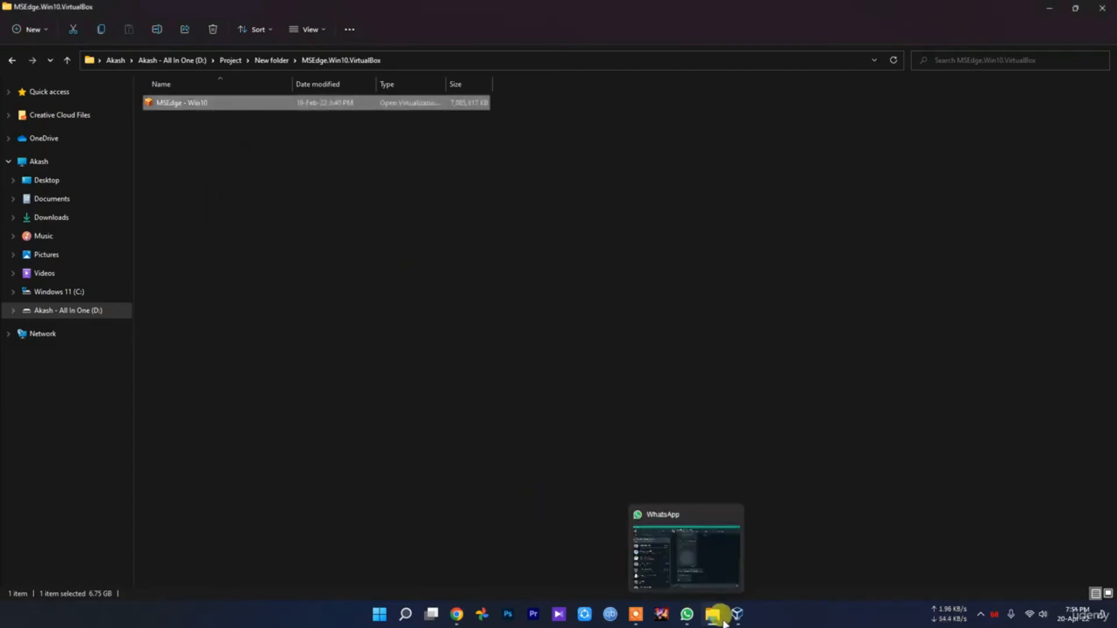
left_click(737, 614)
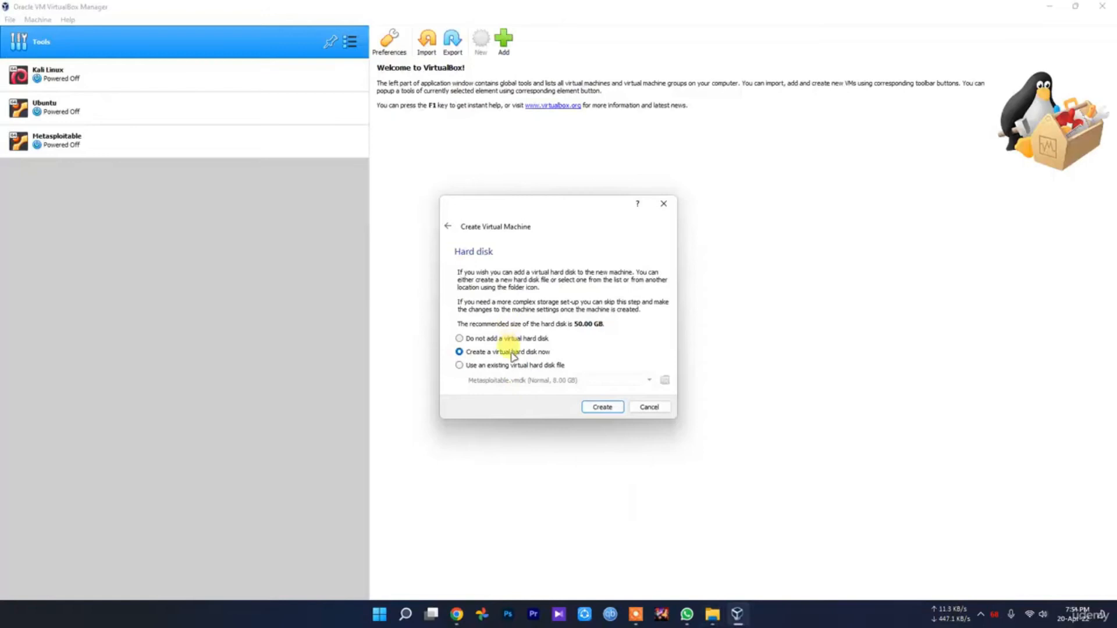
- Create a new VDI virtual hard disk, dynamically allocated, with a size of 45.30 GB for the Windows 10 machine
left_click(603, 408)
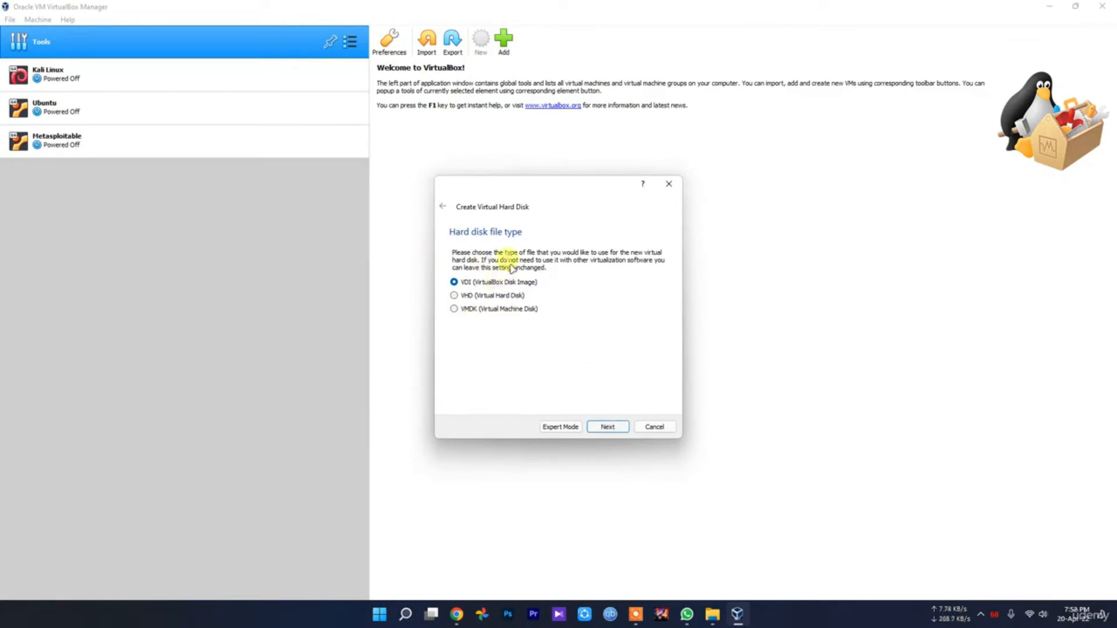
left_click(607, 428)
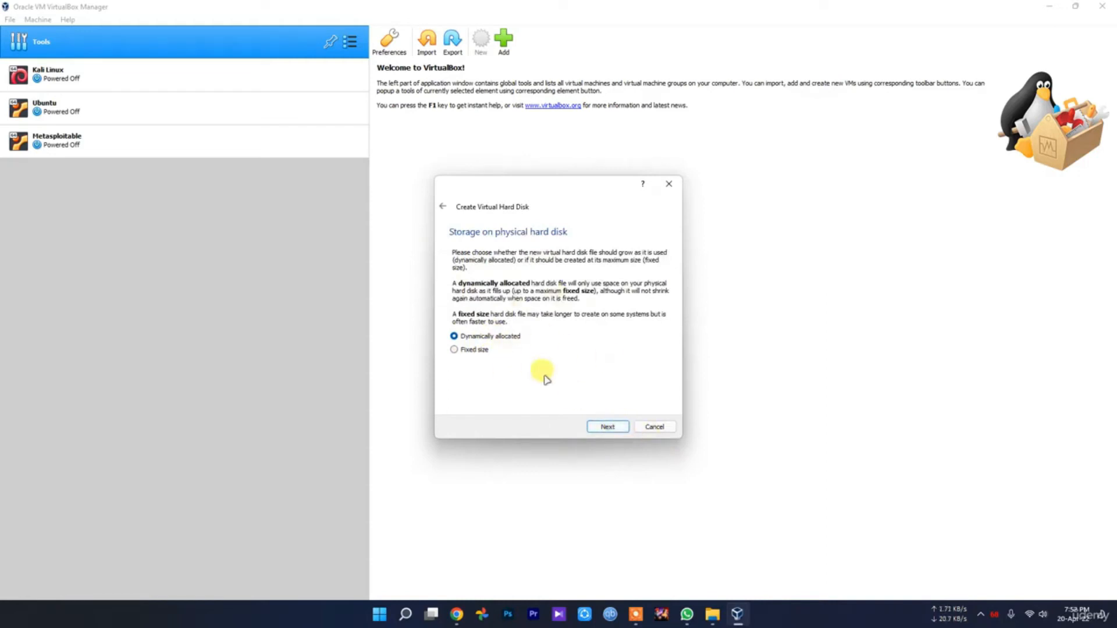
left_click(612, 428)
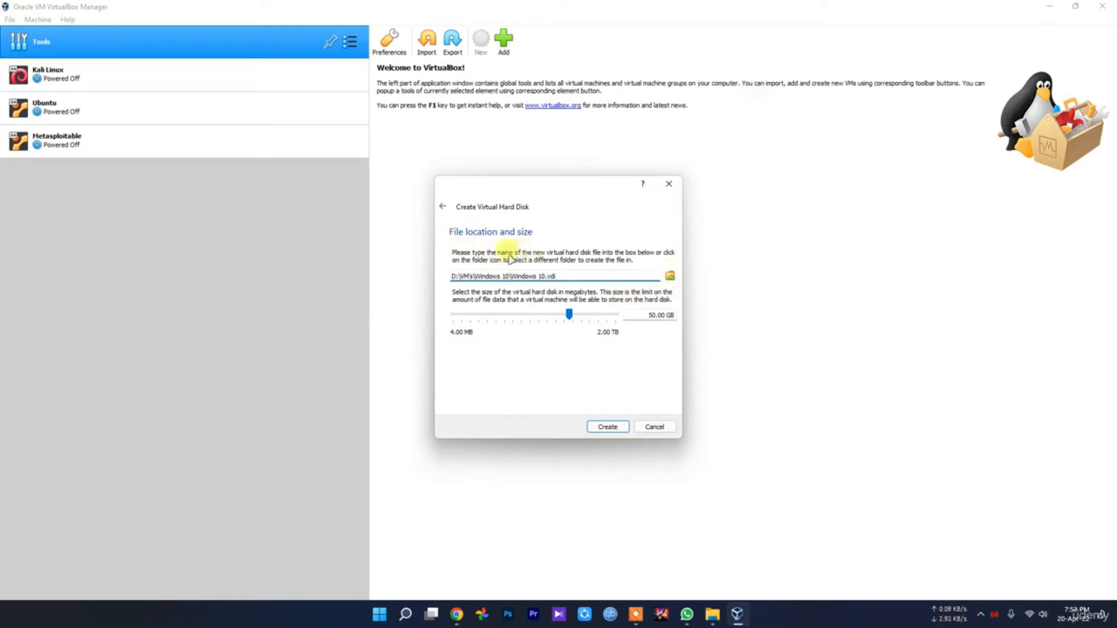
left_click(569, 316)
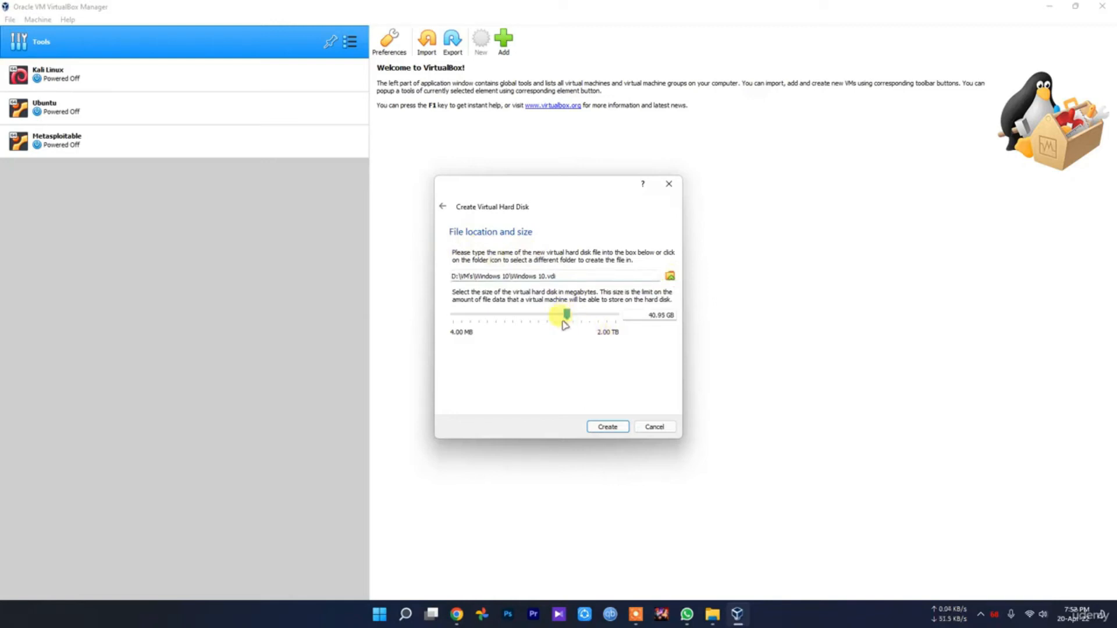
mouse_move(565, 325)
left_click(609, 427)
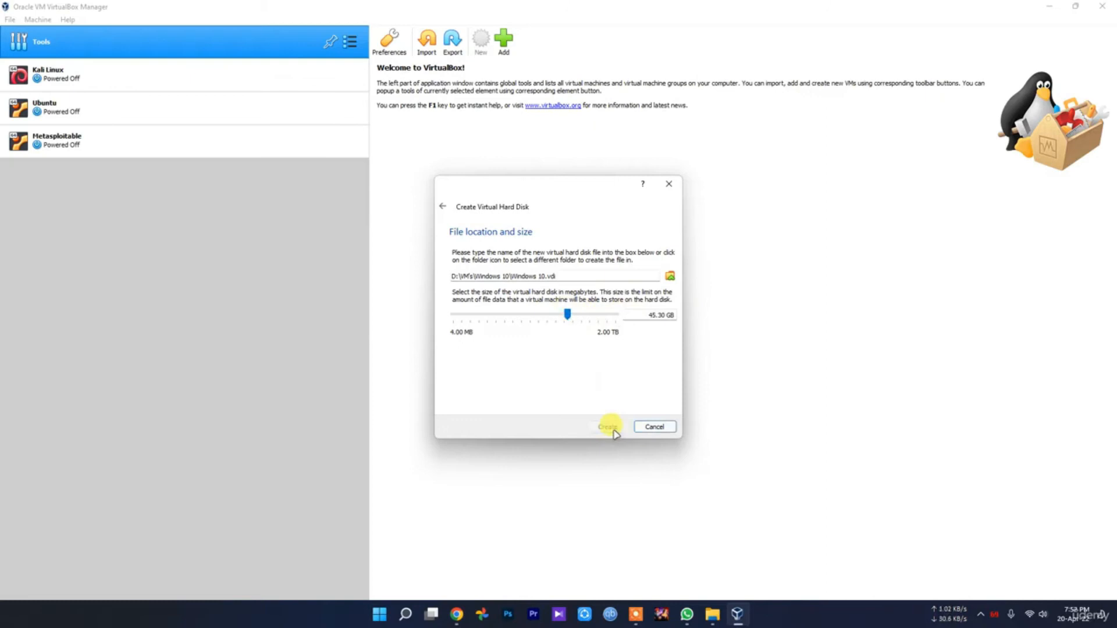
- In the Windows 10 machine's advanced general settings, set Shared Clipboard and Drag'n'Drop to Bidirectional
left_click(407, 39)
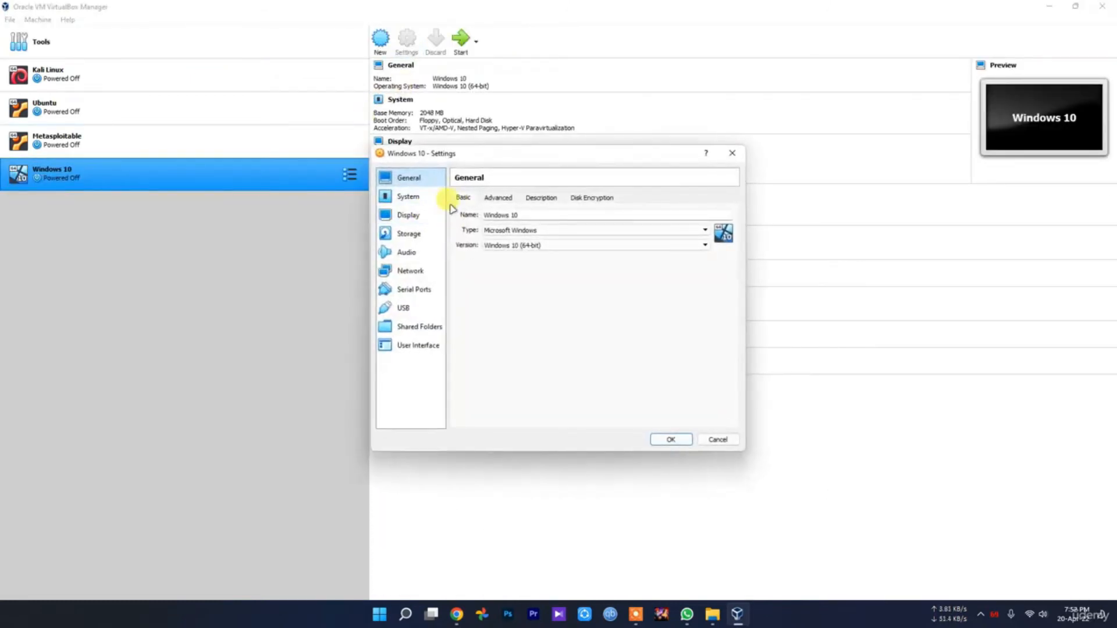
left_click(499, 196)
left_click(538, 233)
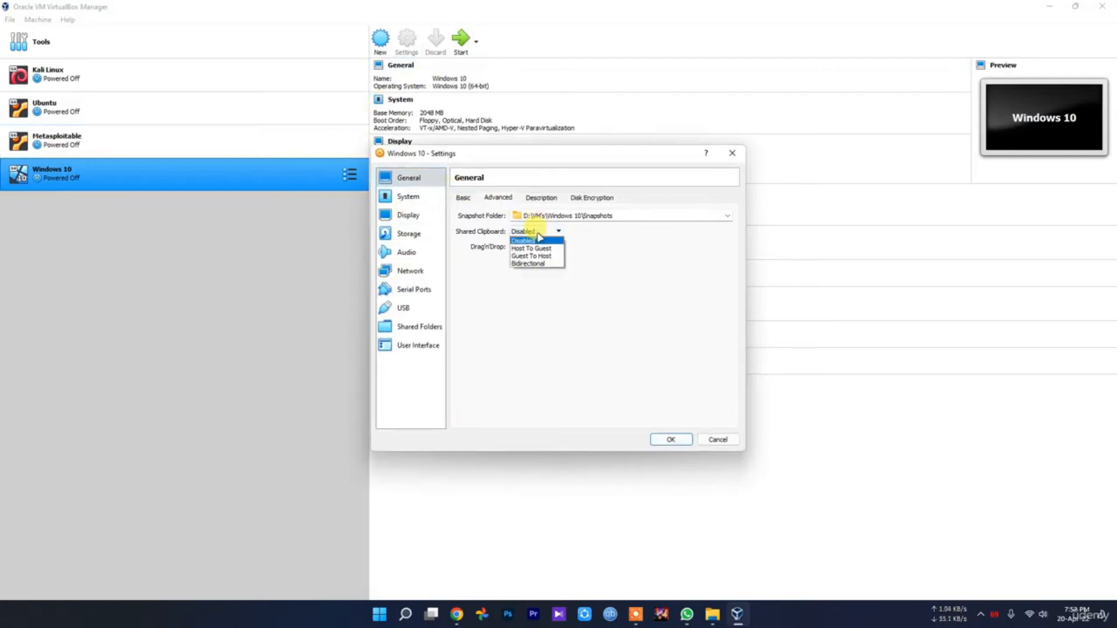
left_click(545, 261)
left_click(532, 246)
left_click(536, 278)
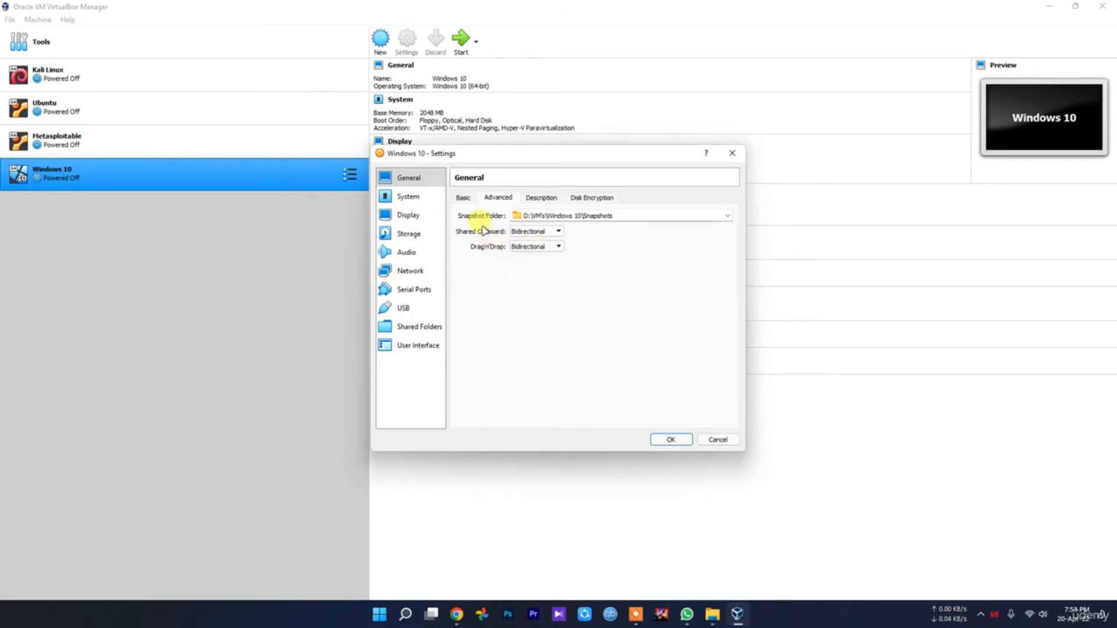
left_click(521, 255)
left_click(527, 247)
- Review the machine's description, disk encryption, processor and display settings
left_click(543, 199)
left_click(599, 198)
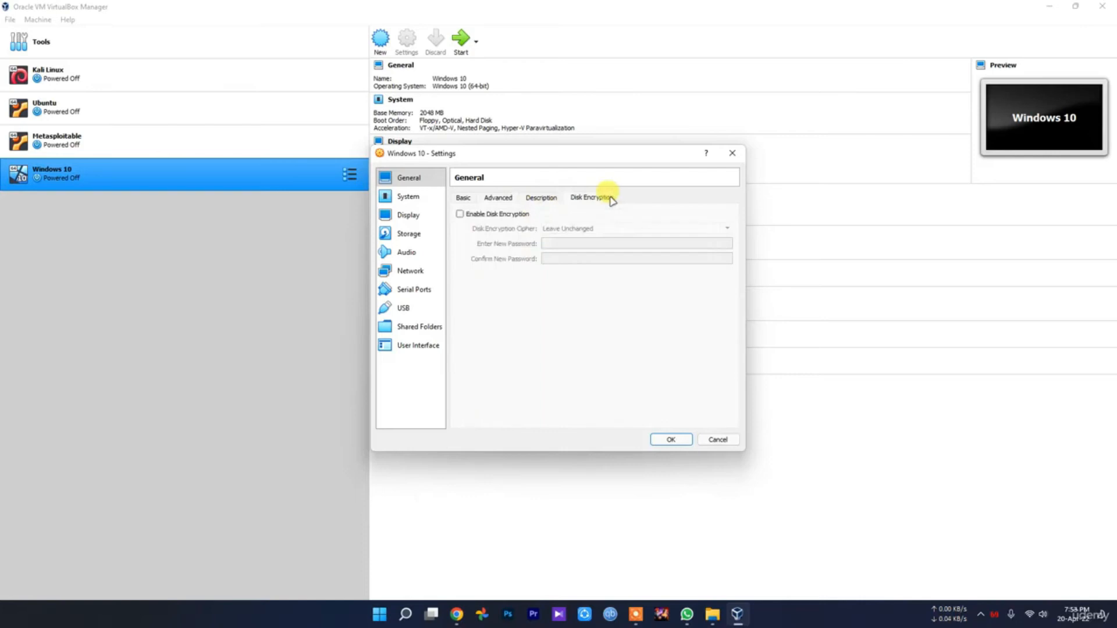
left_click(409, 199)
left_click(520, 201)
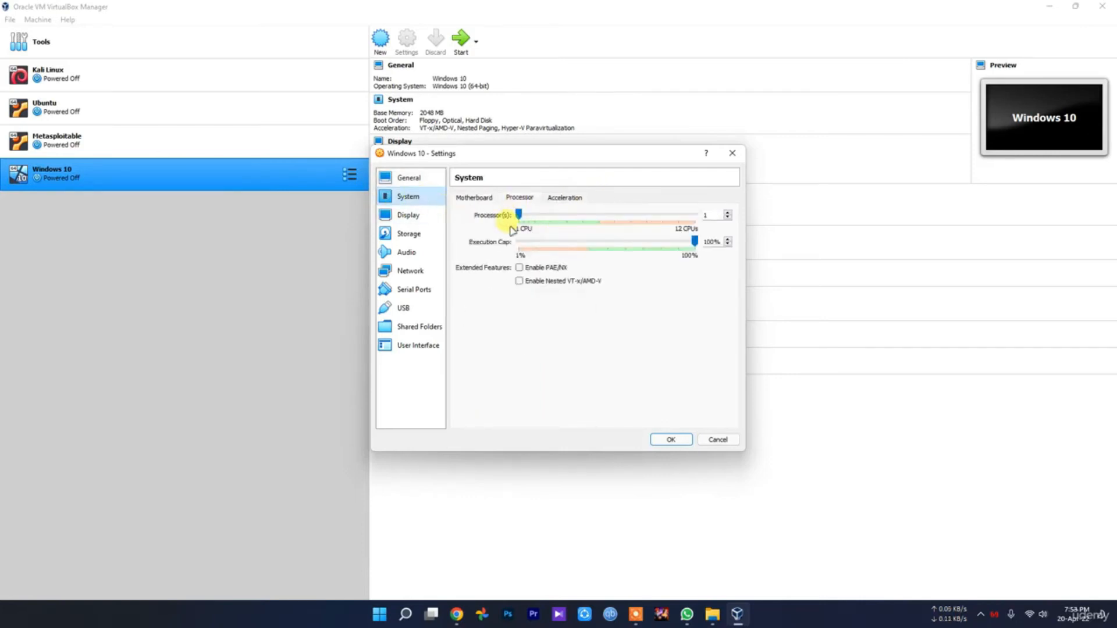
left_click(406, 215)
- Look in the MSEdge.Win10.VirtualBox folder for a disk file to attach to the empty optical drive in the storage settings
left_click(407, 233)
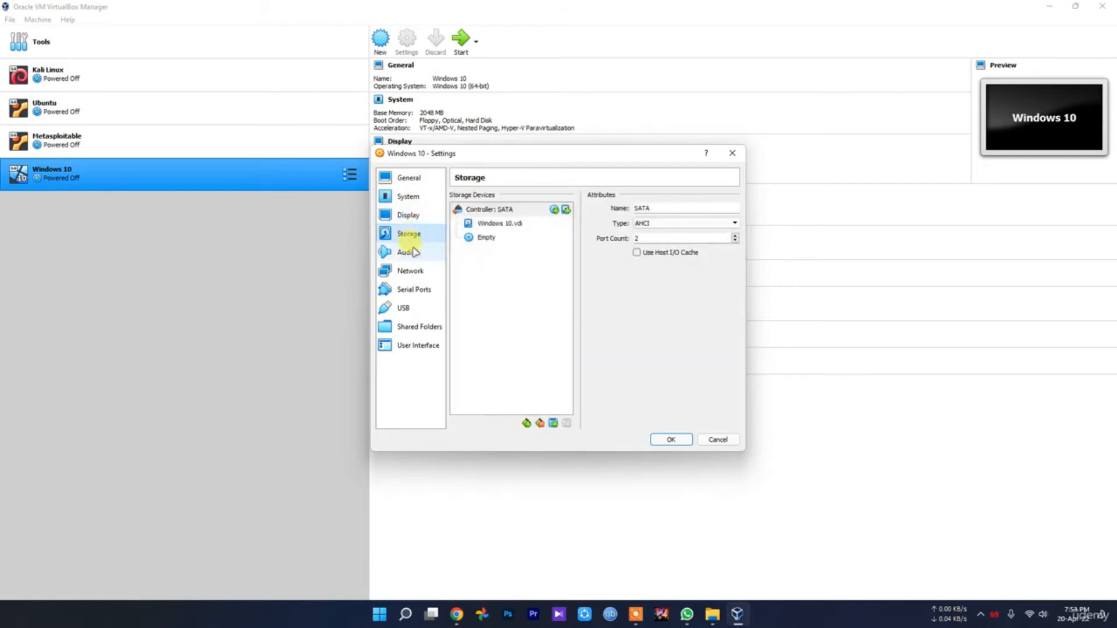
left_click(500, 239)
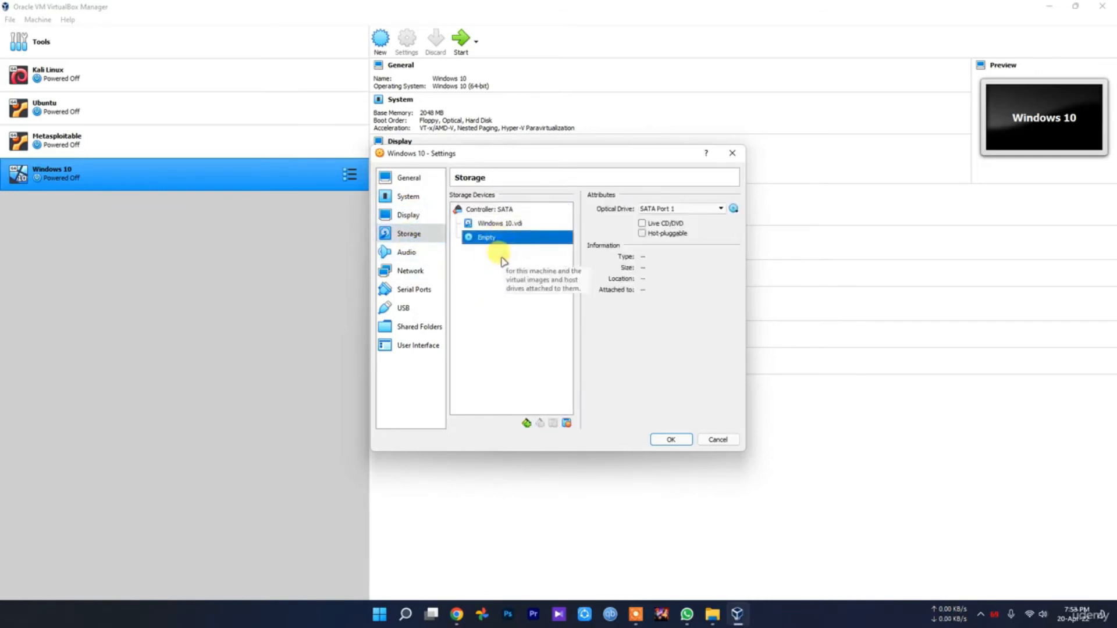
left_click(733, 213)
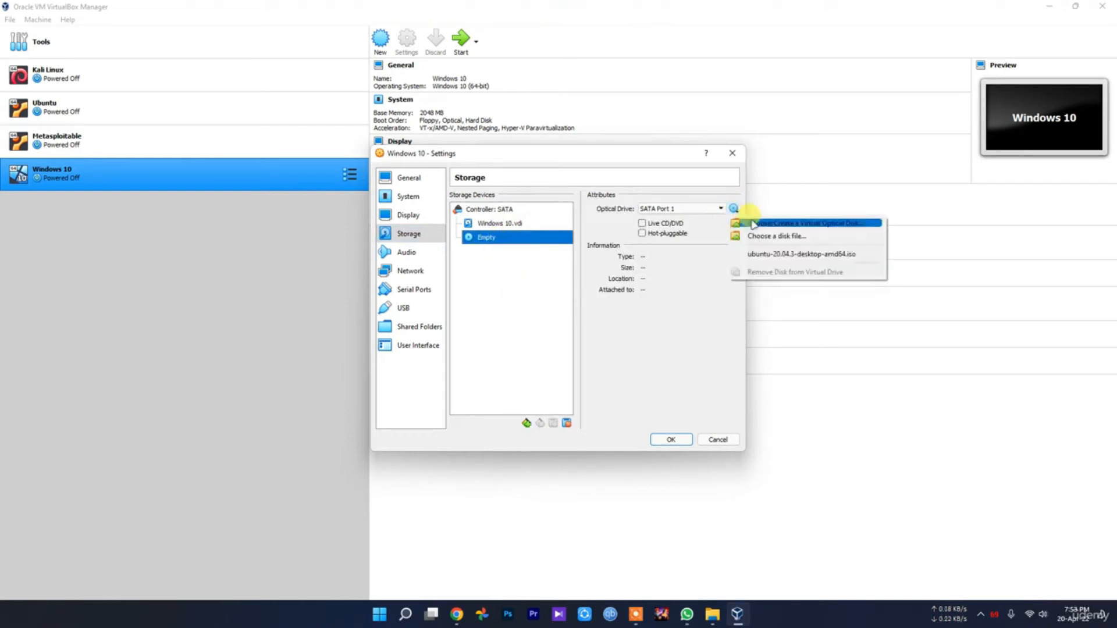
left_click(764, 234)
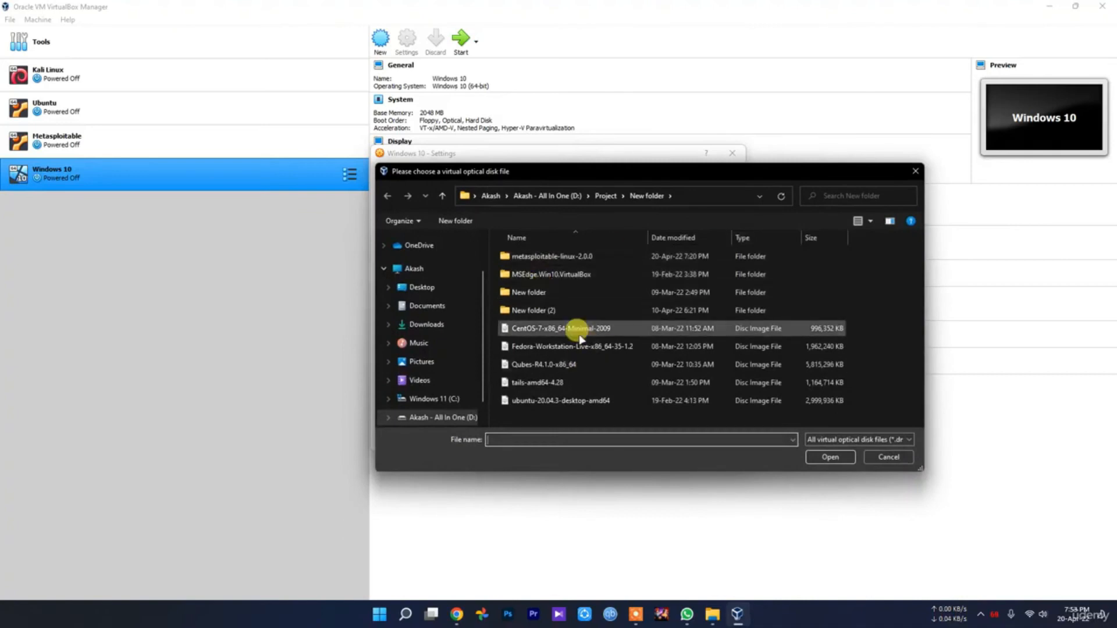
double_click(568, 274)
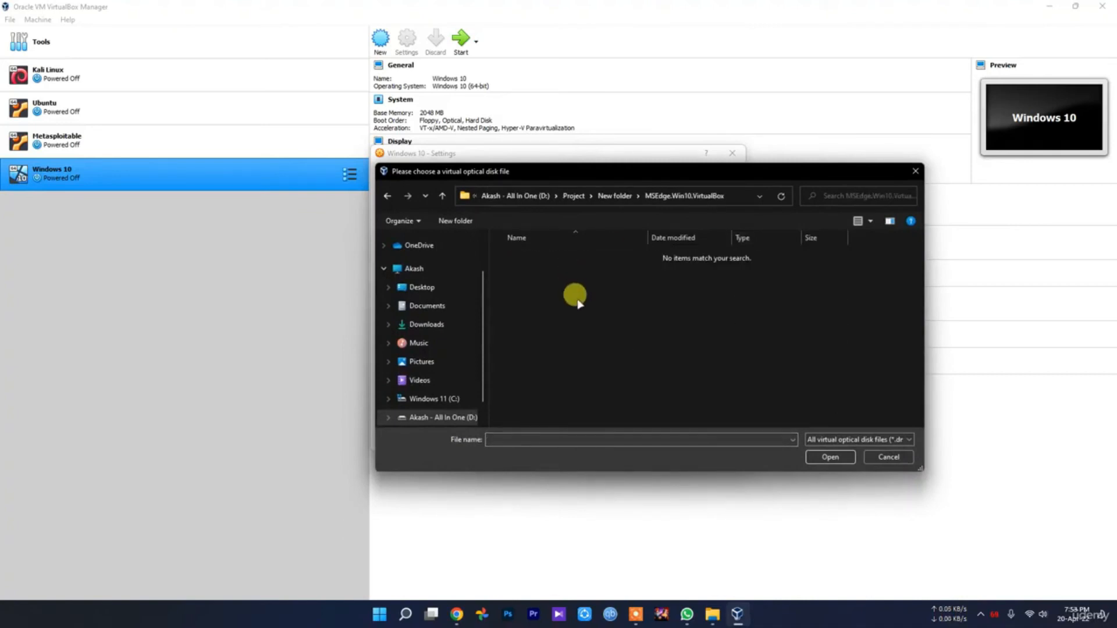
key("alt+Left")
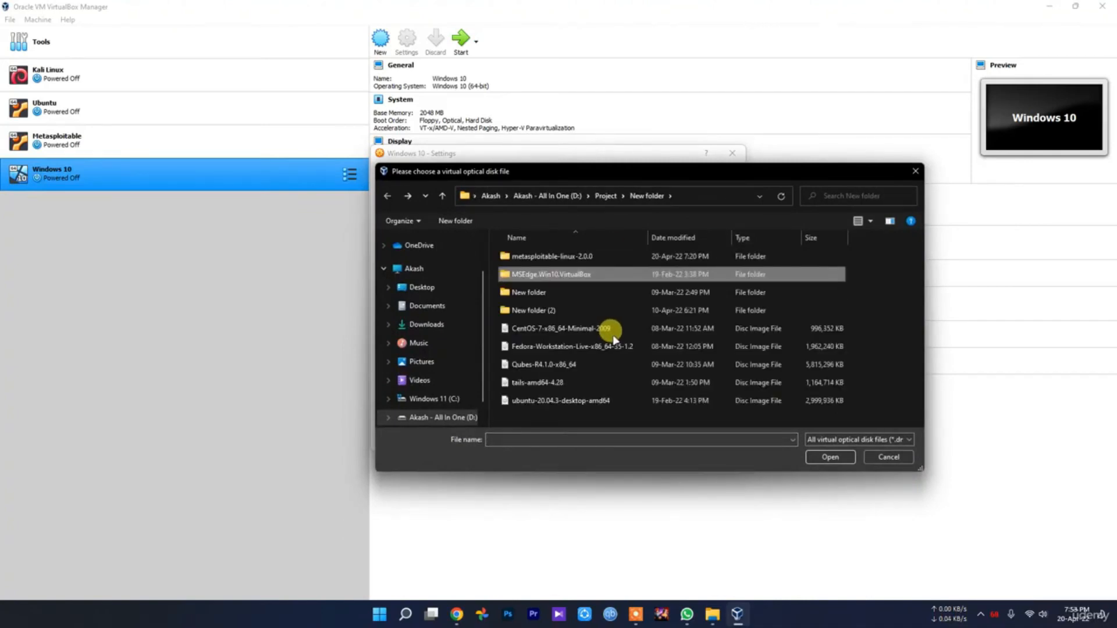
- Switch to File Explorer and go back from MSEdge.Win10.VirtualBox to New folder to view the downloaded files
left_click(713, 616)
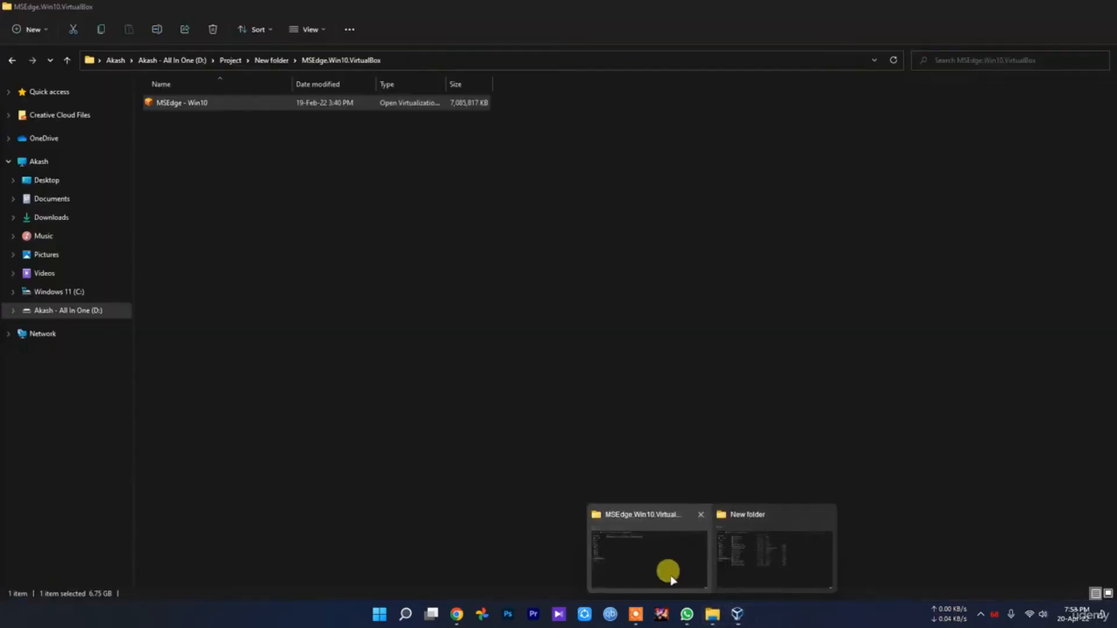
left_click(670, 575)
key("alt+Left")
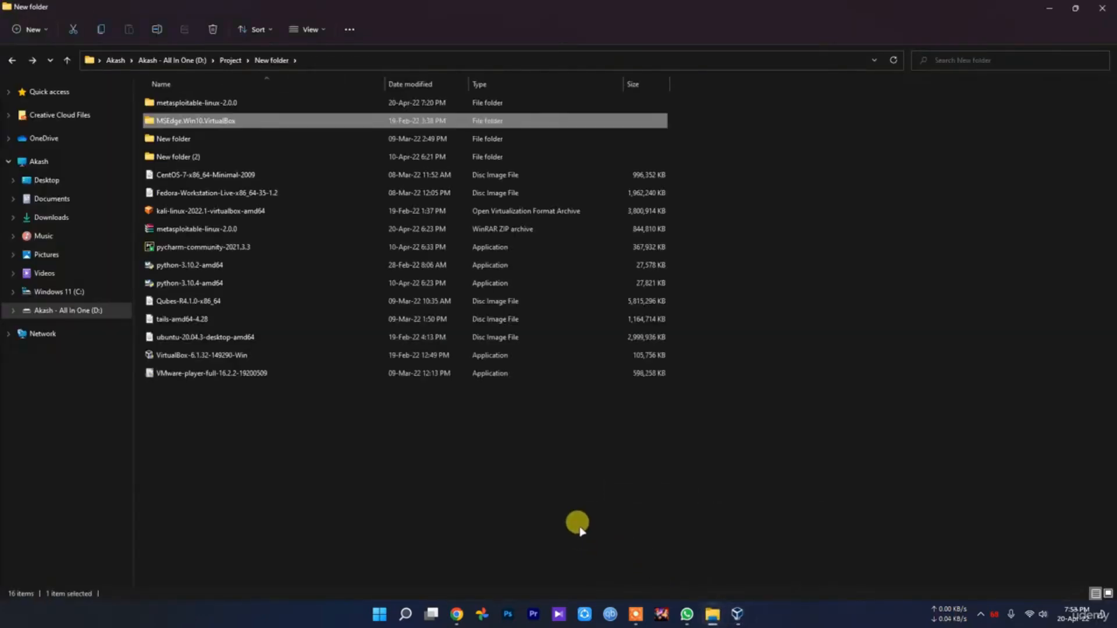
- Return to VirtualBox, dismiss the optical disk chooser, and search the D: drive's Project folder for a virtual hard disk file for SATA Port 0
left_click(737, 614)
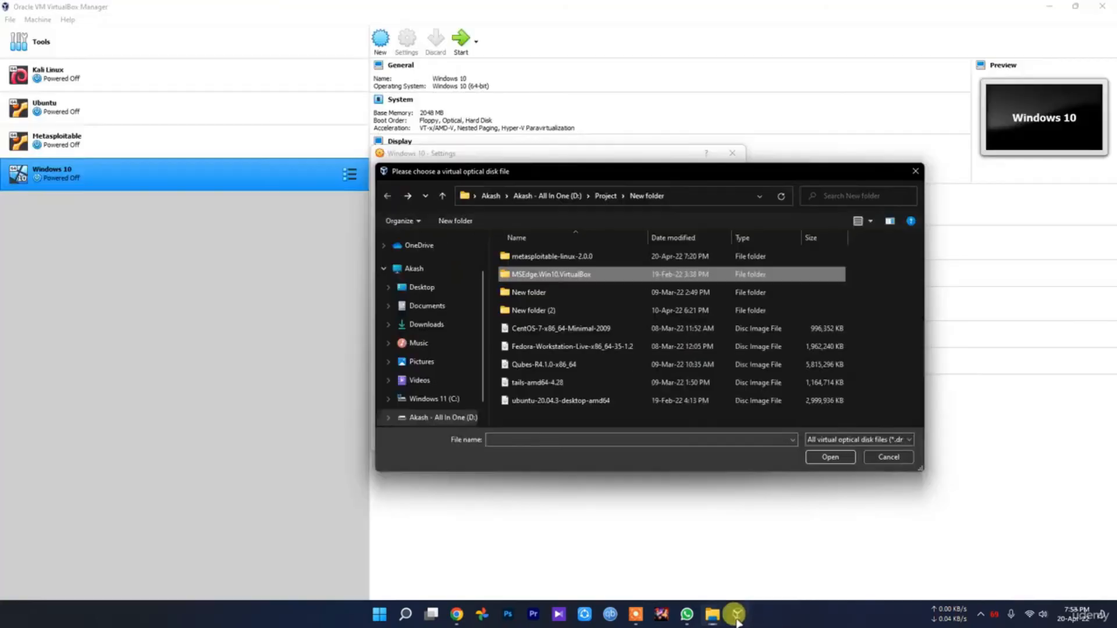
left_click(890, 457)
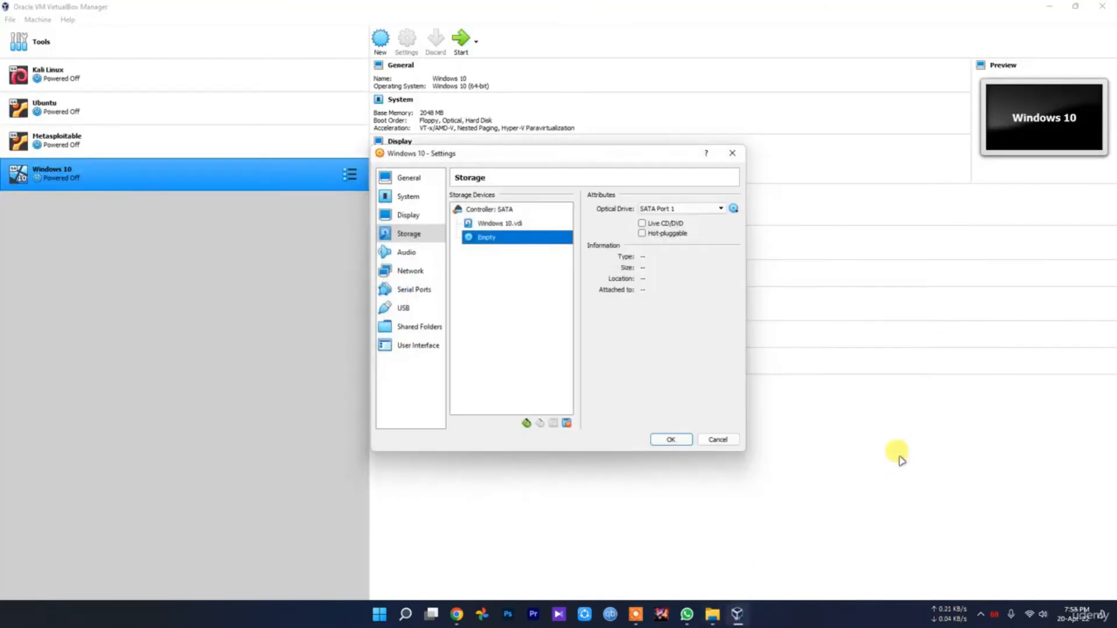
left_click(504, 221)
left_click(493, 211)
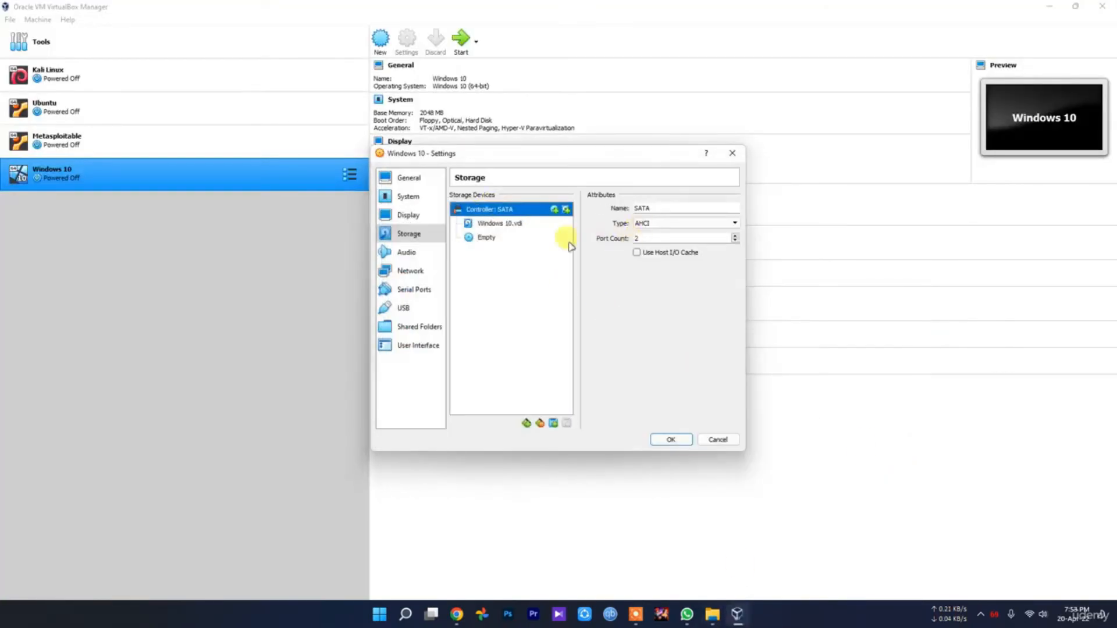
left_click(512, 223)
left_click(734, 209)
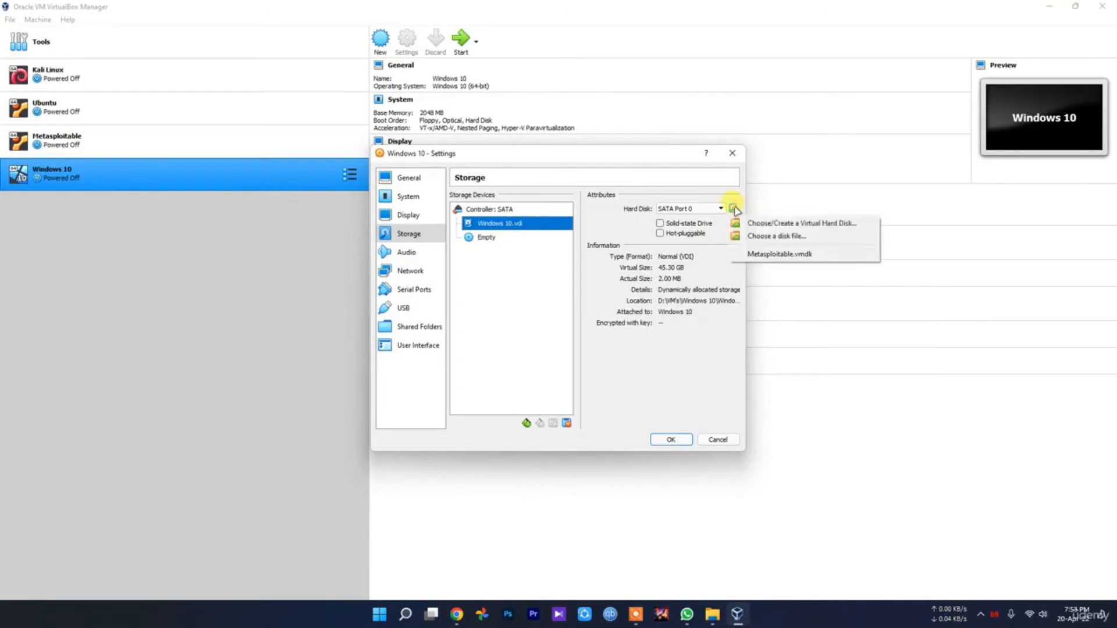
left_click(767, 236)
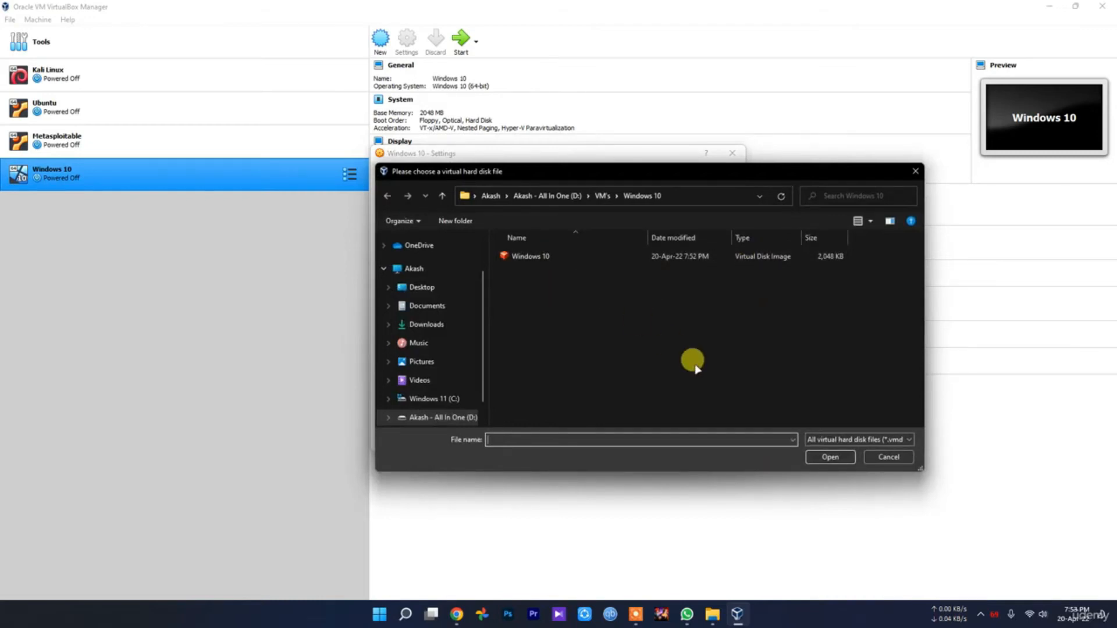
left_click(444, 393)
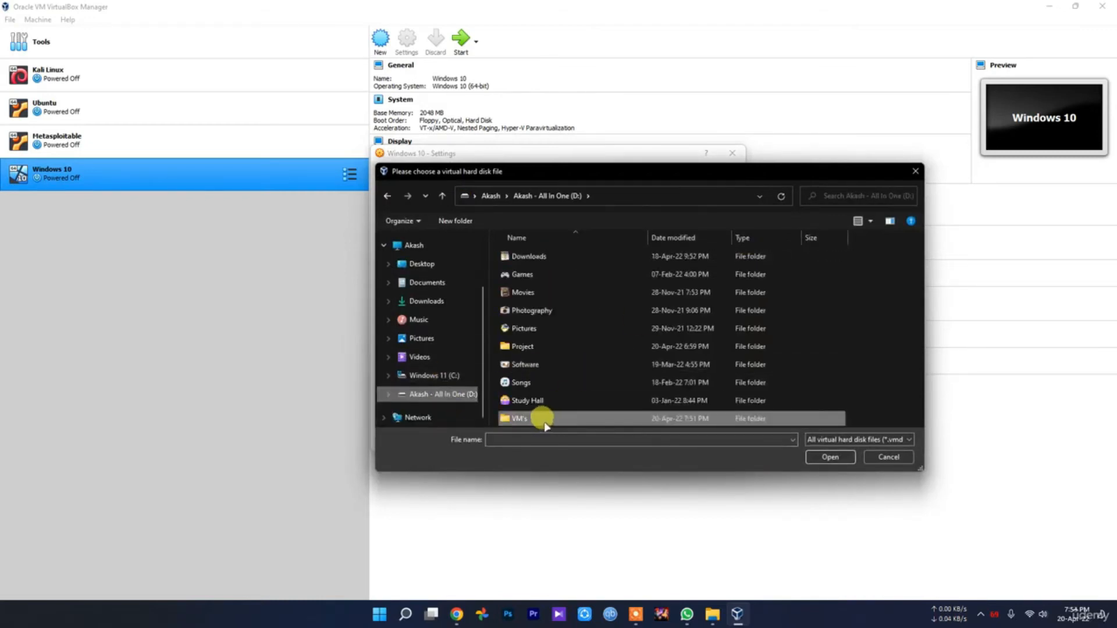
double_click(529, 346)
scroll(553, 390, "down", 5)
left_click(891, 455)
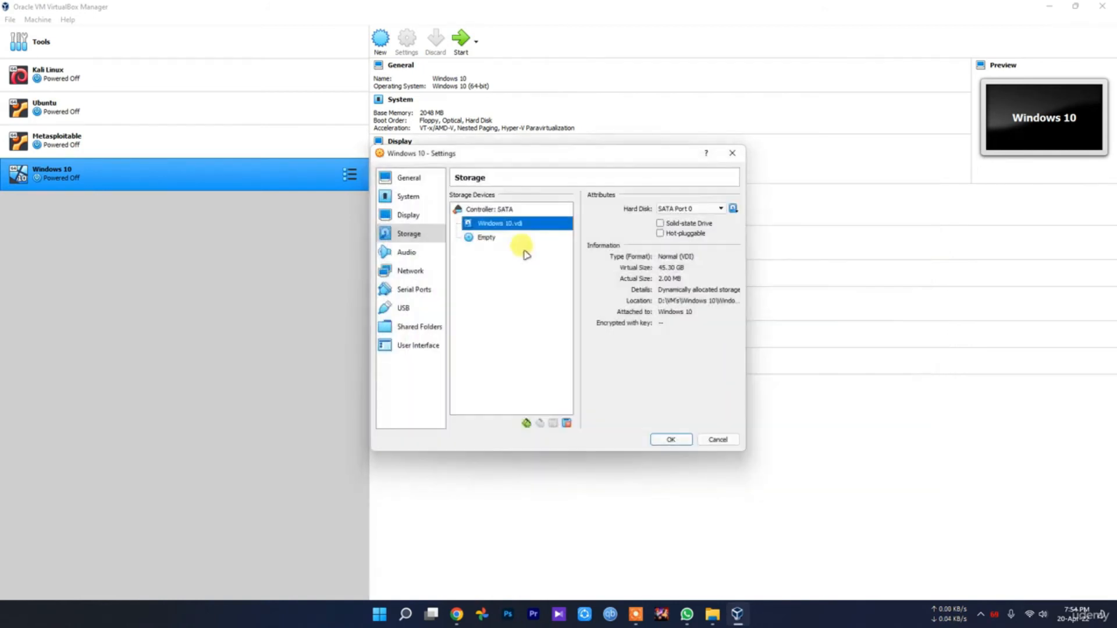
- Check the MSEdge.Win10.VirtualBox folder again for an optical disk file for the empty drive, leaving the chooser without a selection
left_click(486, 237)
left_click(734, 209)
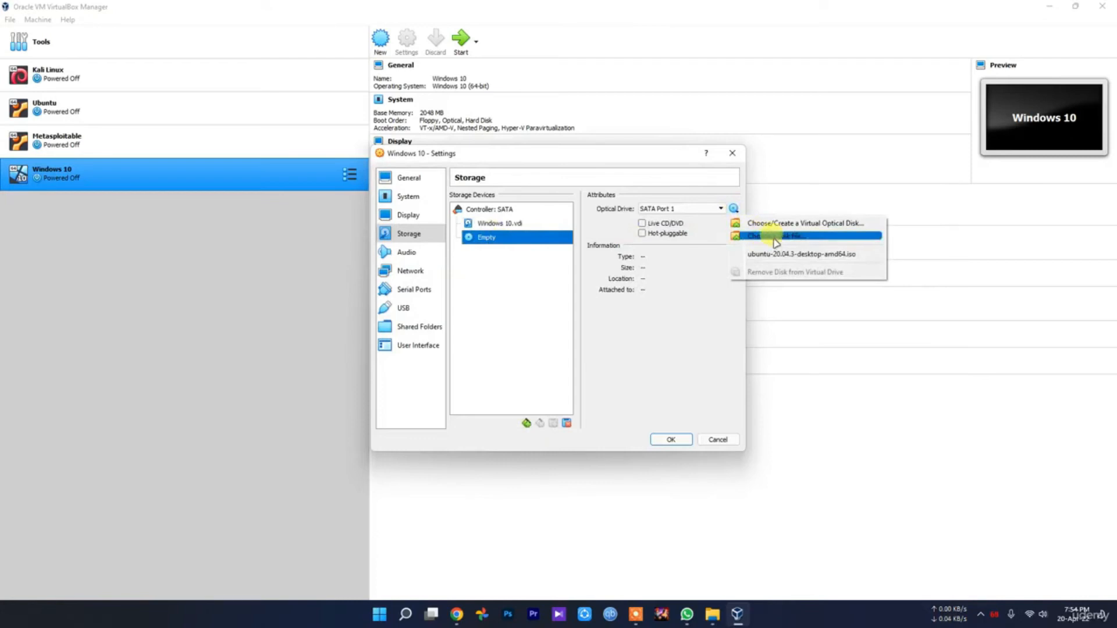
left_click(775, 236)
double_click(566, 269)
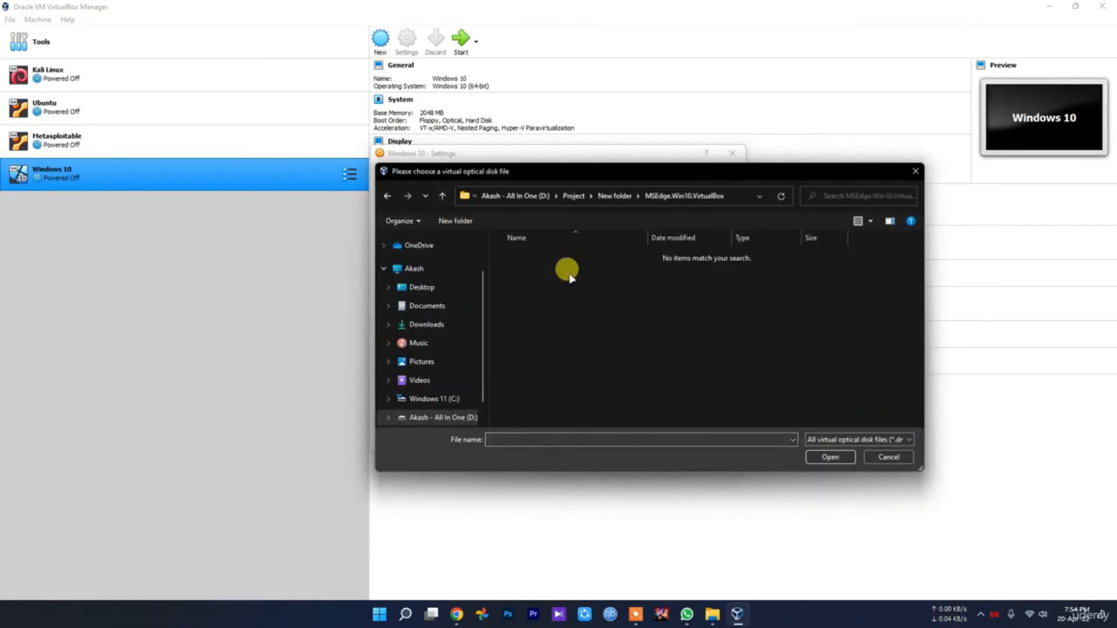
left_click(888, 456)
- Look for a virtual hard disk file to replace Windows 10.vdi in Project > New folder > MSEdge.Win10.VirtualBox, leaving the chooser without a selection
left_click(498, 223)
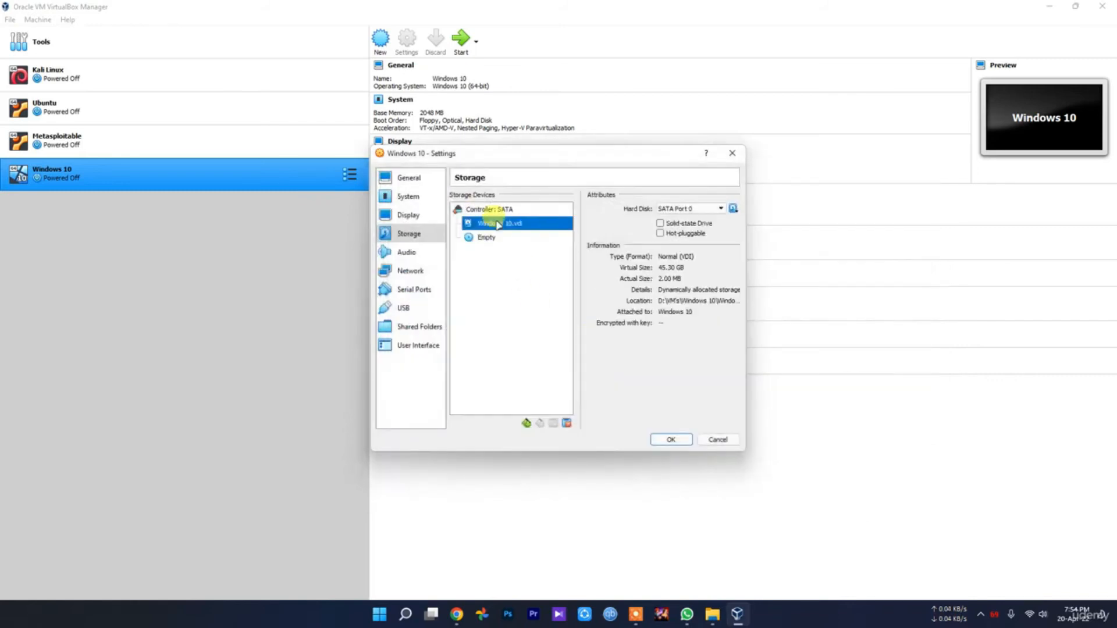
left_click(733, 210)
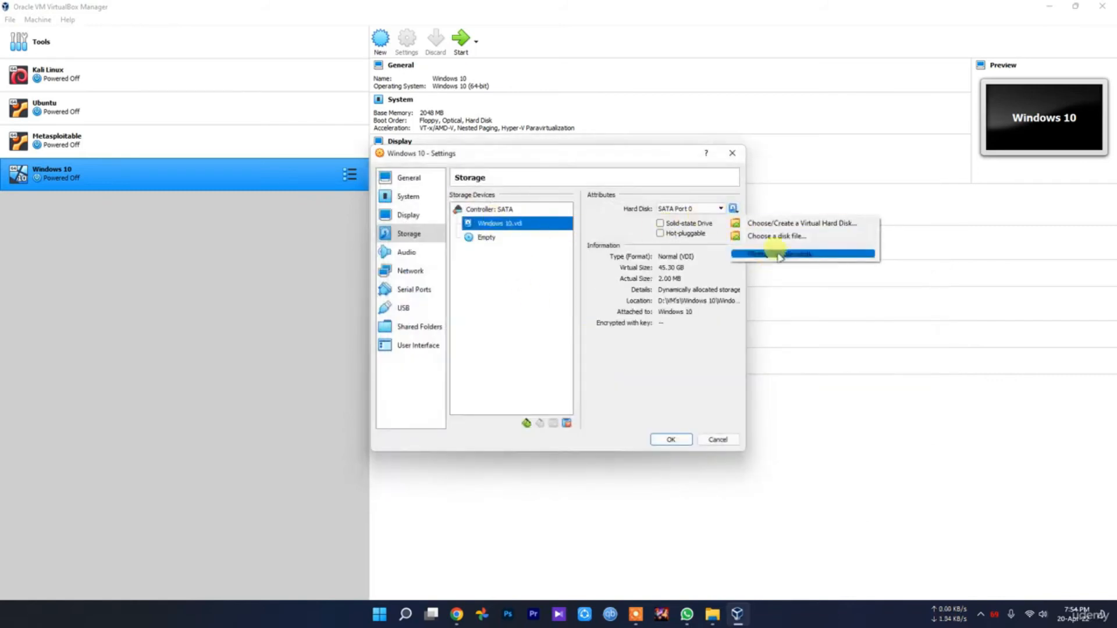
left_click(789, 237)
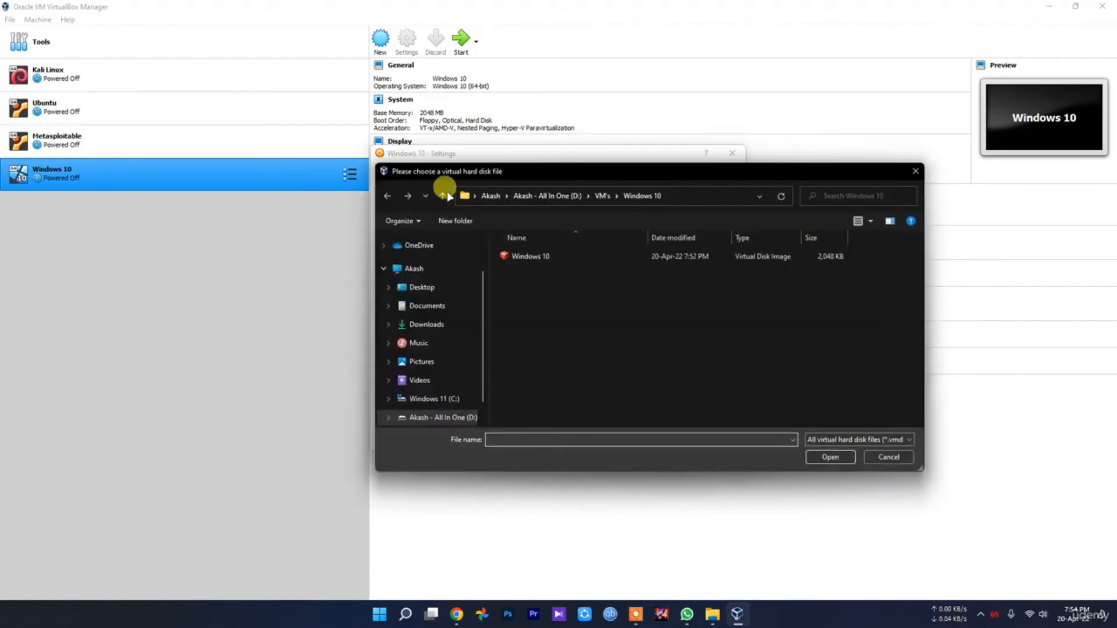
left_click(443, 195)
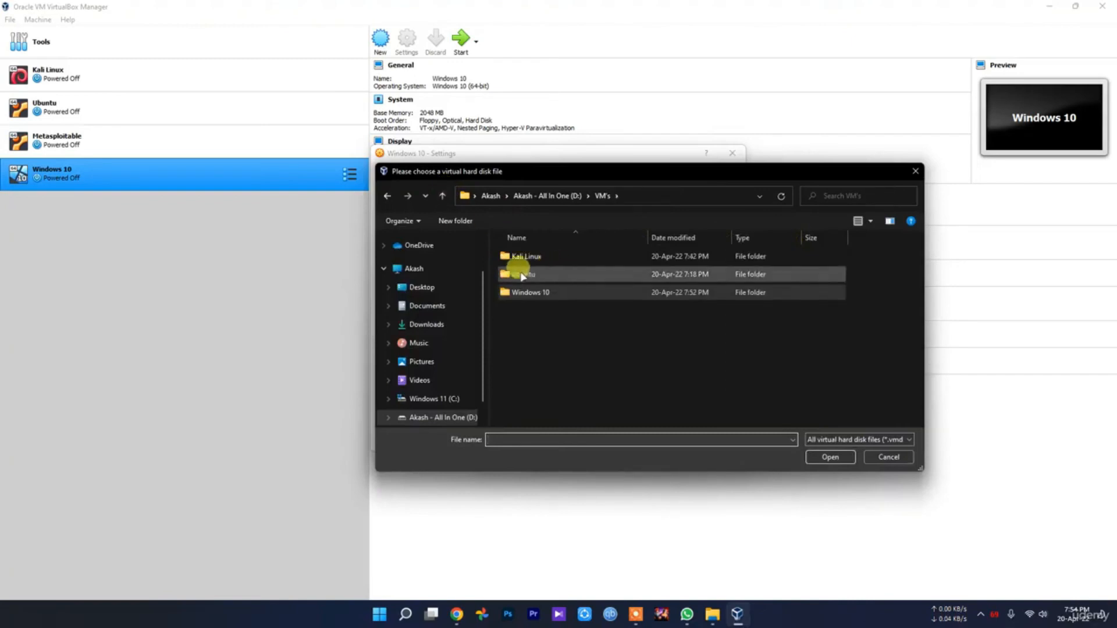
left_click(443, 195)
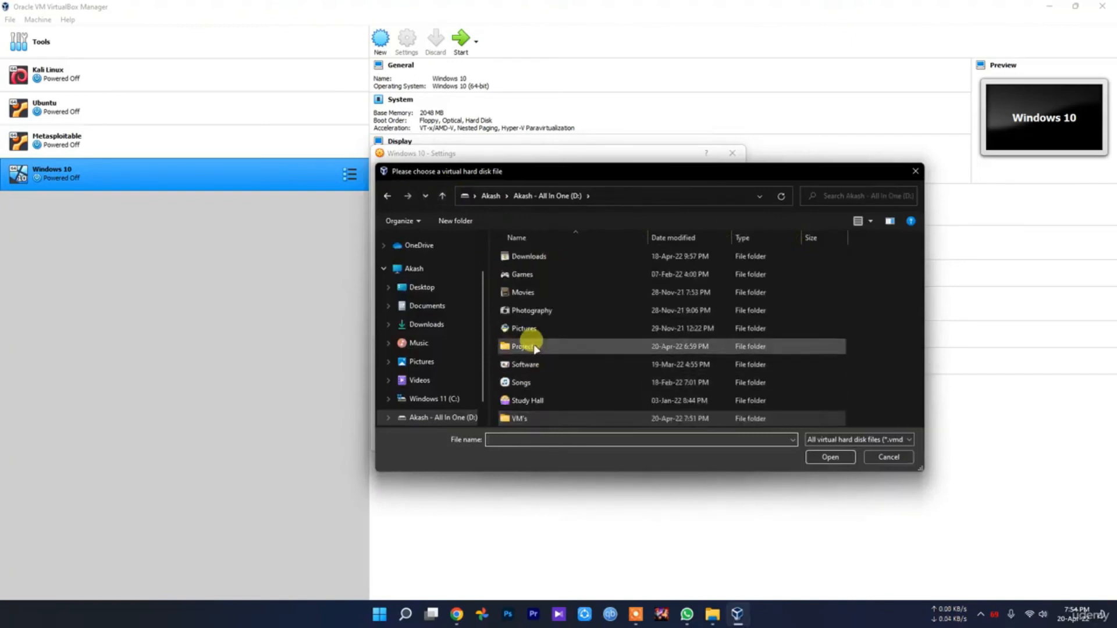
double_click(523, 347)
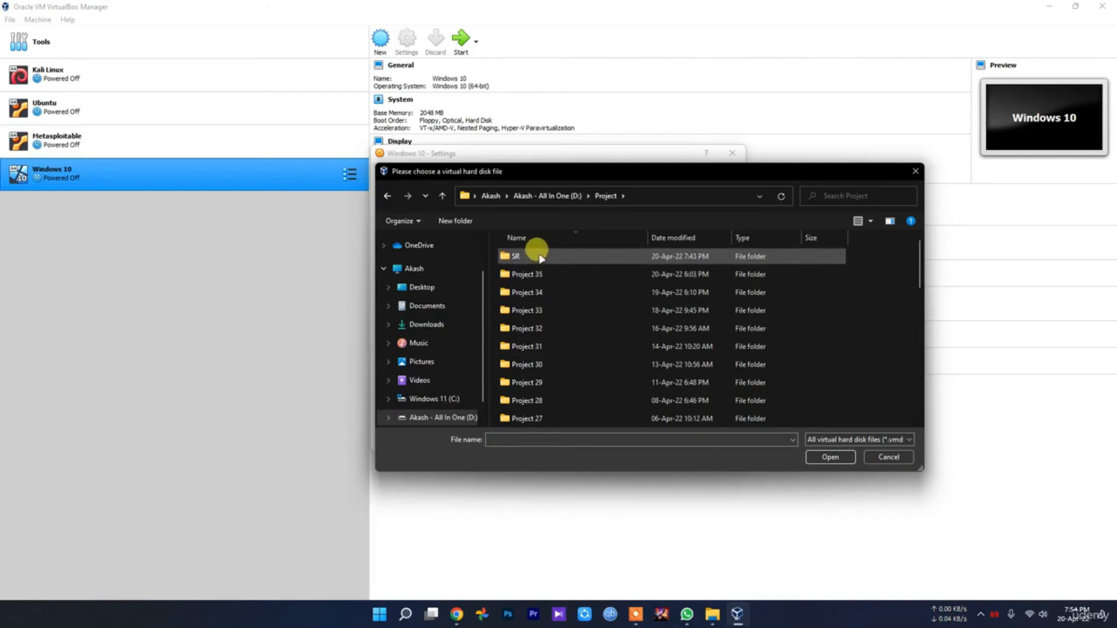
scroll(570, 380, "down", 9)
double_click(562, 420)
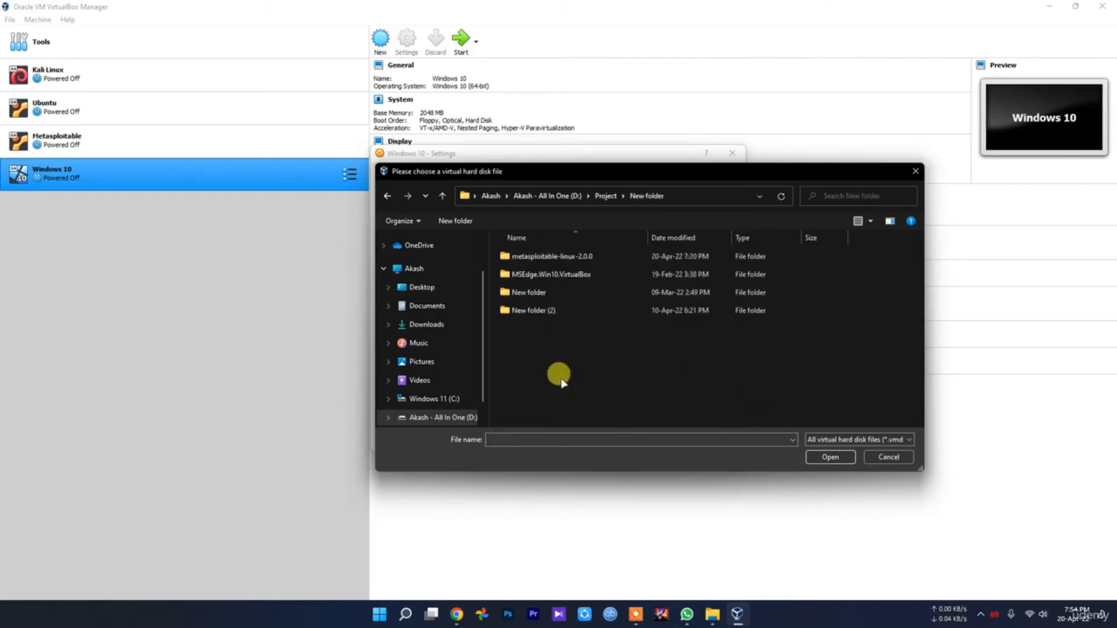
double_click(562, 265)
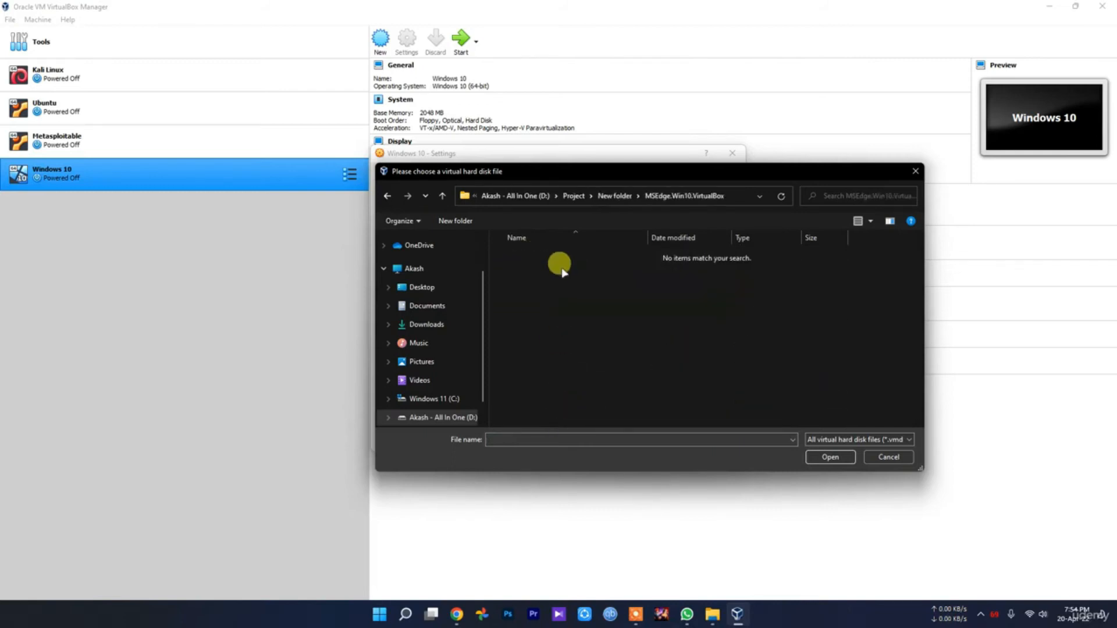
key("alt+Left")
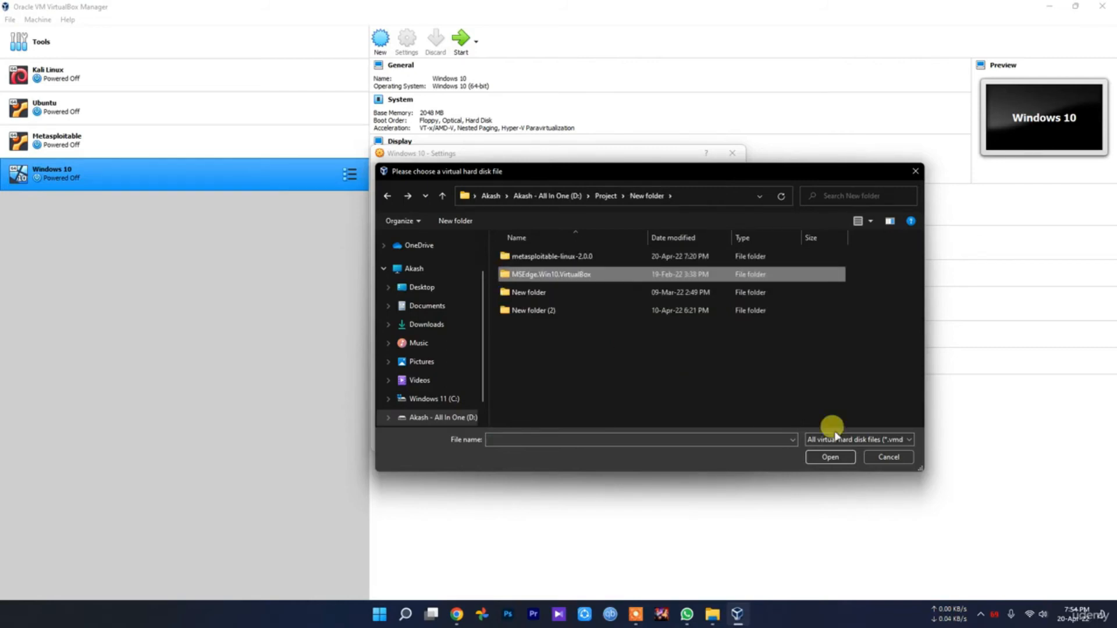
left_click(888, 457)
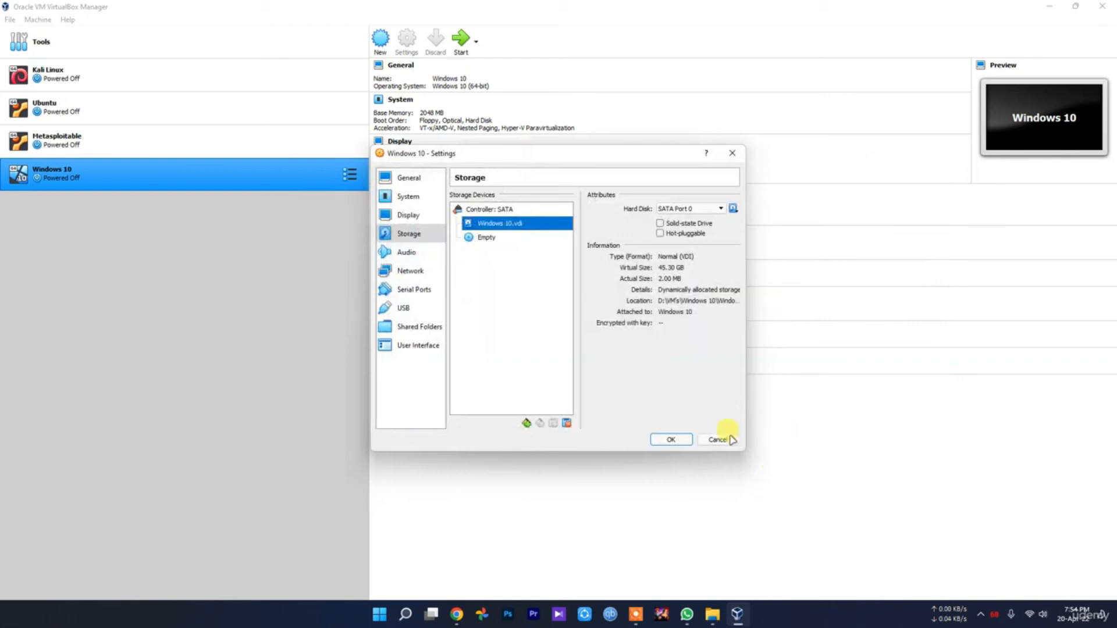
- Check which attachment types the SATA controller offers and close the Windows 10 settings without saving
left_click(497, 211)
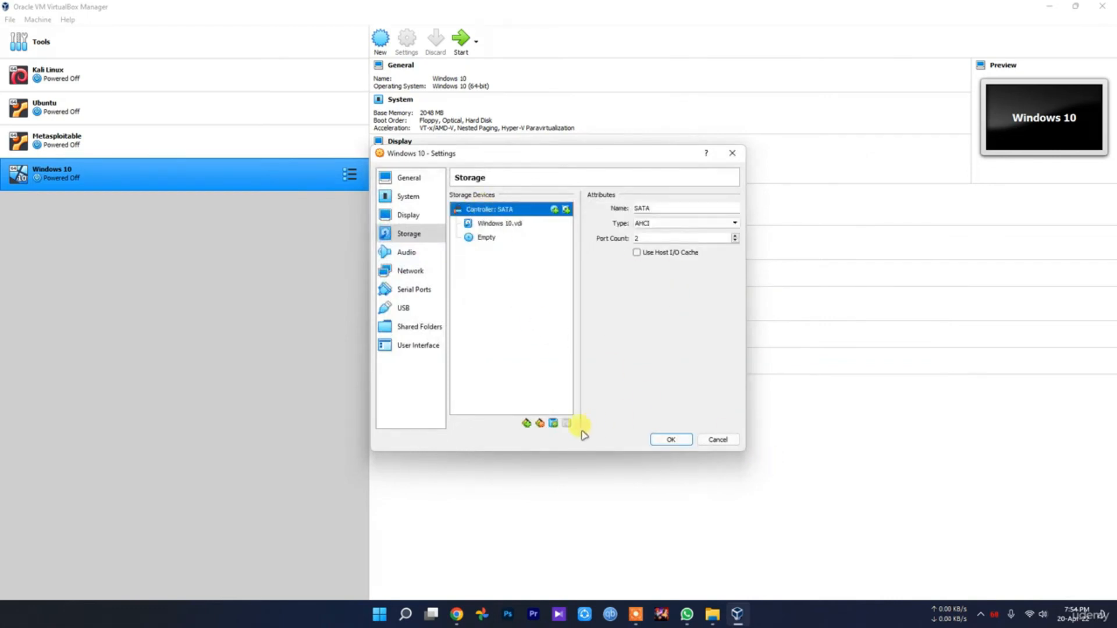
left_click(553, 424)
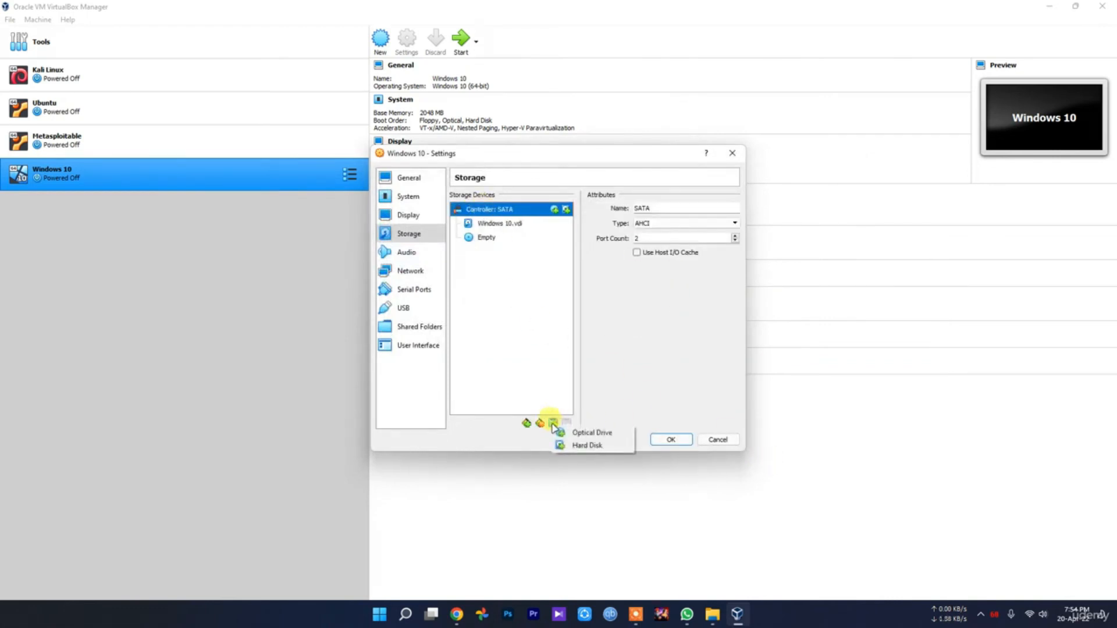
left_click(653, 380)
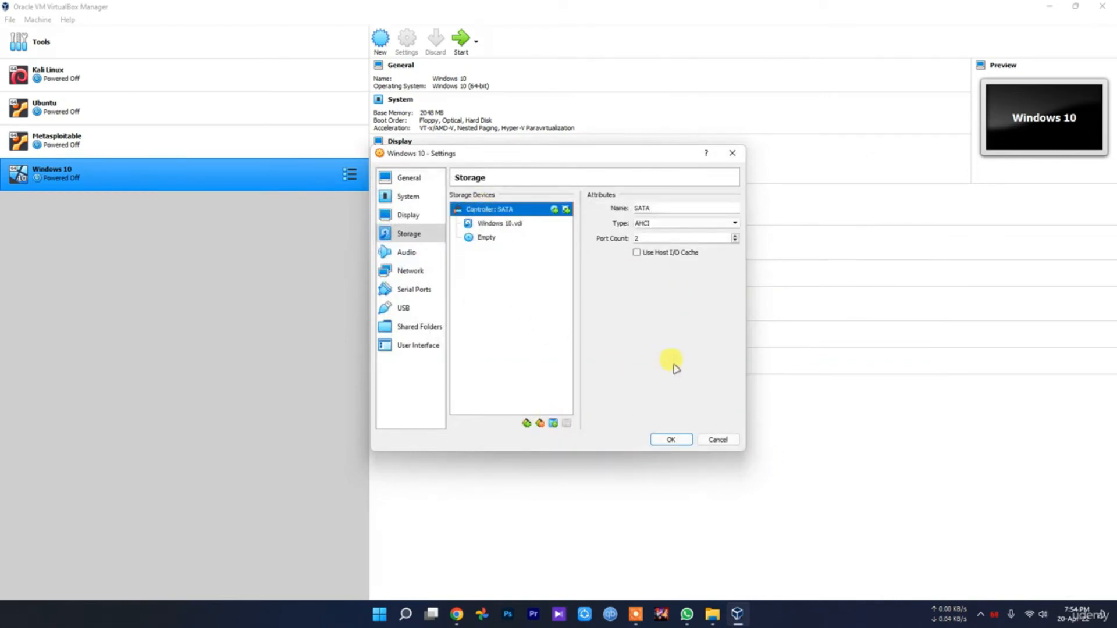
left_click(981, 613)
left_click(1003, 577)
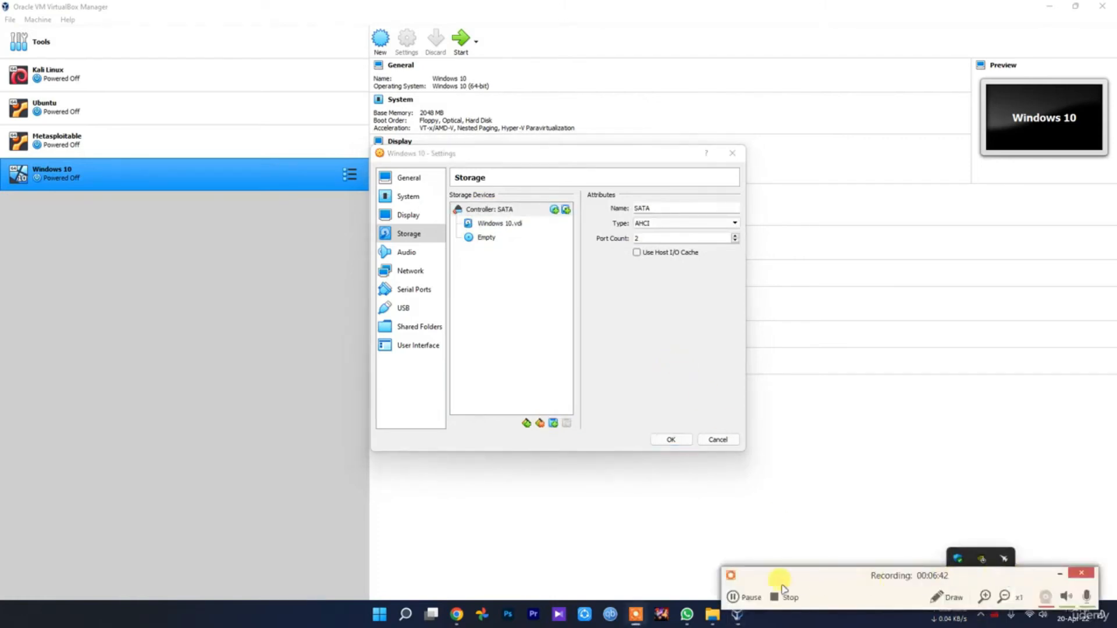
left_click(756, 599)
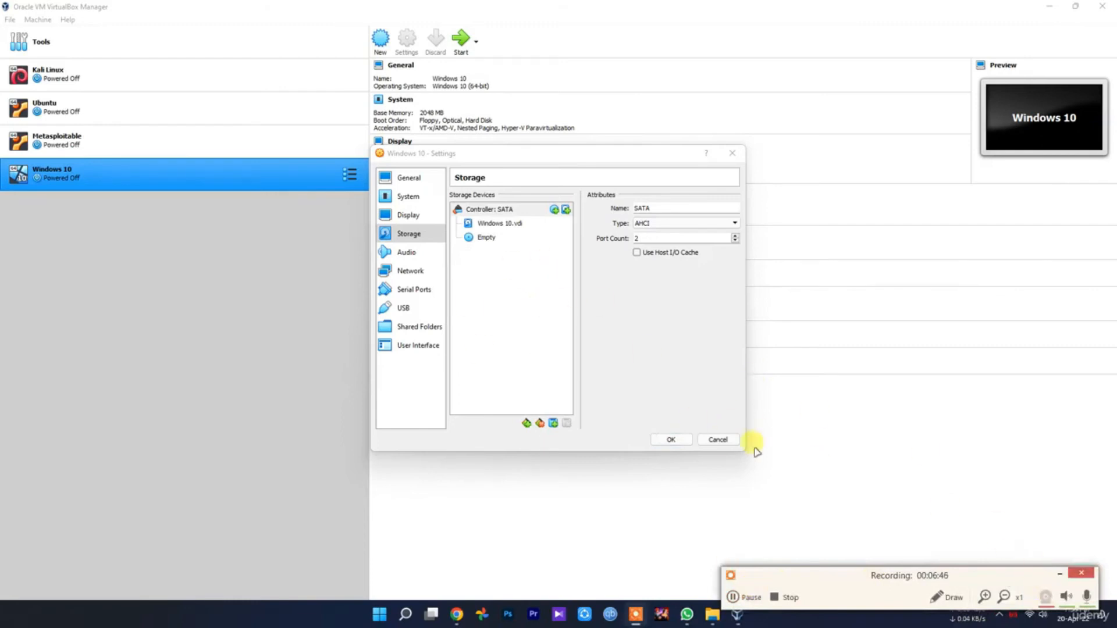
left_click(718, 440)
left_click(1060, 574)
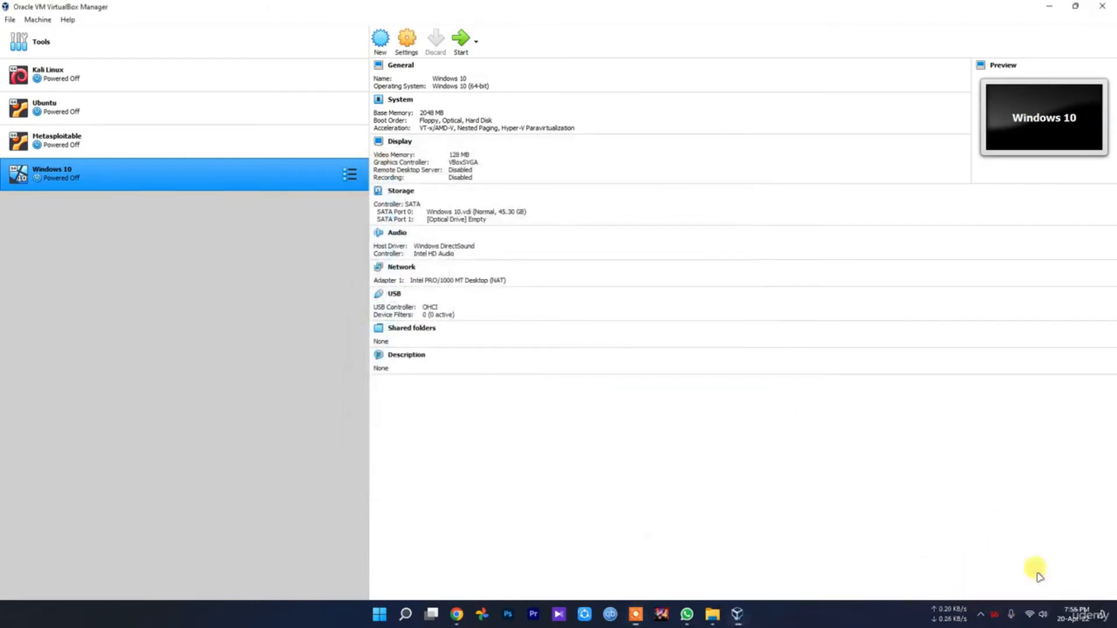
- Switch to File Explorer and view the MSEdge - Win10 file in the MSEdge.Win10.VirtualBox folder
left_click(712, 617)
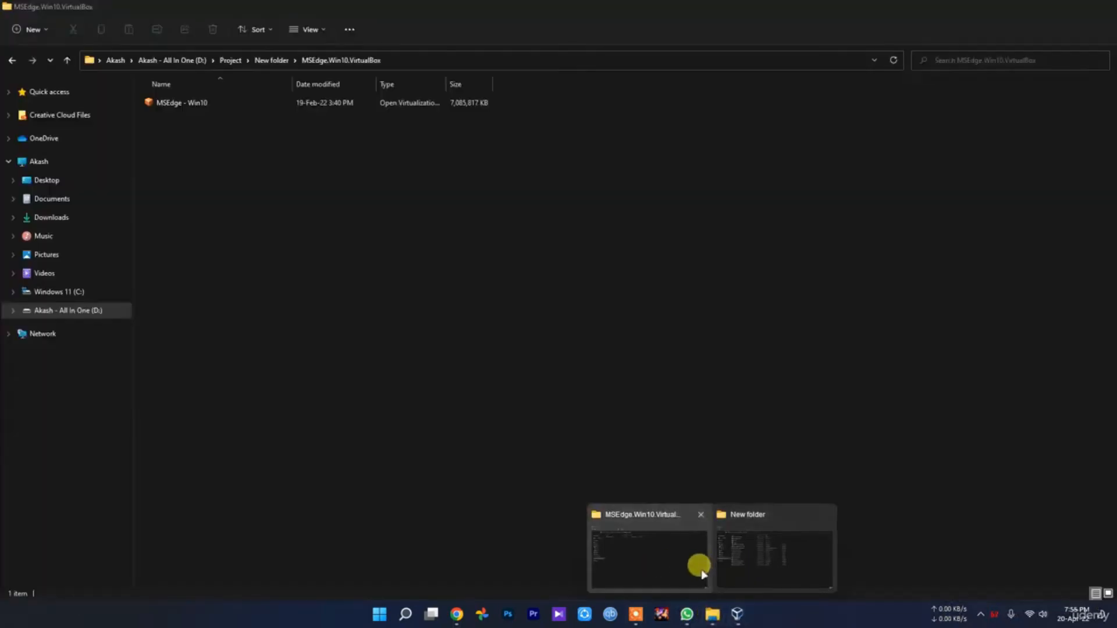
left_click(675, 567)
left_click(204, 110)
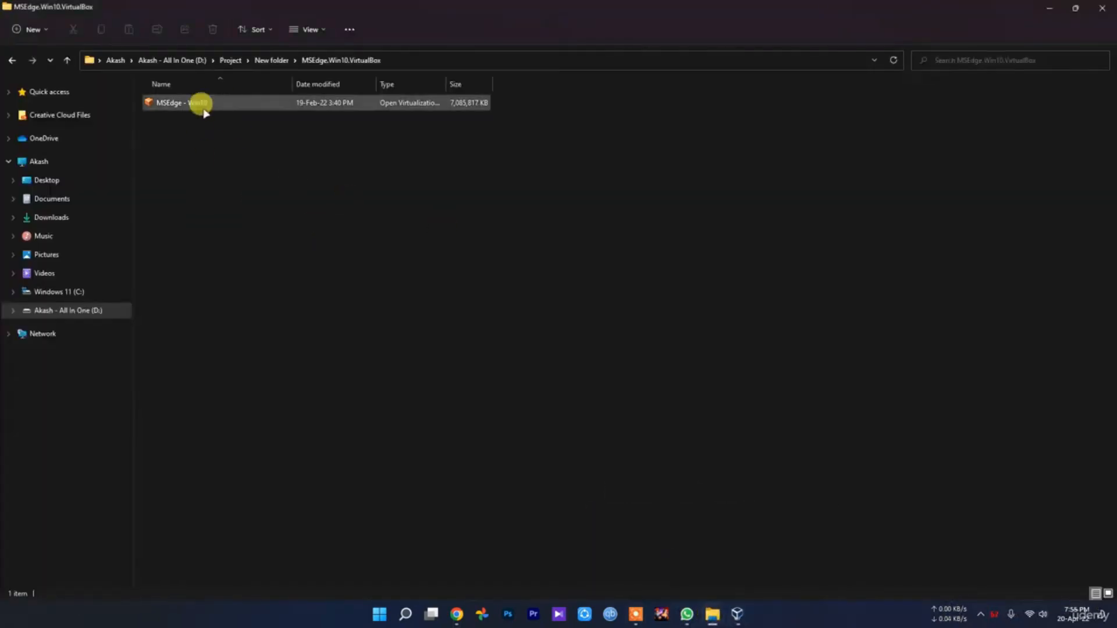
- Switch to VirtualBox and remove the Windows 10 virtual machine, deleting all of its files
left_click(737, 615)
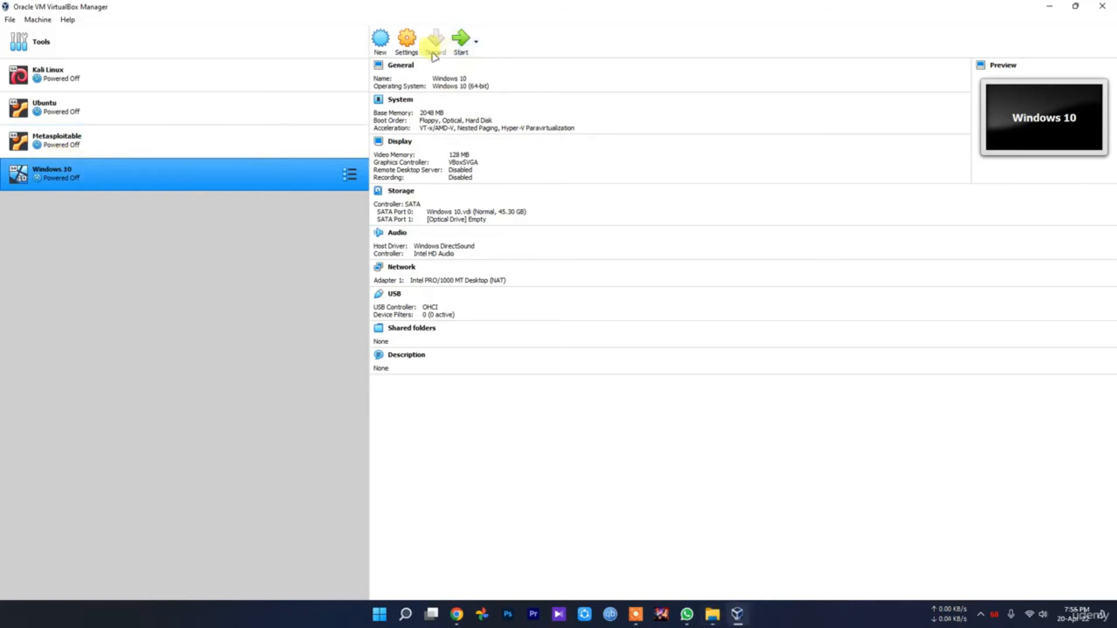
right_click(69, 176)
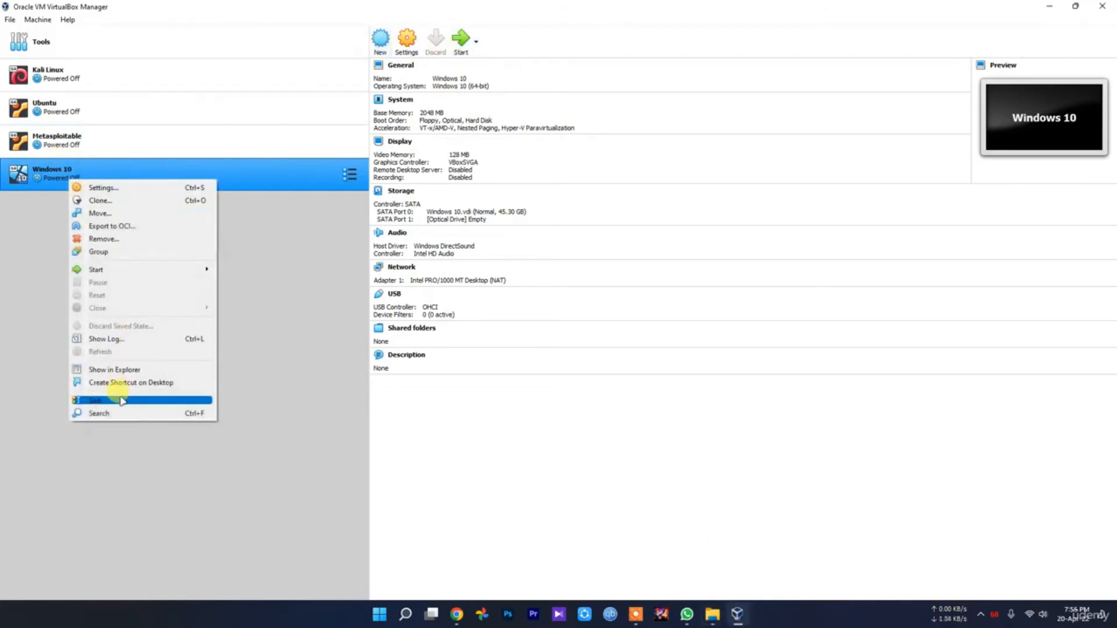
left_click(114, 240)
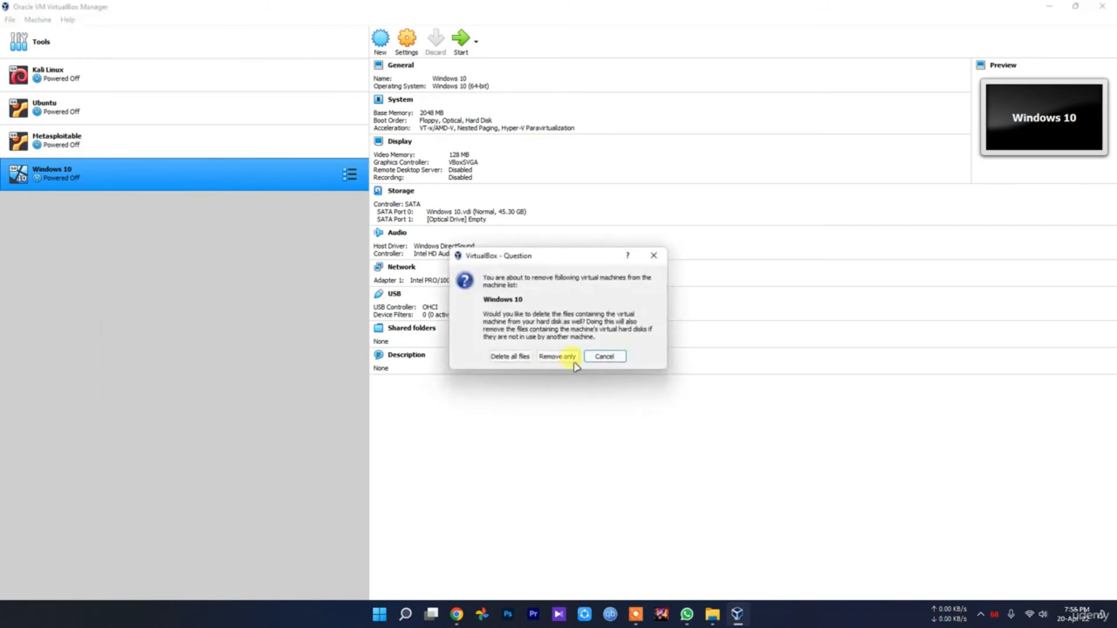
left_click(510, 357)
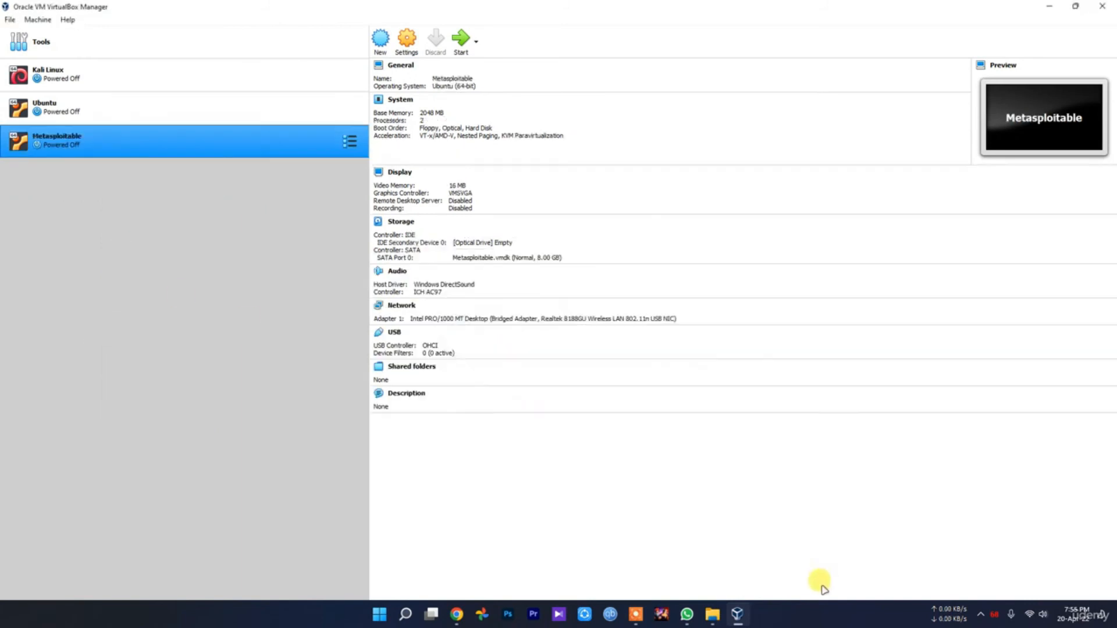
- Switch to Chrome, close the YouTube tab and review the Virtual Machines download page on the Microsoft Edge Developer site
mouse_move(715, 617)
left_click(603, 559)
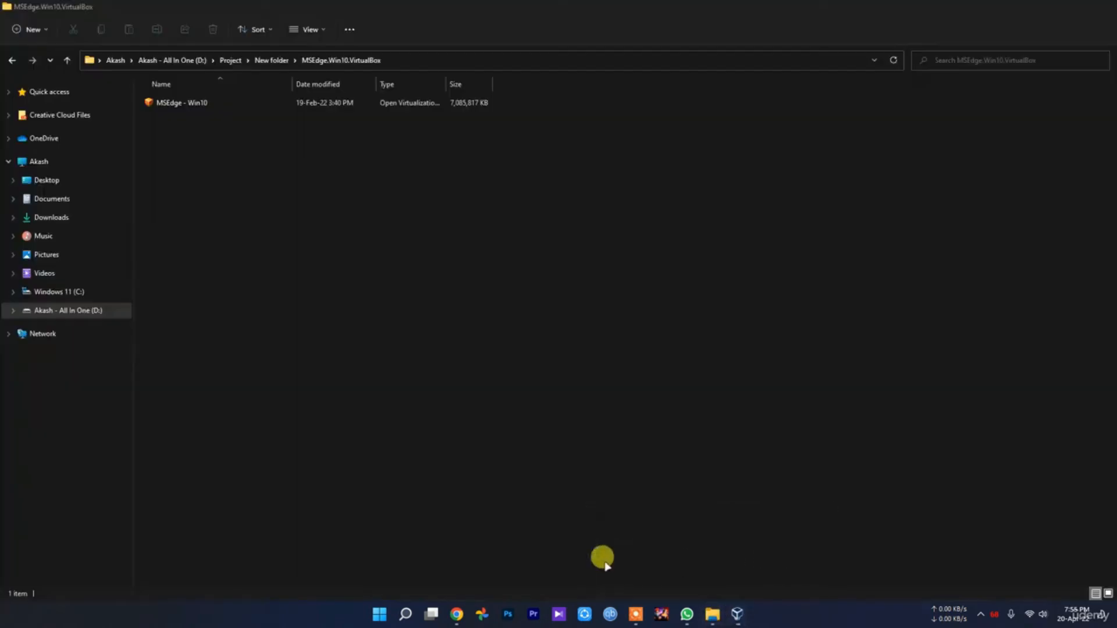
left_click(456, 611)
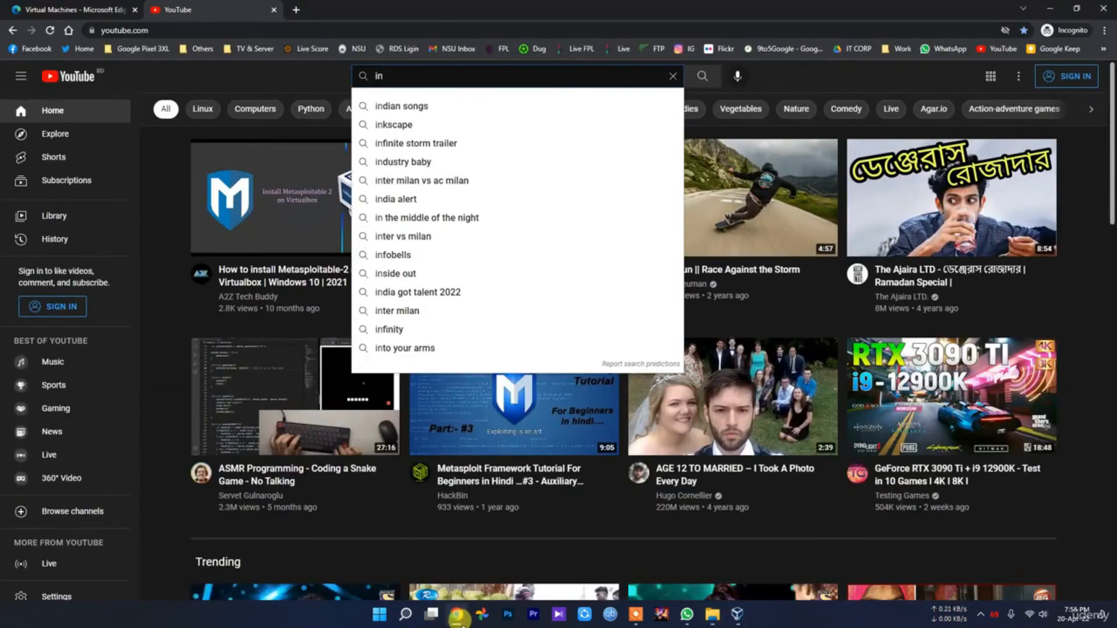
left_click(274, 9)
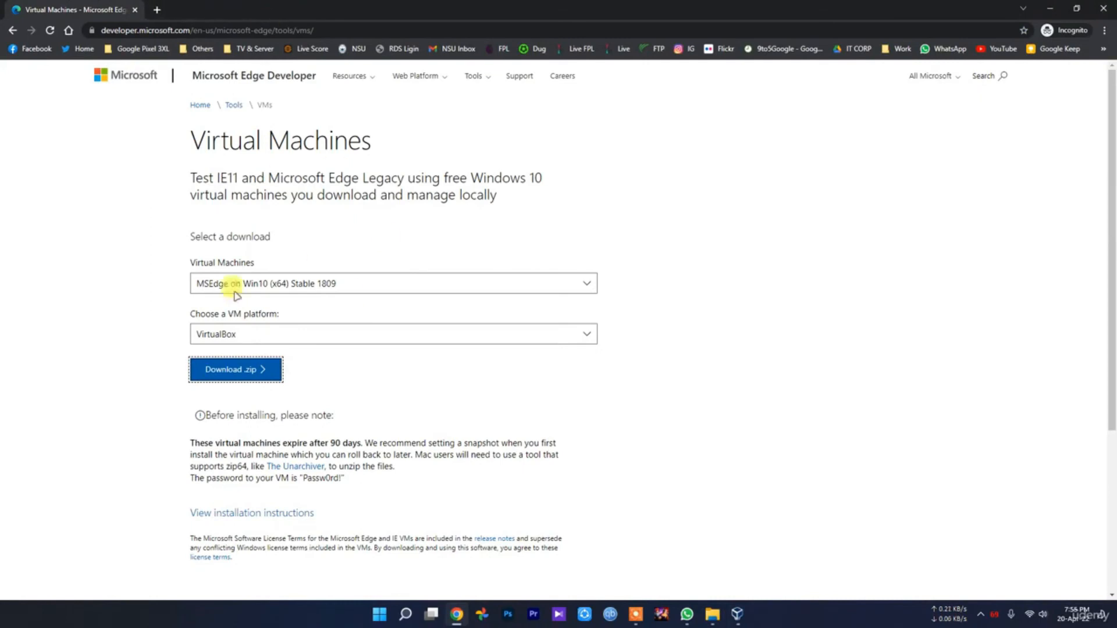
left_click_drag(378, 146, 187, 130)
left_click(324, 180)
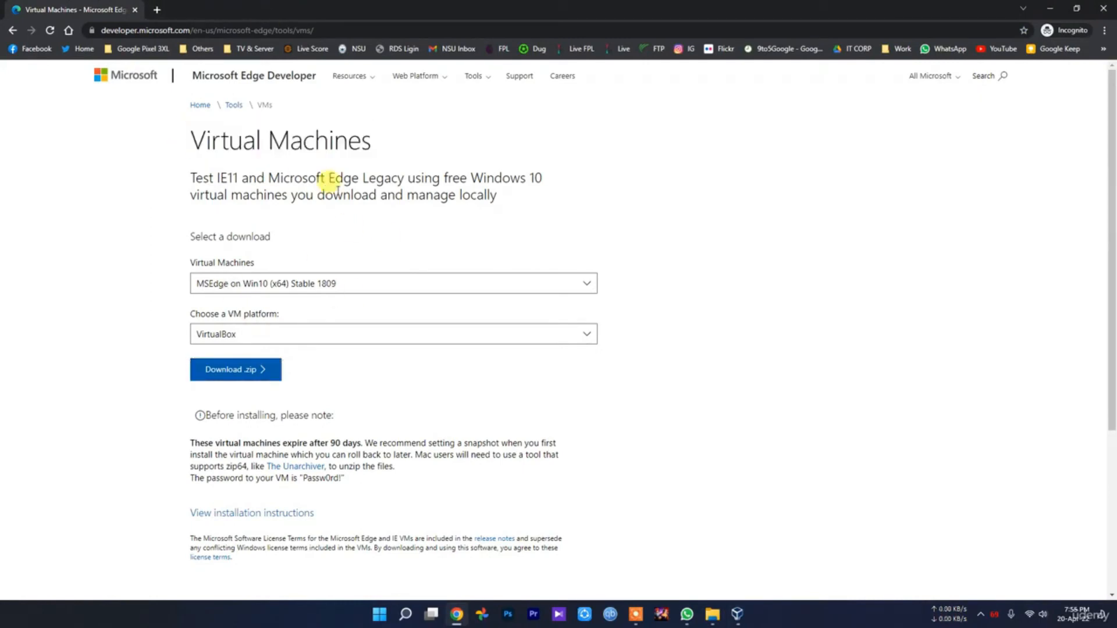
- Review the Windows Dev Center page offering Windows 11 virtual machines, checking the VirtualBox option, and return to the VirtualBox Manager
key("alt+Left")
left_click(249, 185)
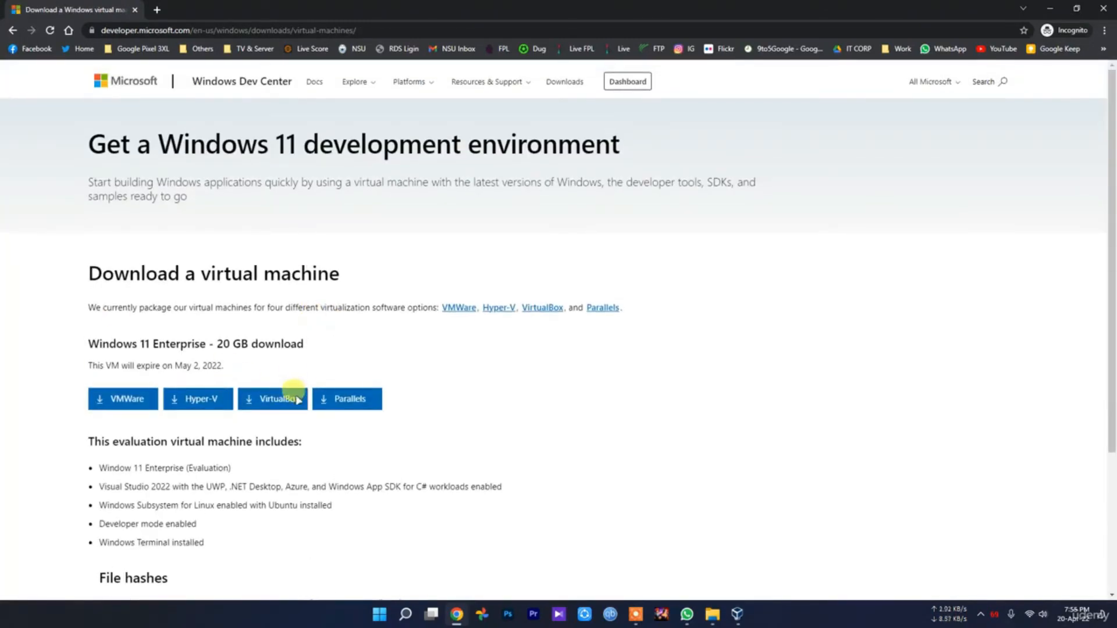
left_click(739, 614)
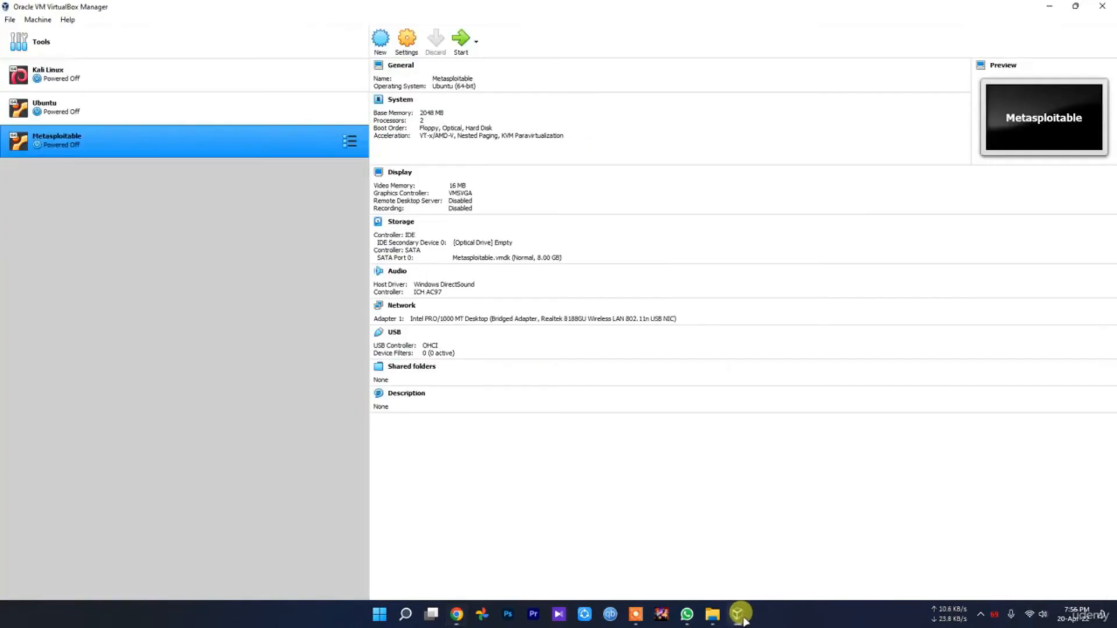
left_click(458, 615)
key("alt+Left")
left_click(263, 250)
left_click_drag(373, 150, 207, 139)
left_click(835, 469)
double_click(734, 618)
left_click(735, 619)
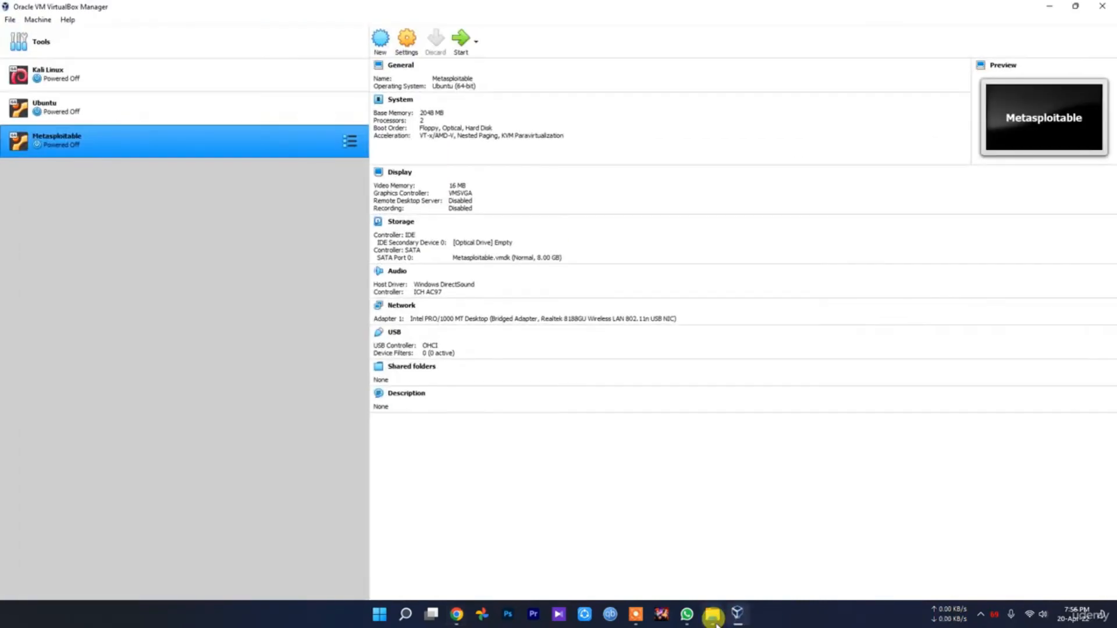
- Open the MSEdge - Win10 appliance from File Explorer for import into VirtualBox and set its machine base folder to D:\VM's
mouse_move(714, 618)
left_click(669, 562)
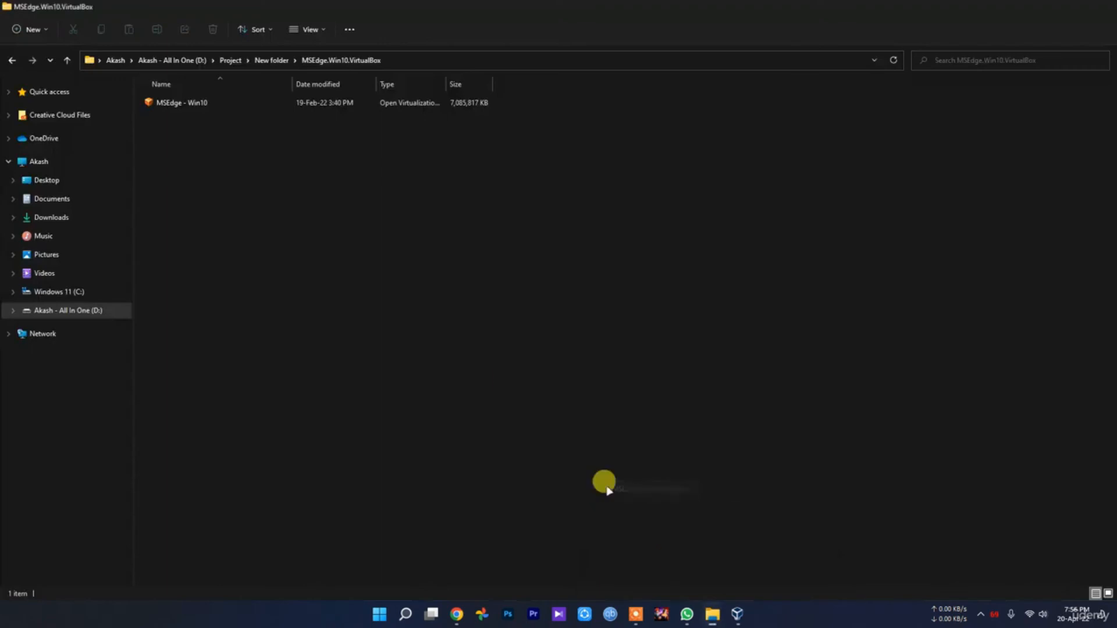
double_click(185, 101)
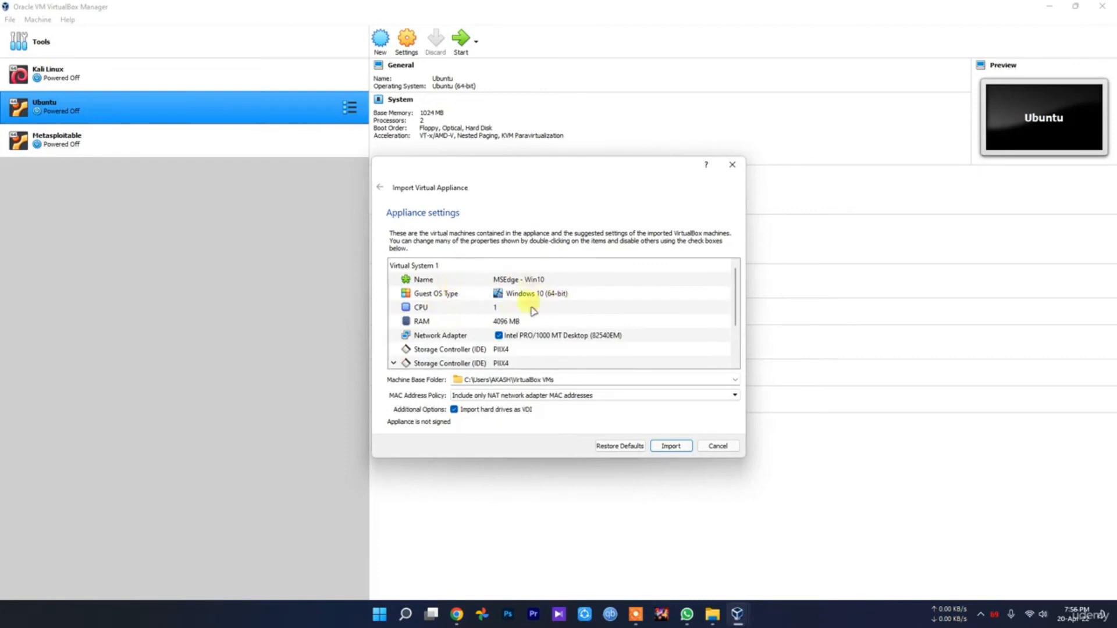
left_click(734, 380)
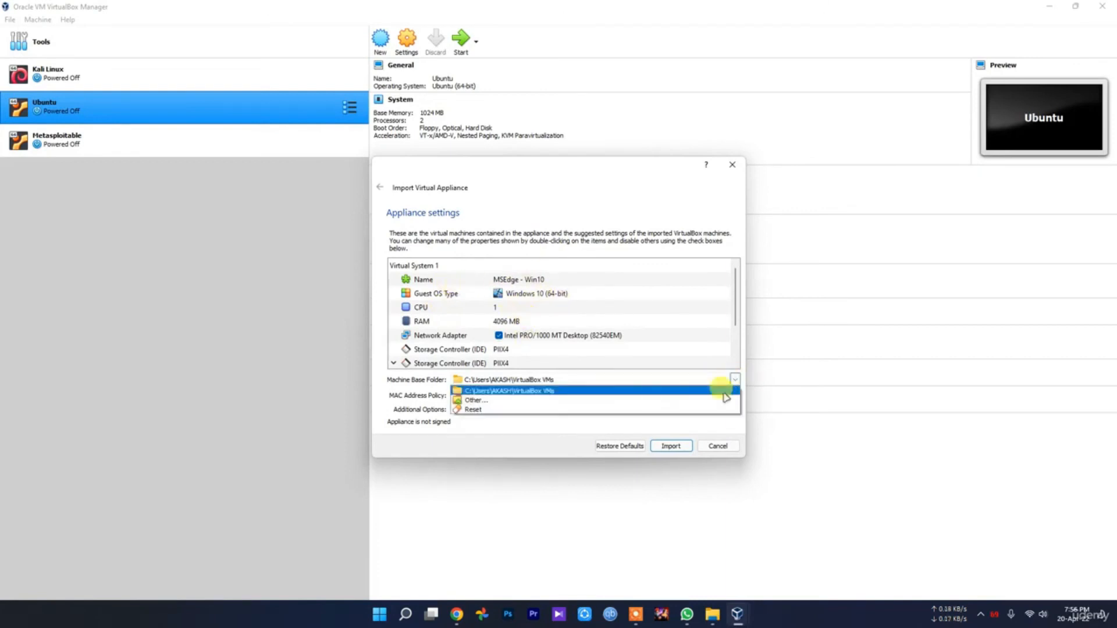
left_click(653, 400)
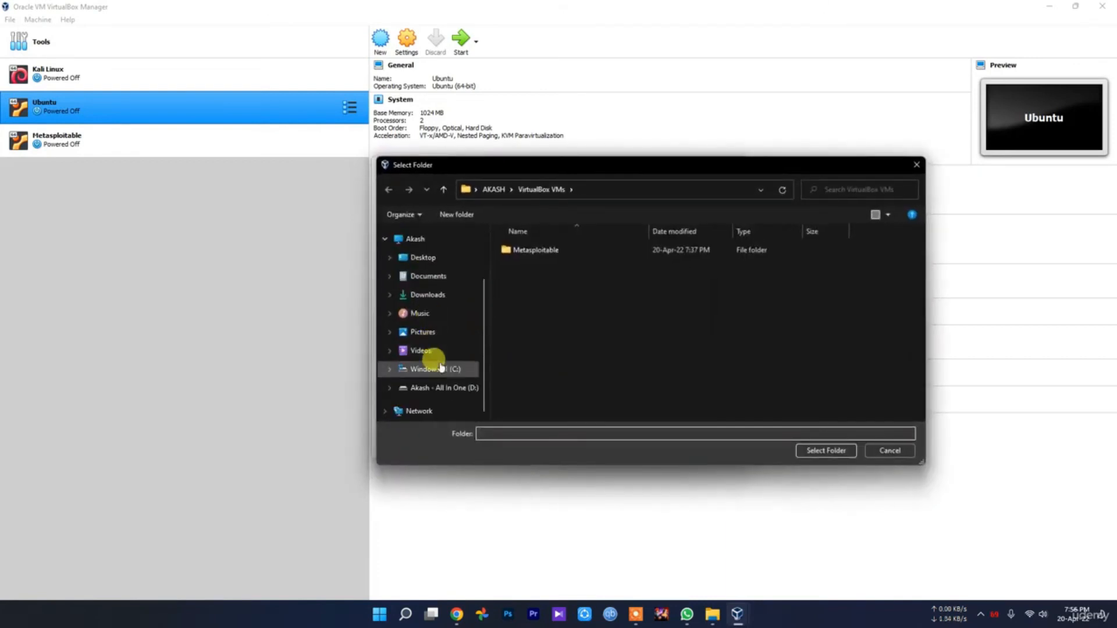
left_click(457, 389)
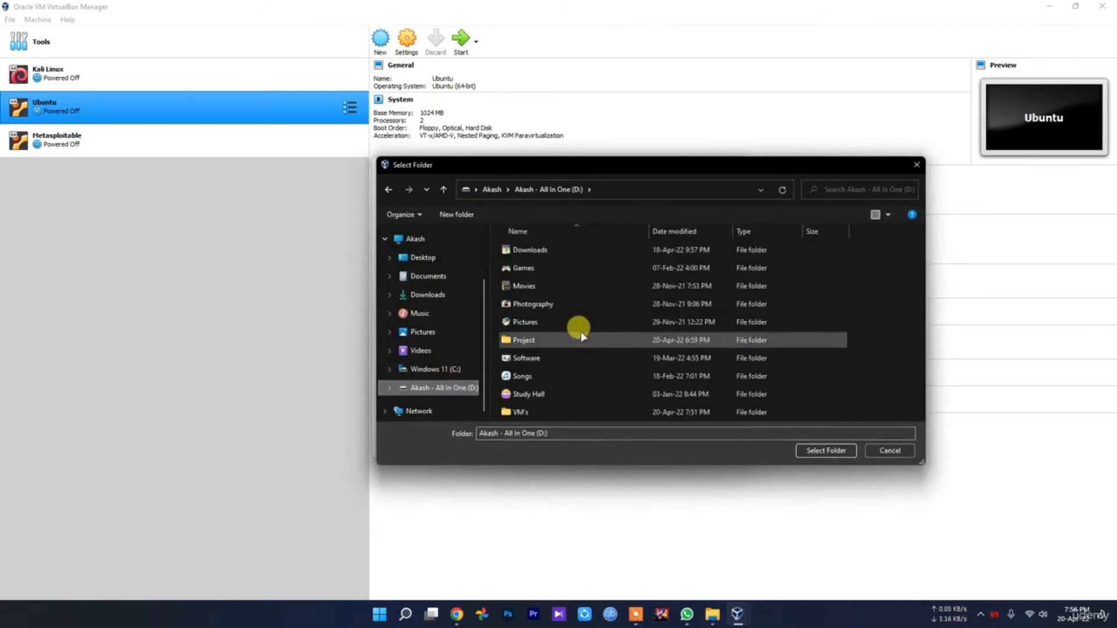
double_click(538, 410)
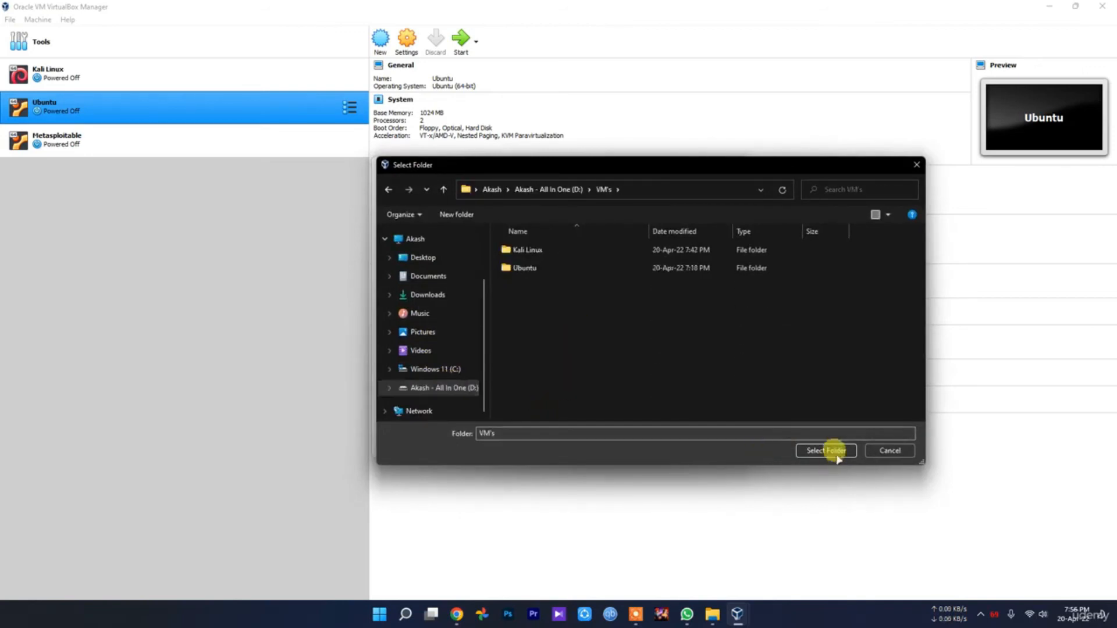
left_click(830, 451)
- Look through the appliance settings and import the MSEdge - Win10 appliance
scroll(539, 314, "down", 2)
scroll(540, 319, "up", 2)
scroll(468, 359, "down", 2)
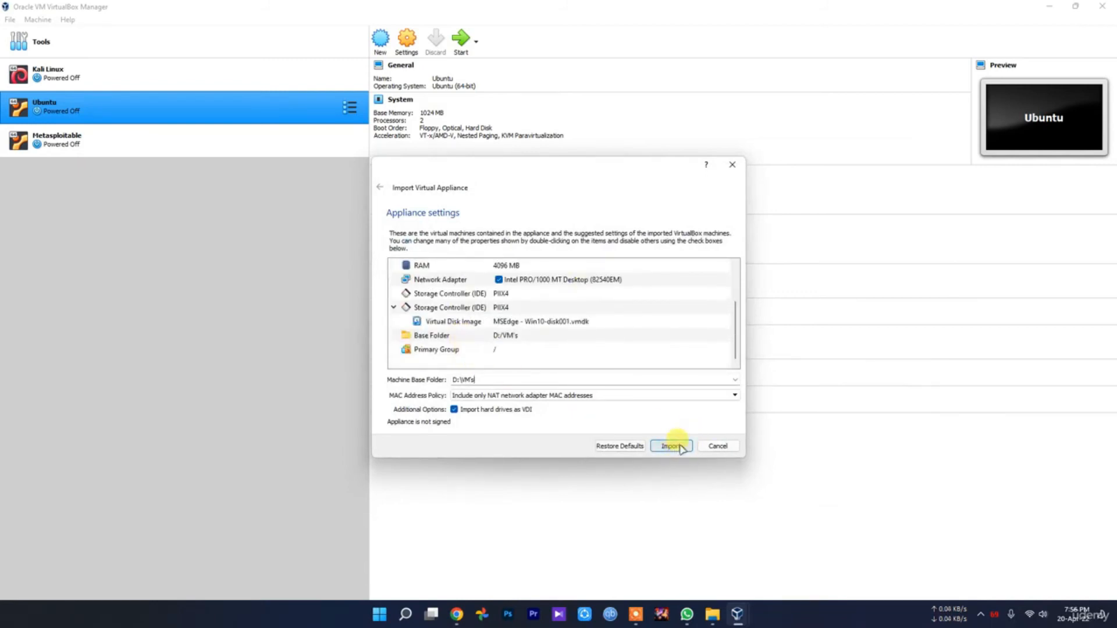
scroll(521, 322, "up", 2)
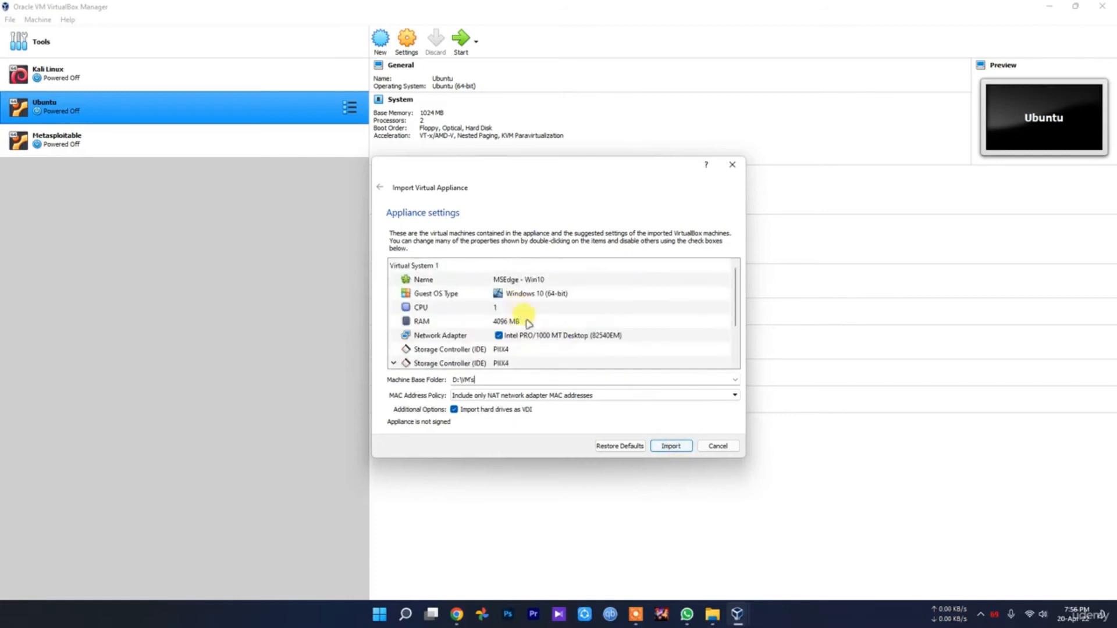
left_click(671, 447)
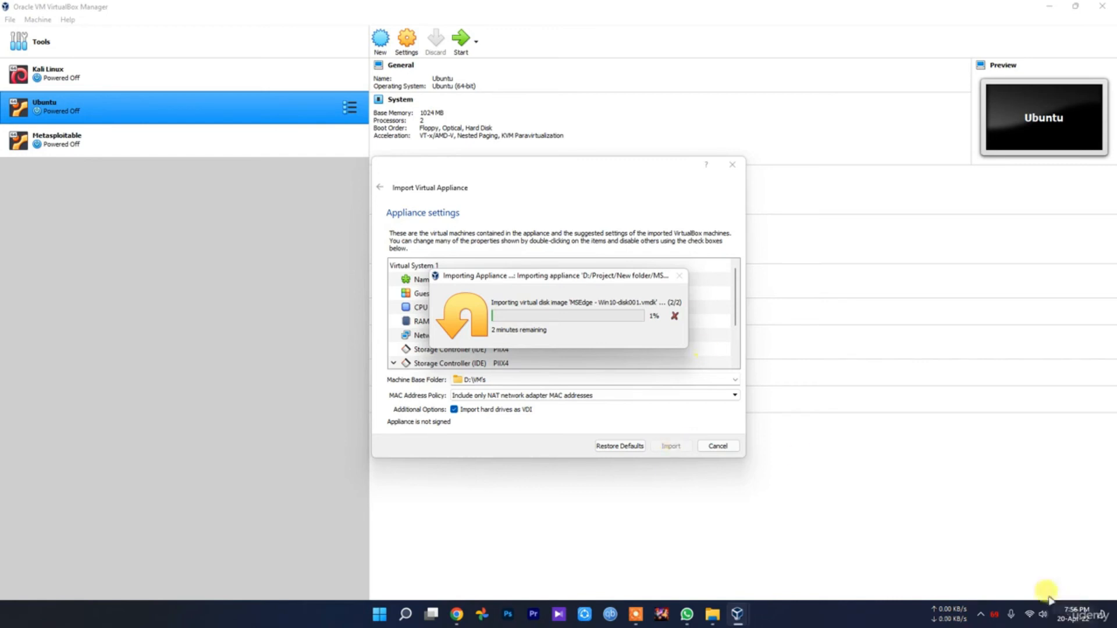
left_click(982, 614)
left_click(1003, 581)
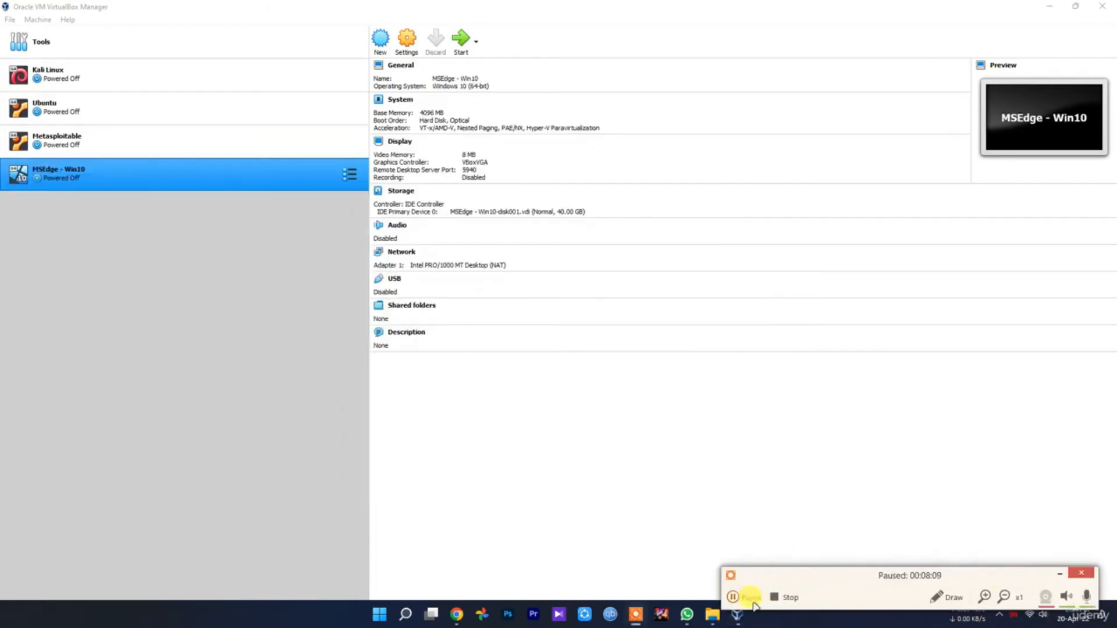
left_click(745, 597)
left_click(1060, 574)
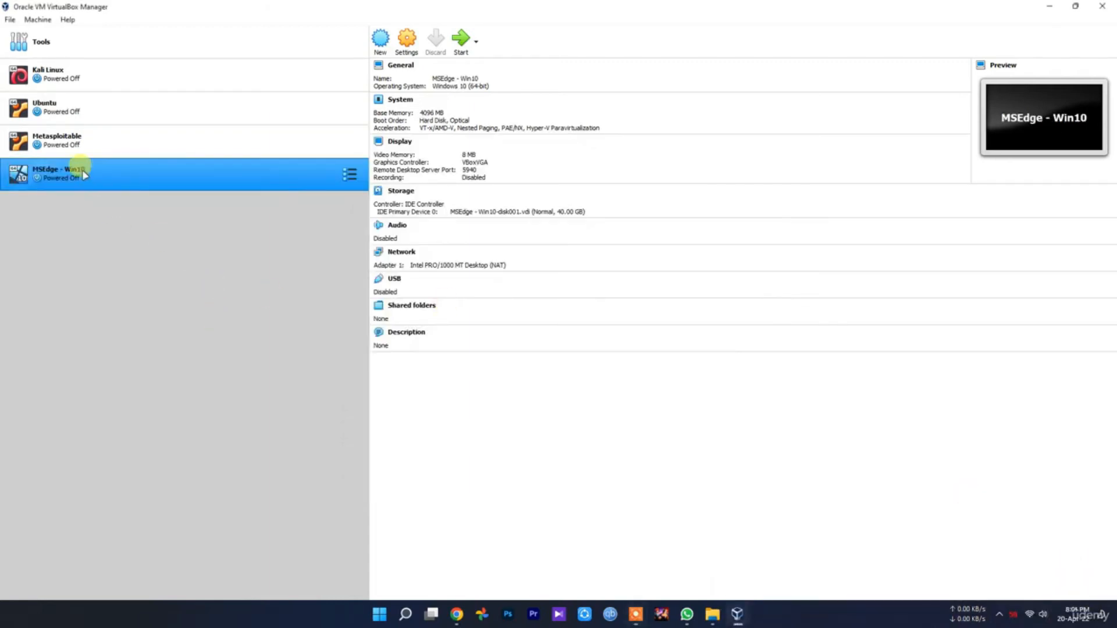
- Set both Shared Clipboard and Drag'n'Drop to Bidirectional in the MSEdge - Win10 machine's advanced general settings
left_click(405, 42)
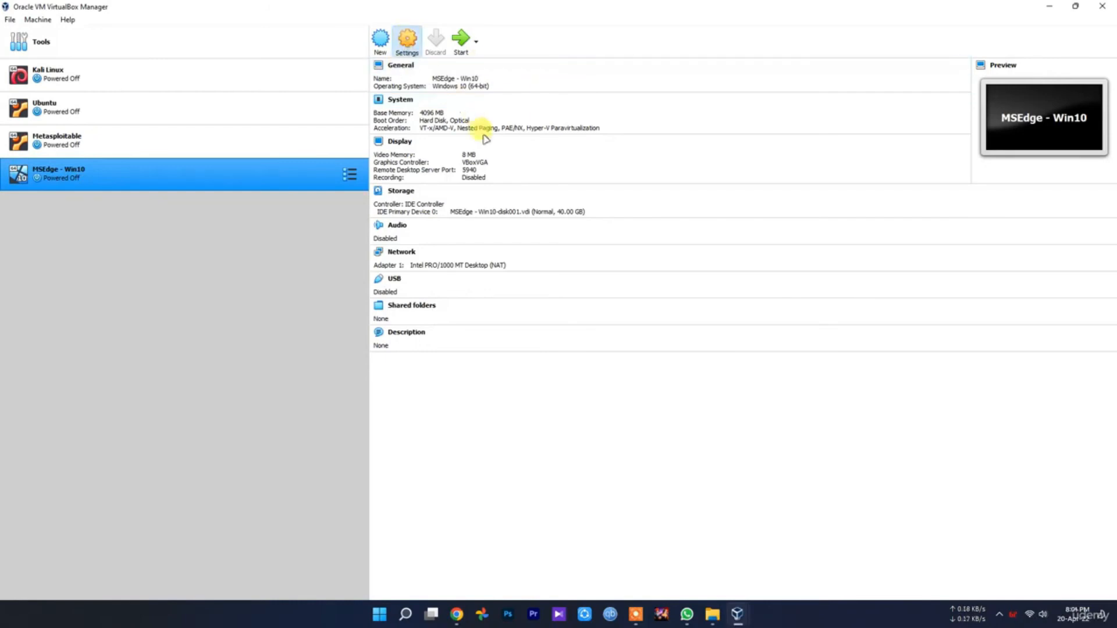
left_click(495, 199)
left_click(550, 231)
left_click(540, 260)
left_click(525, 247)
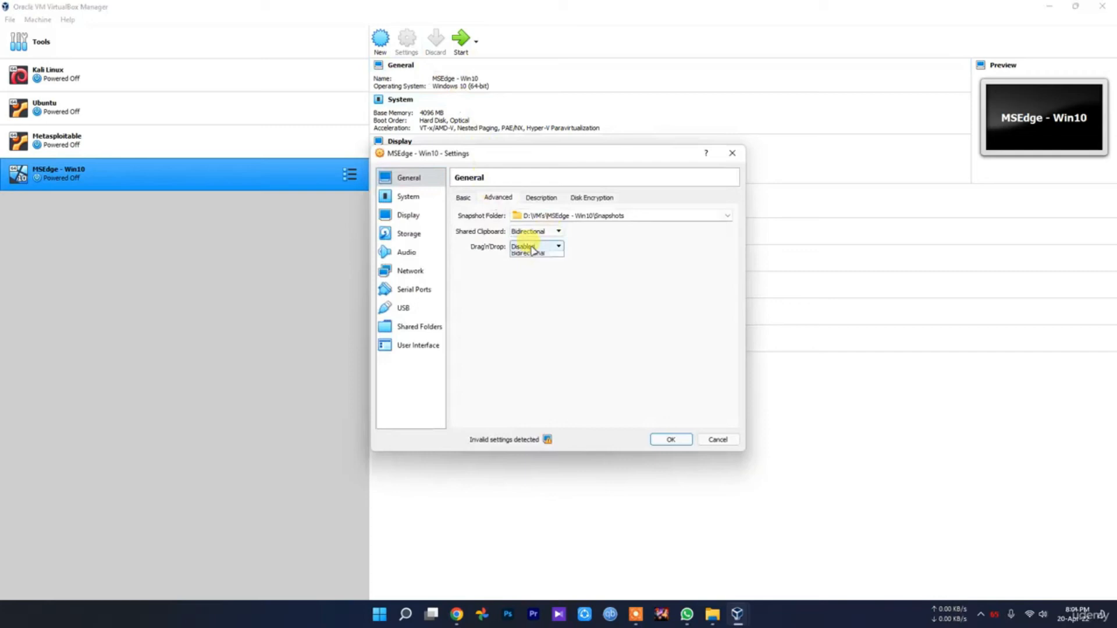
left_click(533, 274)
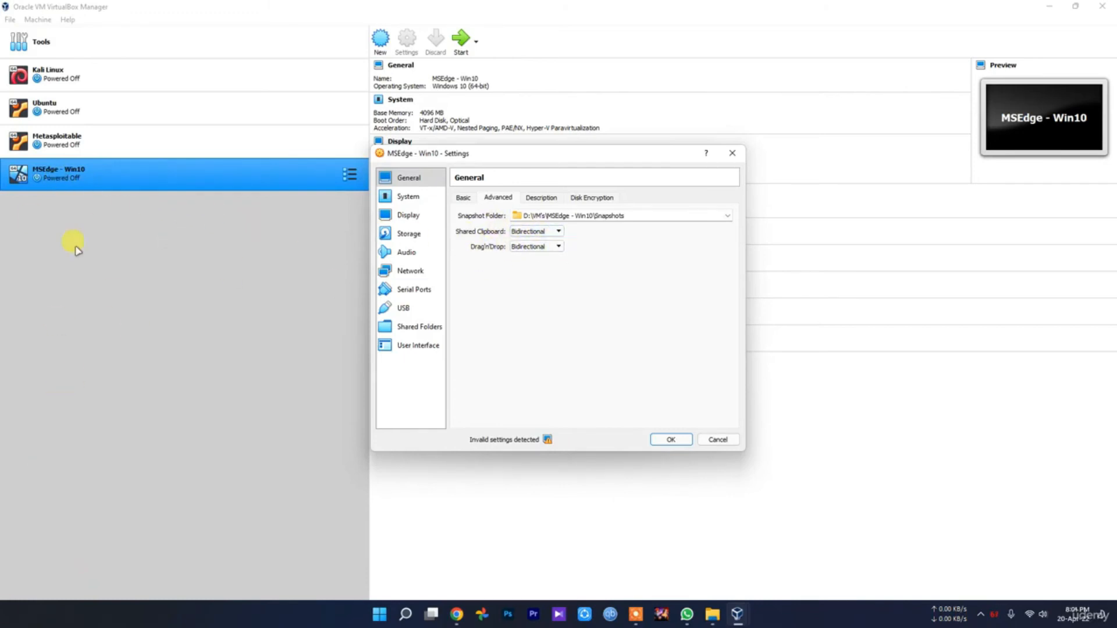
- Assign 2 processors to the MSEdge - Win10 machine and review its display, storage and audio settings
left_click(407, 198)
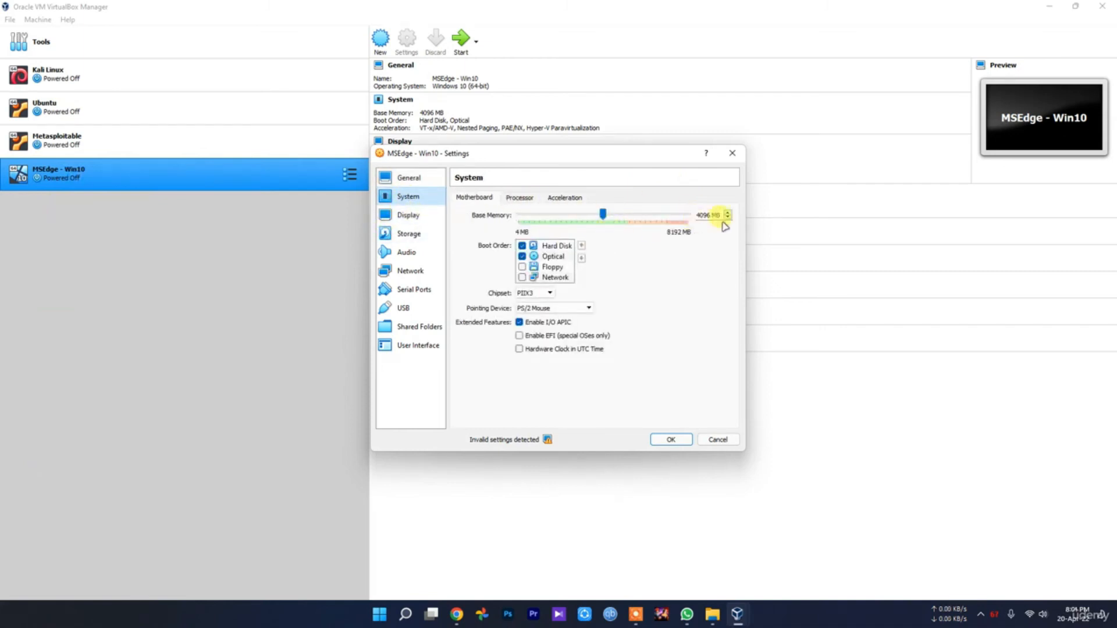
left_click(523, 199)
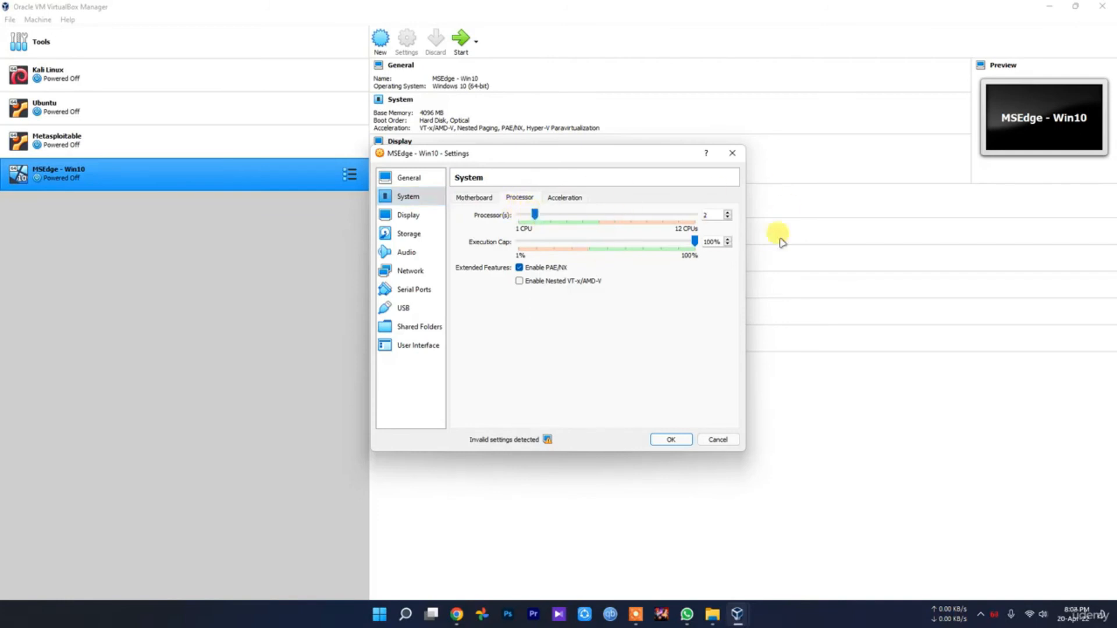
left_click(408, 215)
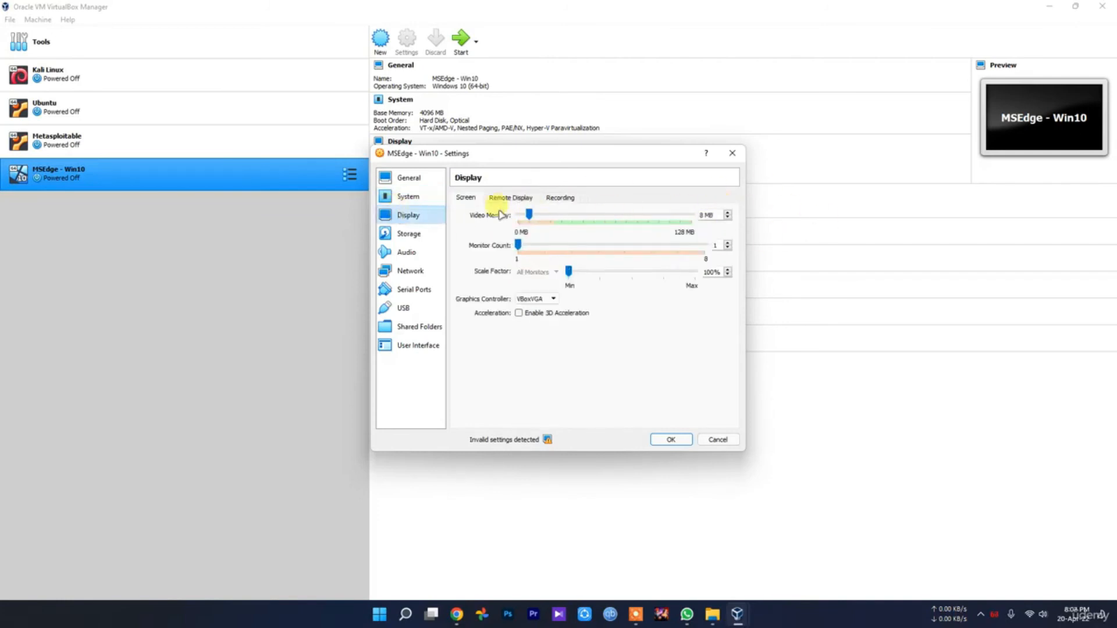
left_click(409, 234)
left_click(408, 253)
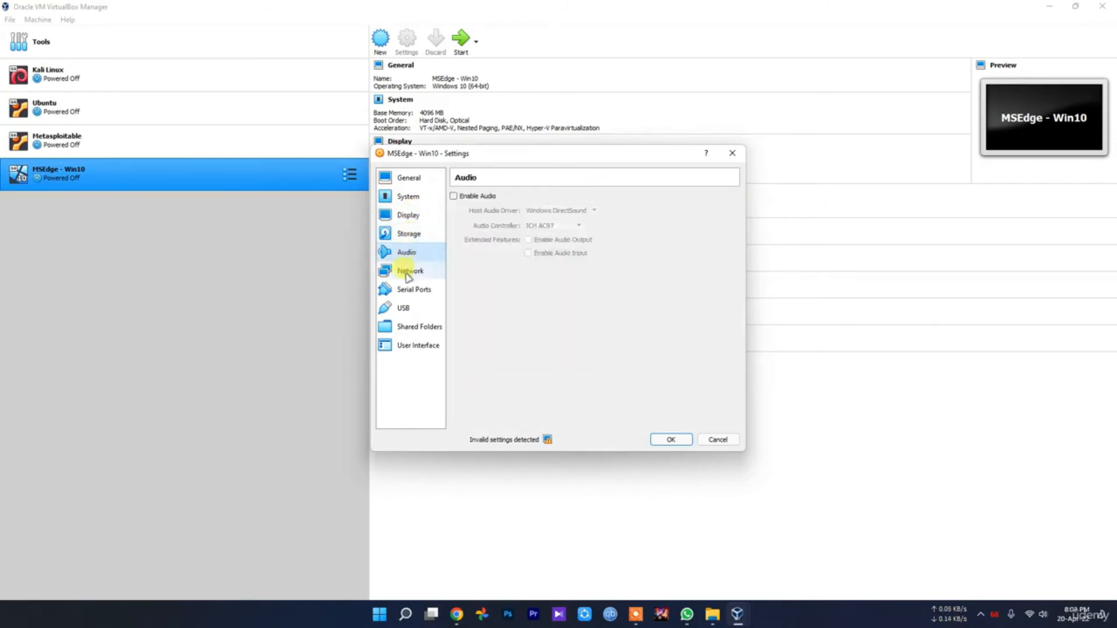
- Attach network Adapter 1 to Bridged Adapter, look over the remaining settings categories and save the machine's settings
left_click(409, 271)
left_click(544, 230)
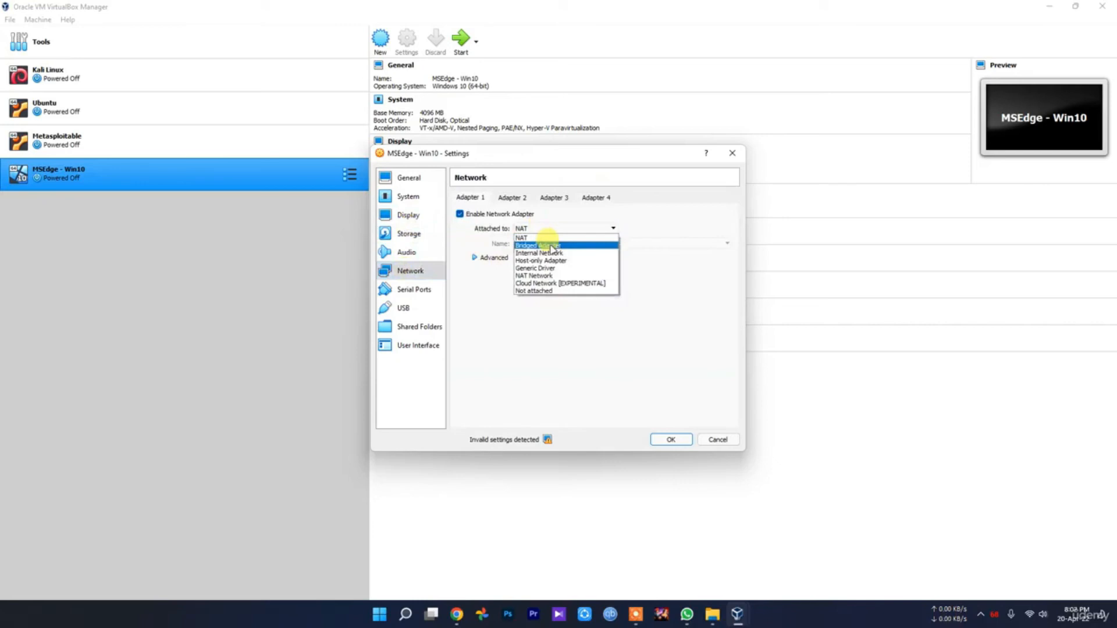
left_click(551, 246)
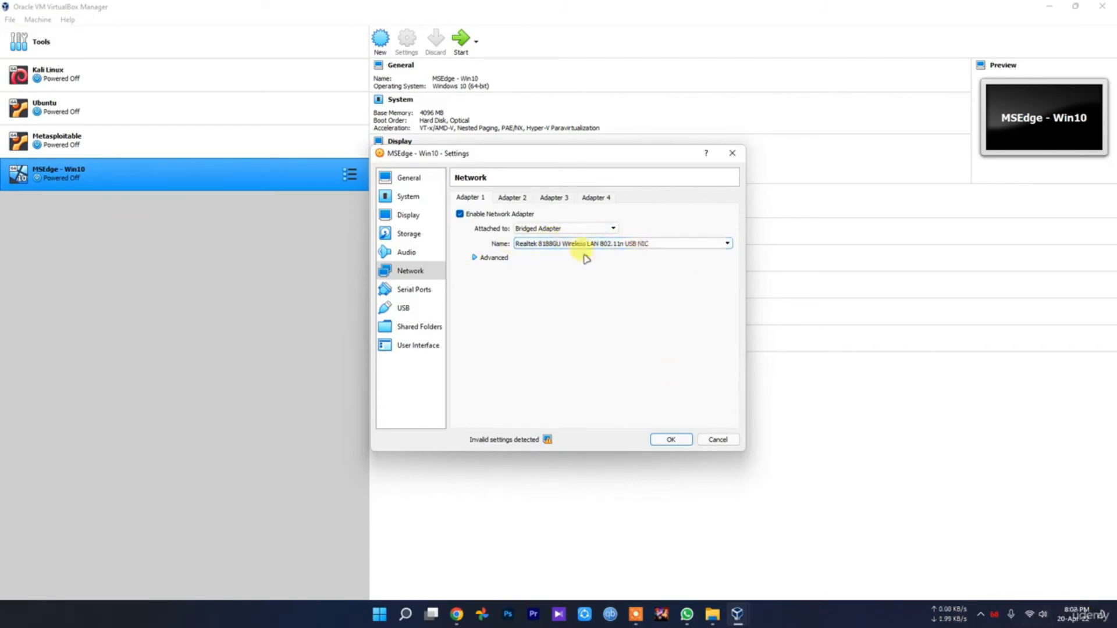
left_click(415, 289)
left_click(423, 308)
left_click(426, 328)
left_click(422, 346)
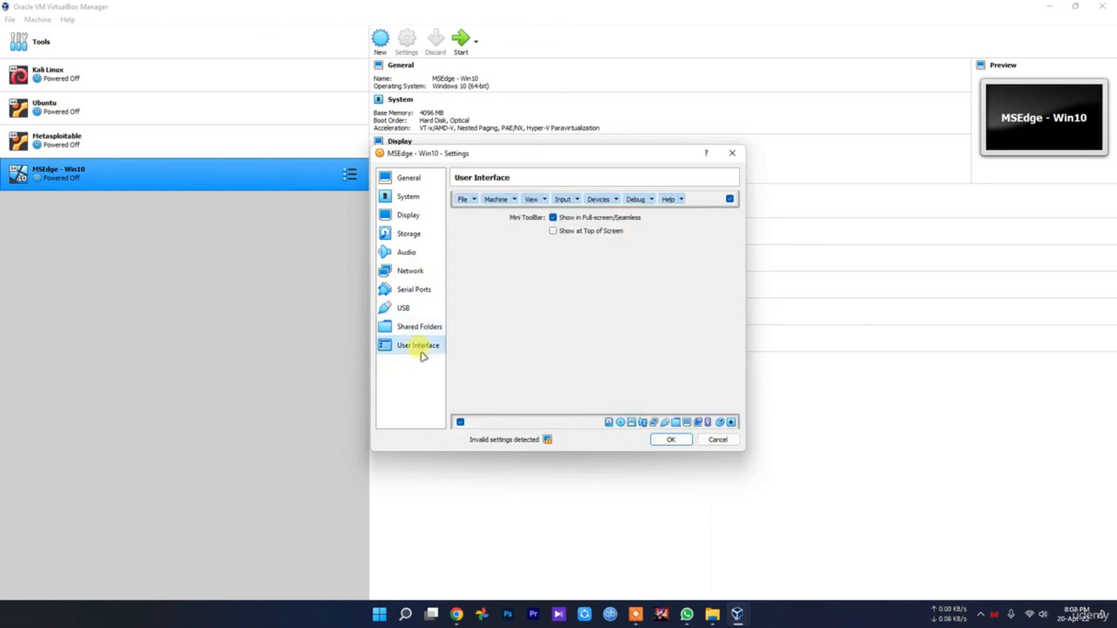
left_click(671, 441)
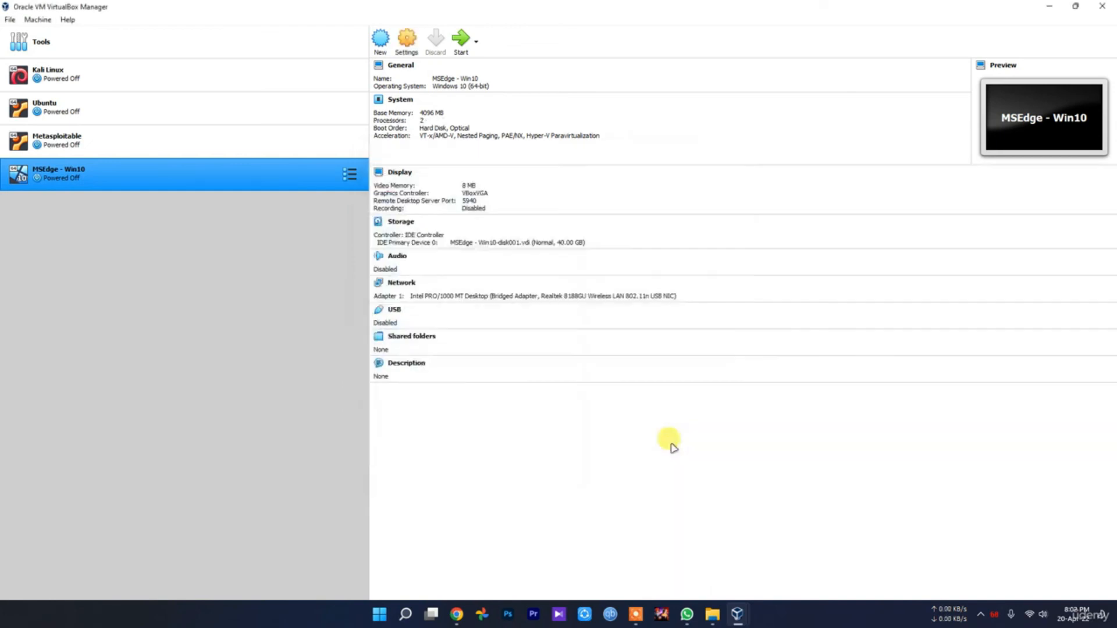
- Start the MSEdge - Win10 machine, reposition its window and dismiss the keyboard capture and mouse integration notices
left_click(461, 41)
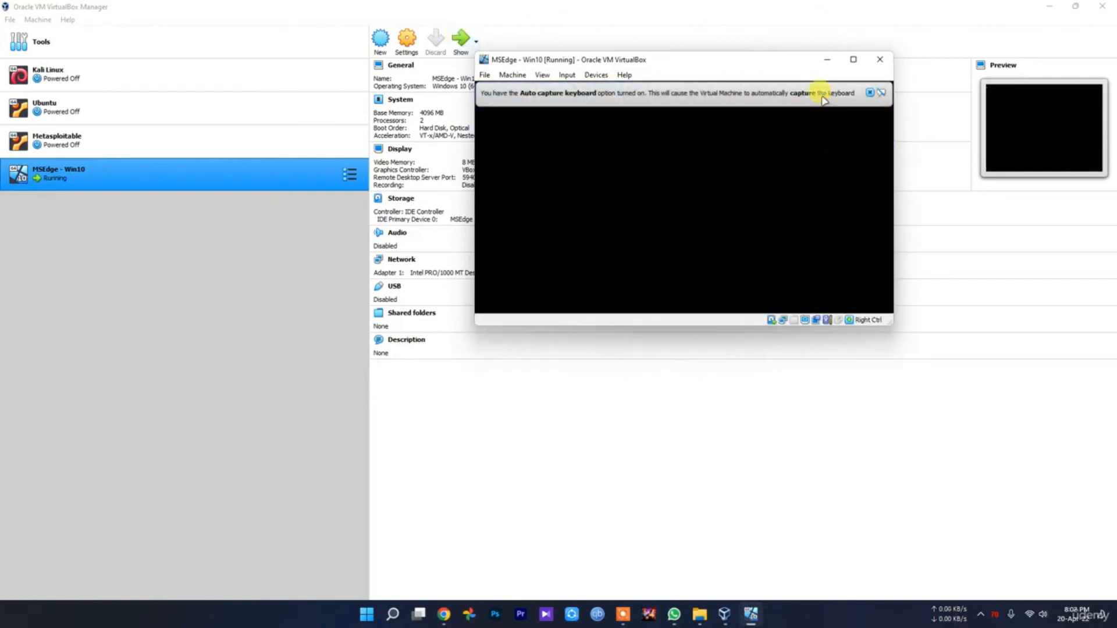
left_click_drag(897, 61, 774, 63)
left_click(925, 93)
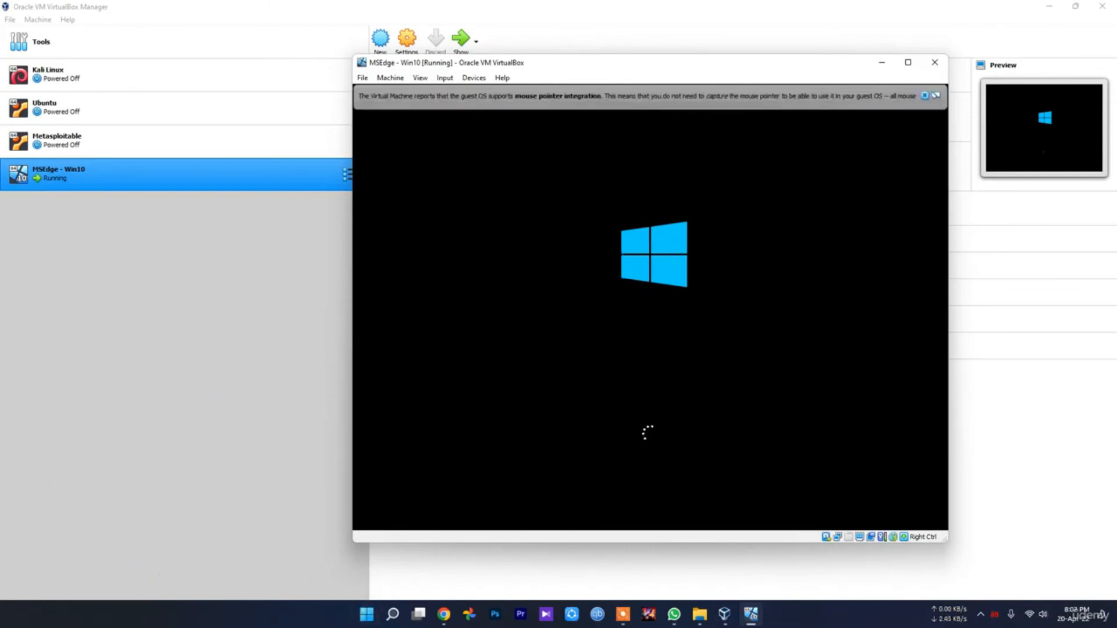
left_click(925, 95)
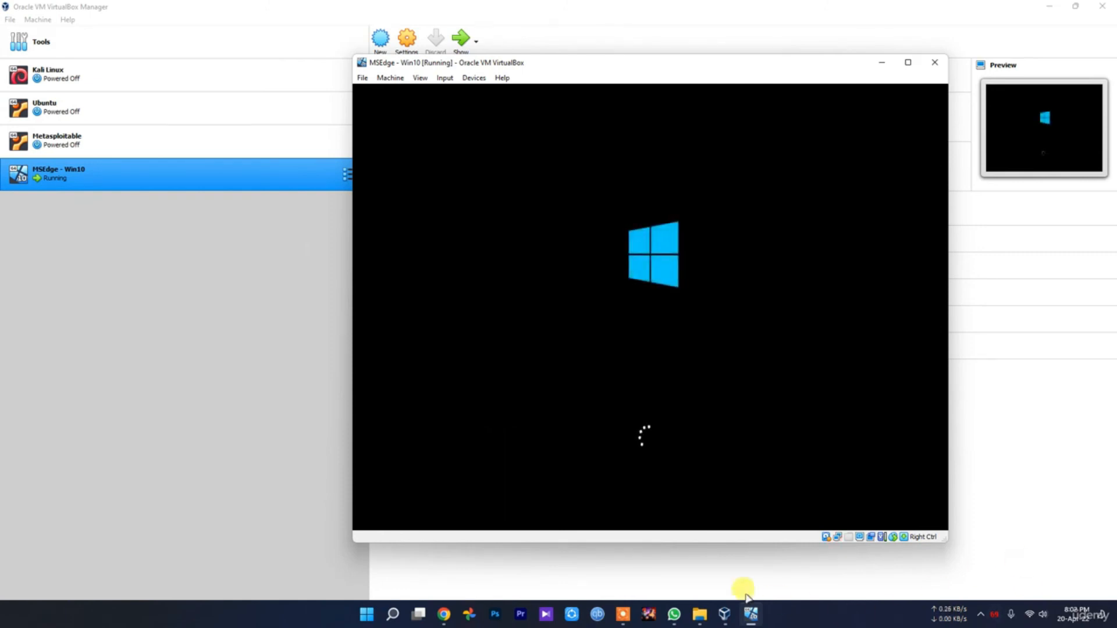
- Switch to File Explorer, examine the files in the Metasploitable2-Linux folder and return to the parent New folder
left_click(700, 616)
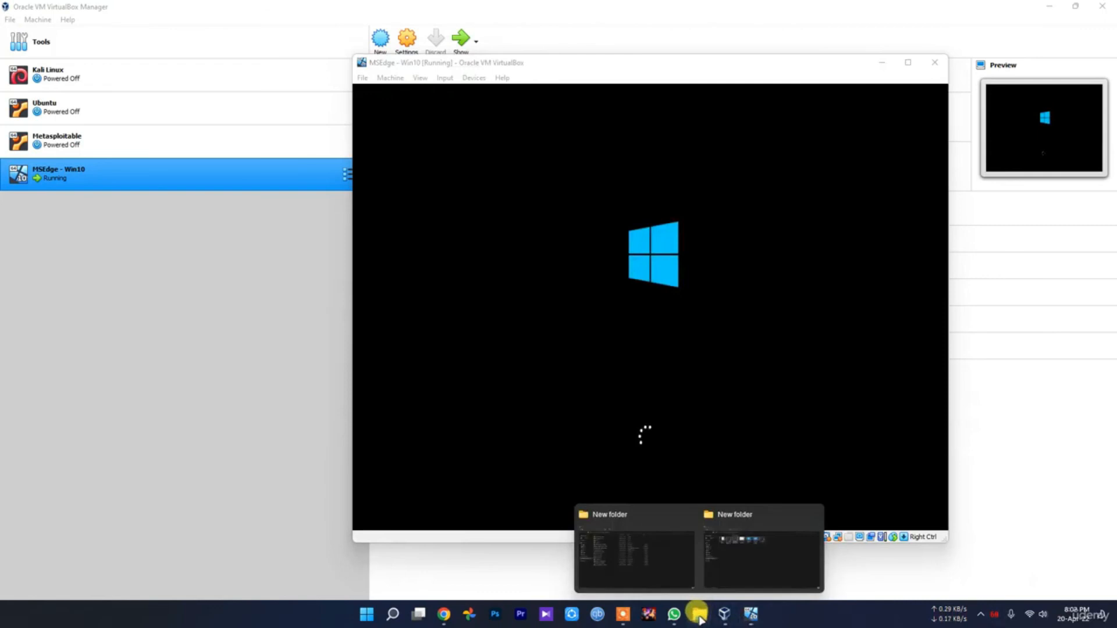
left_click(639, 570)
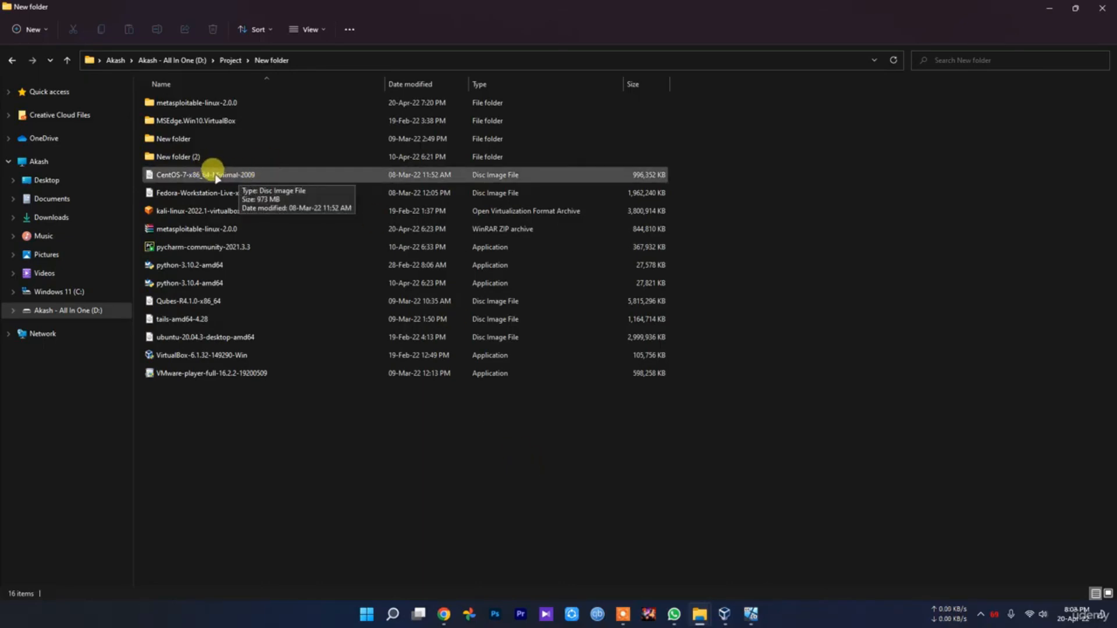
left_click(186, 106)
double_click(185, 105)
double_click(182, 102)
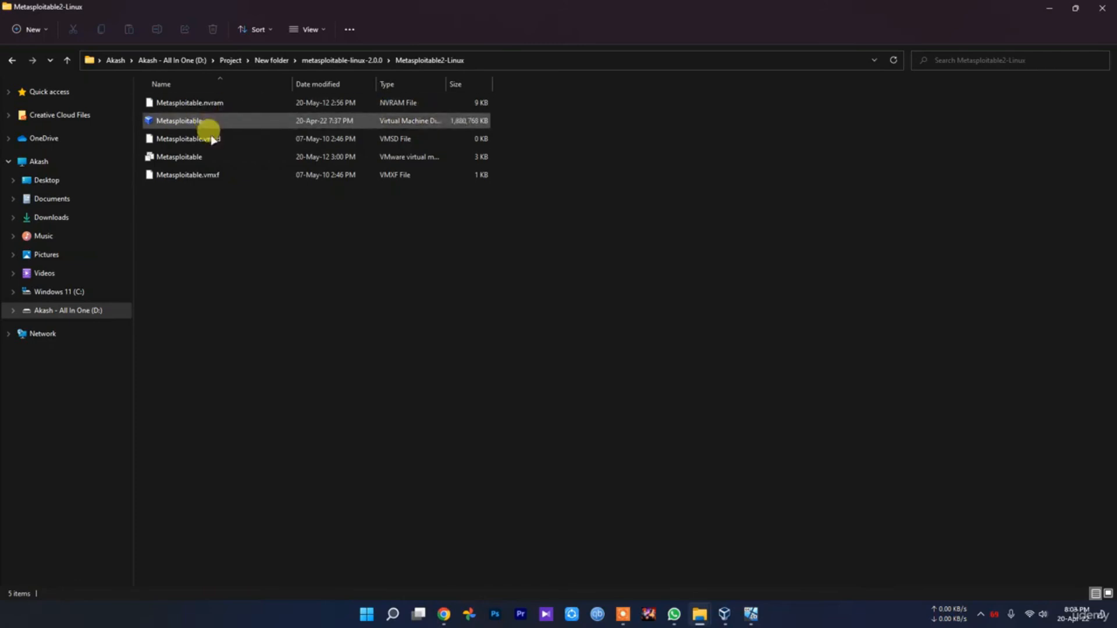
key("alt+Left")
key("alt+Left")
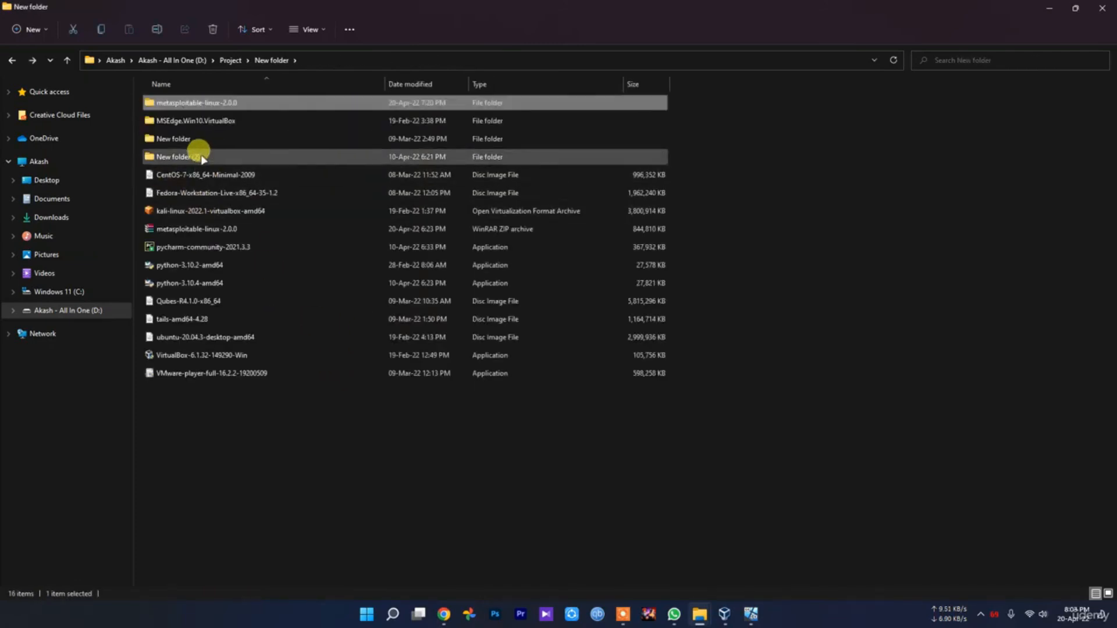
- Check the full file type of MSEdge - Win10 in the MSEdge.Win10.VirtualBox folder by widening the Type column, and go back to New folder
double_click(215, 120)
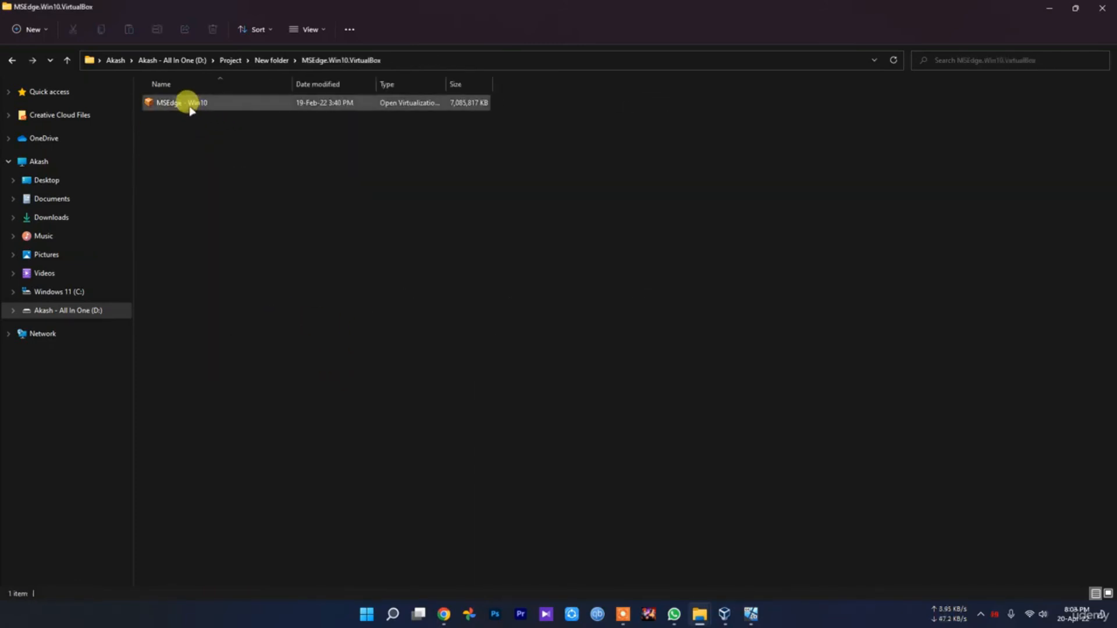
left_click_drag(446, 84, 548, 87)
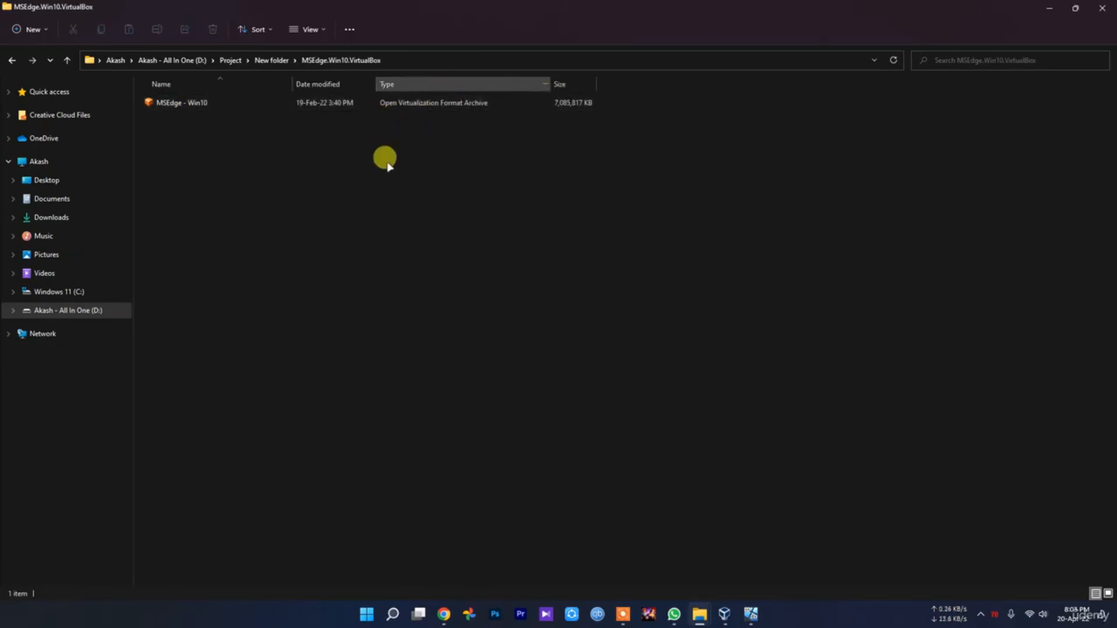
key("alt+Left")
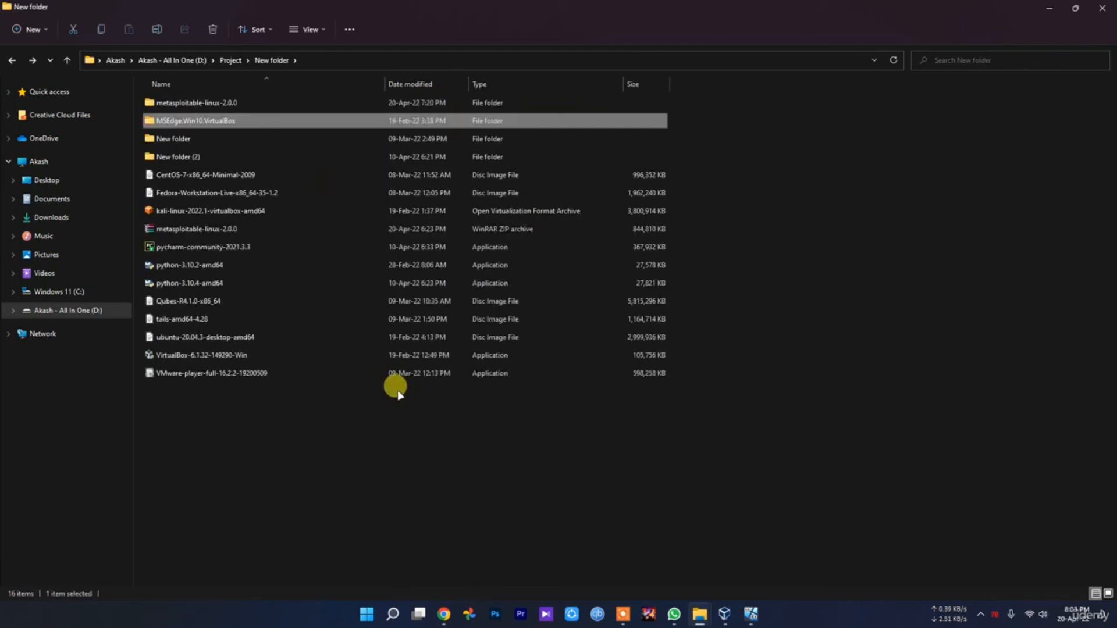
- Look inside the metasploitable-linux-2.0.0 and MSEdge.Win10.VirtualBox folders and return to the parent New folder
left_click(389, 436)
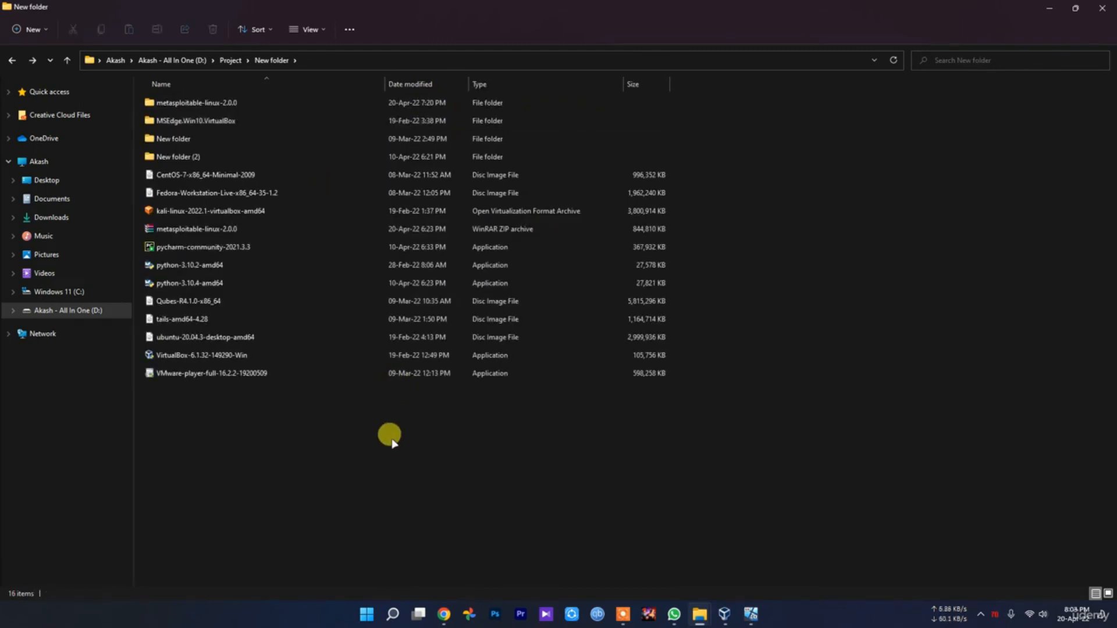
double_click(215, 105)
double_click(177, 101)
key("alt+Up")
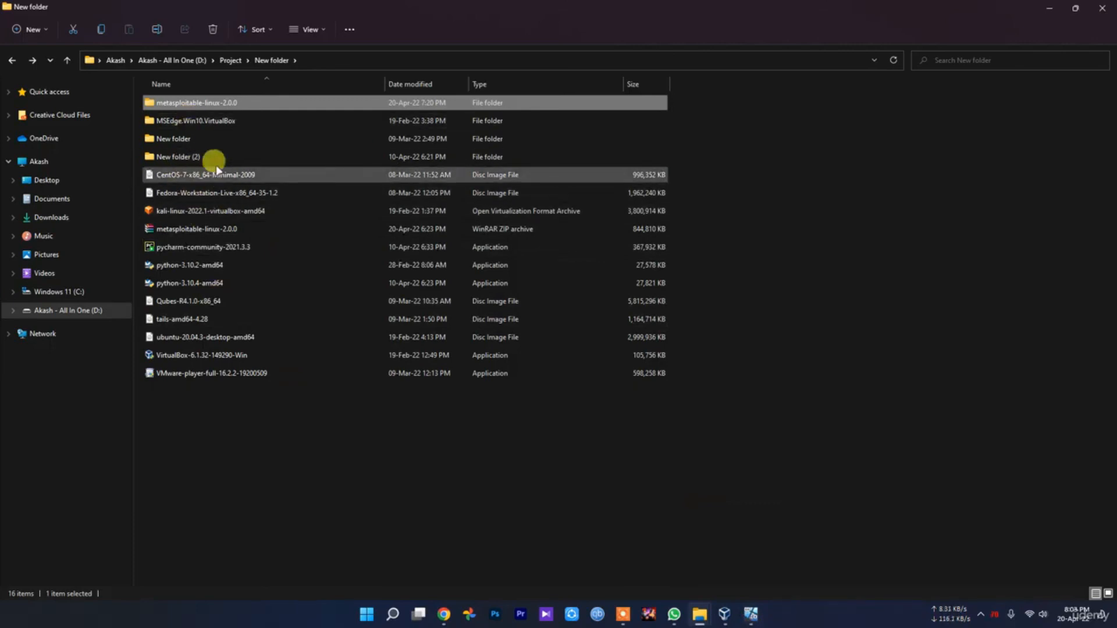
double_click(194, 120)
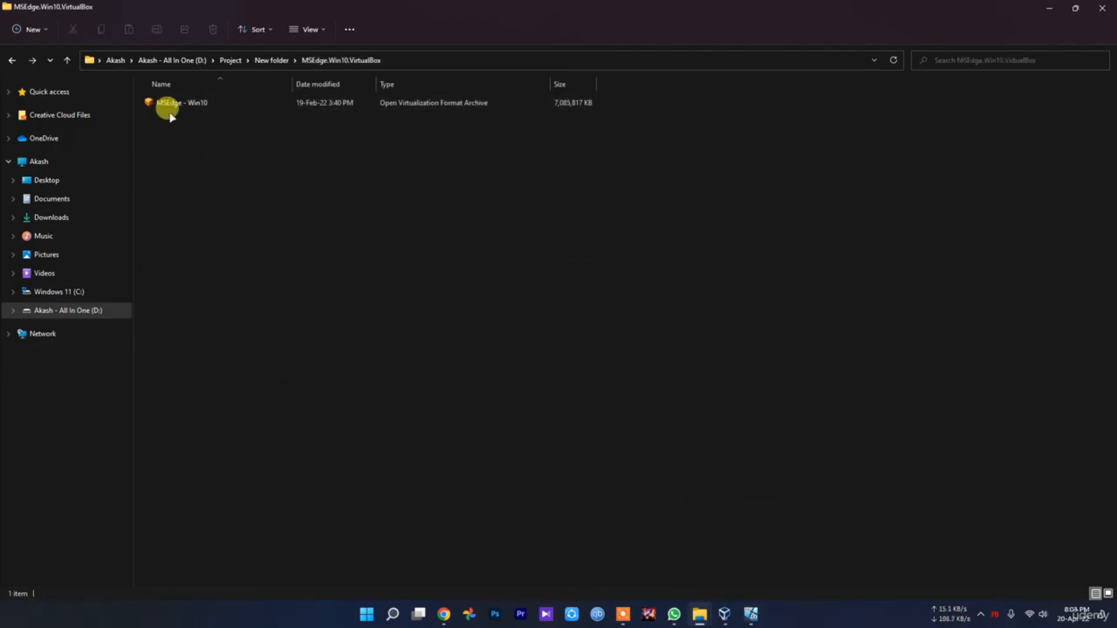
left_click(178, 108)
key("BackSpace")
left_click(925, 397)
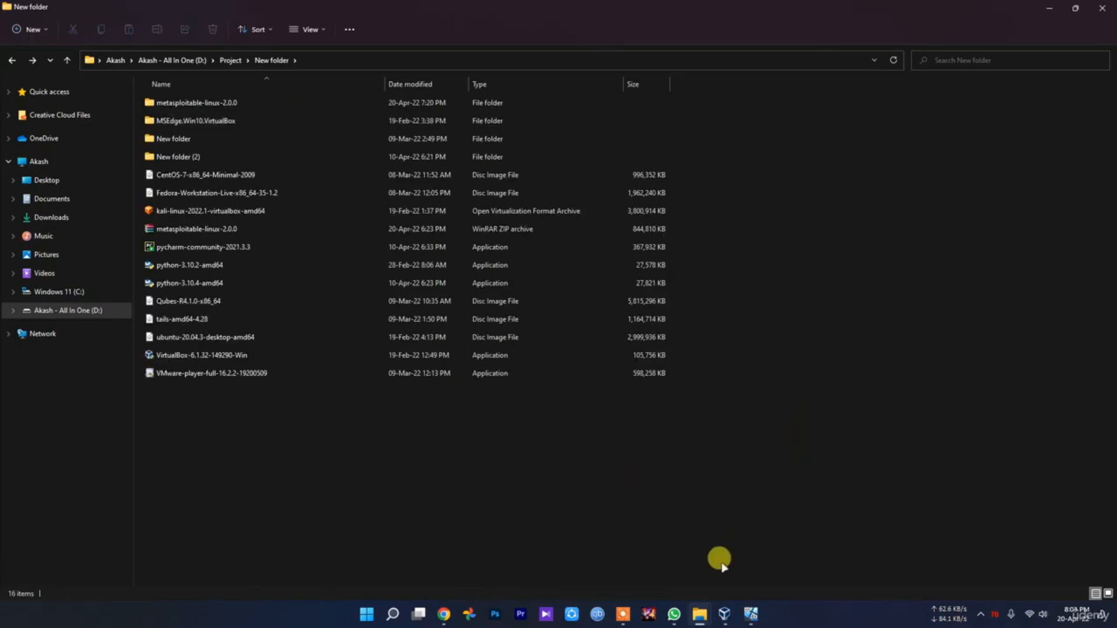
- Switch to the running MSEdge - Win10 machine, dismiss its lock screen and try to sign in with the account password
mouse_move(730, 623)
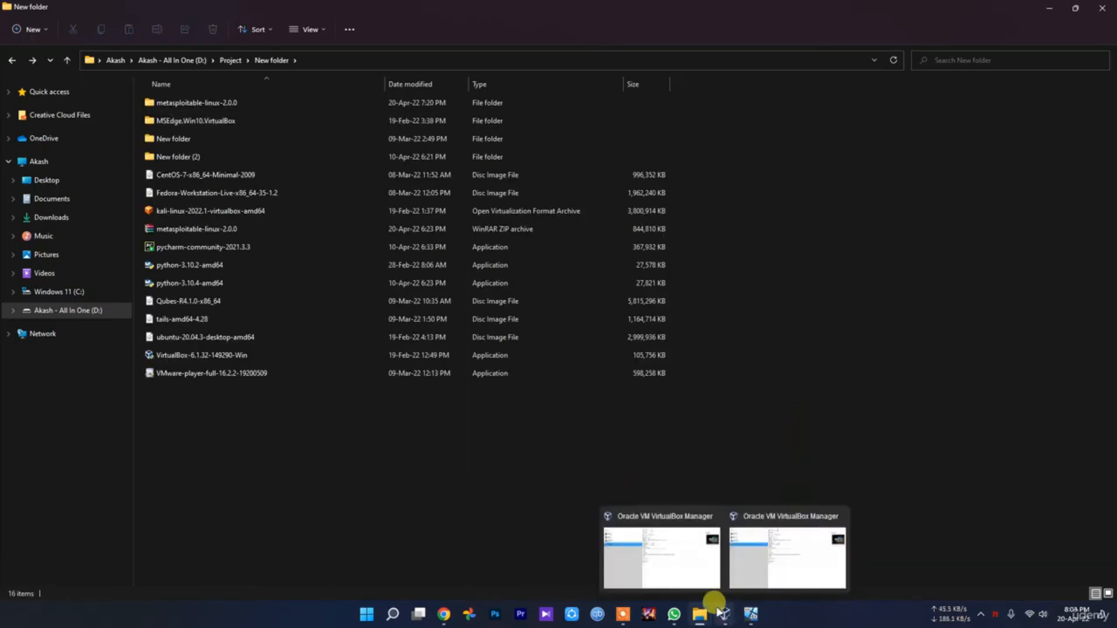
left_click(754, 614)
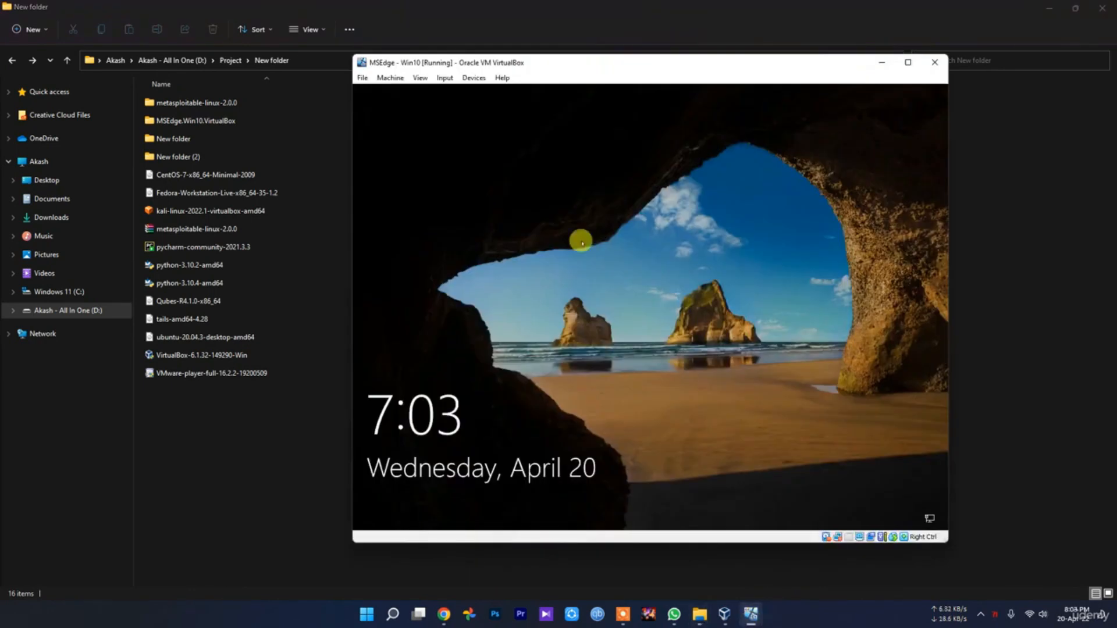
left_click(585, 262)
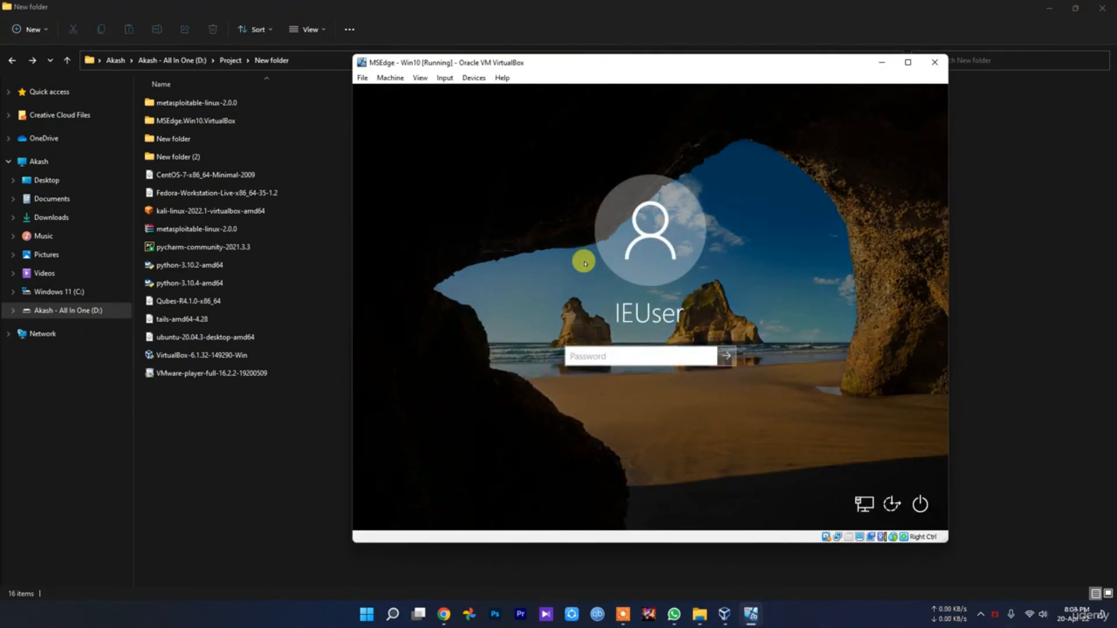
type("P")
key("Return")
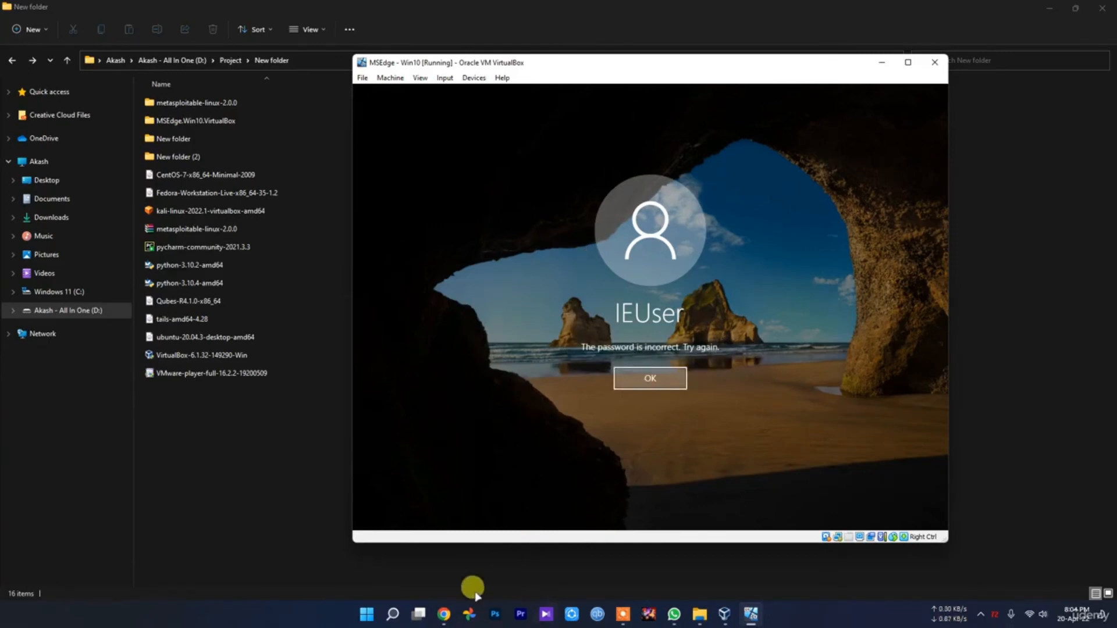
- Switch to Chrome and search in a new tab for "defualt windows 10 virtual machine password", then read the default login credentials
left_click(444, 612)
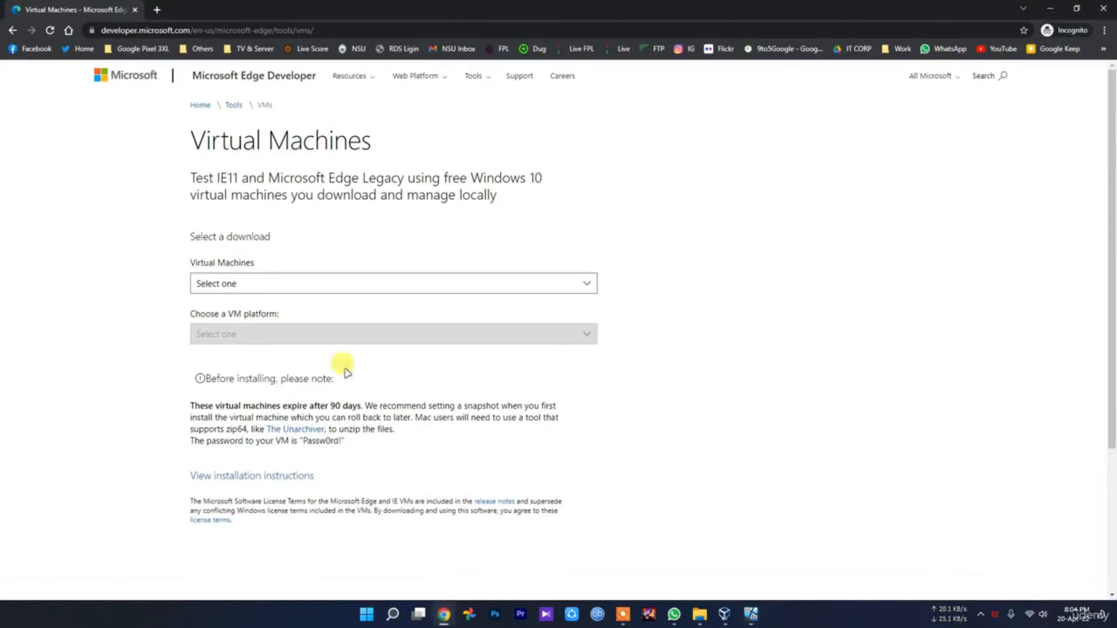
key("ctrl+t")
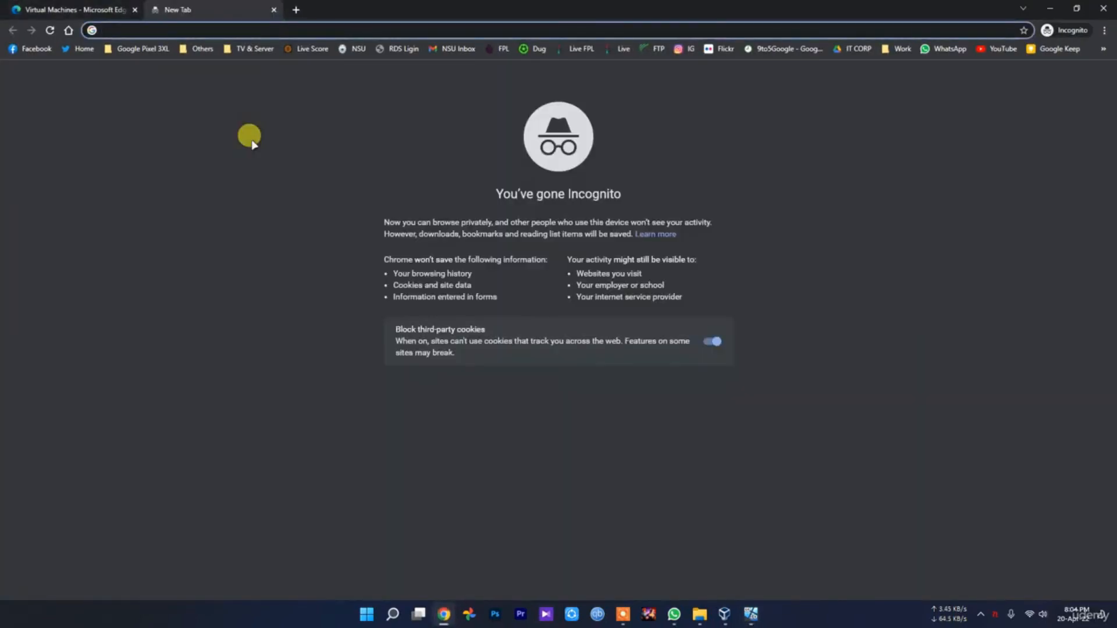
type("def")
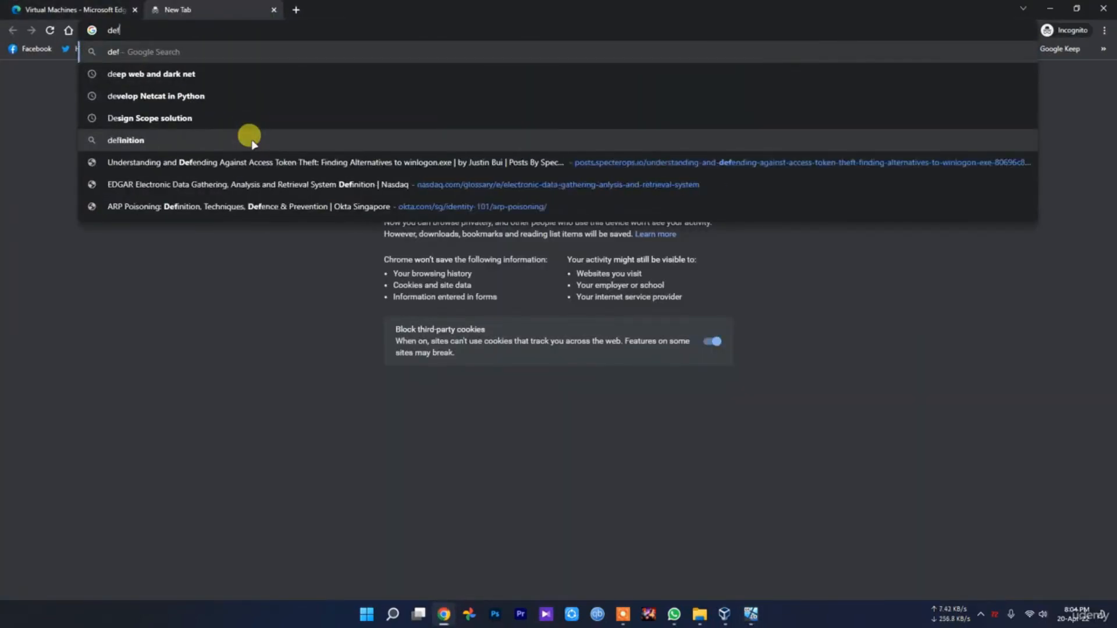
type("ualt")
key("BackSpace")
key("BackSpace")
key("BackSpace")
key("BackSpace")
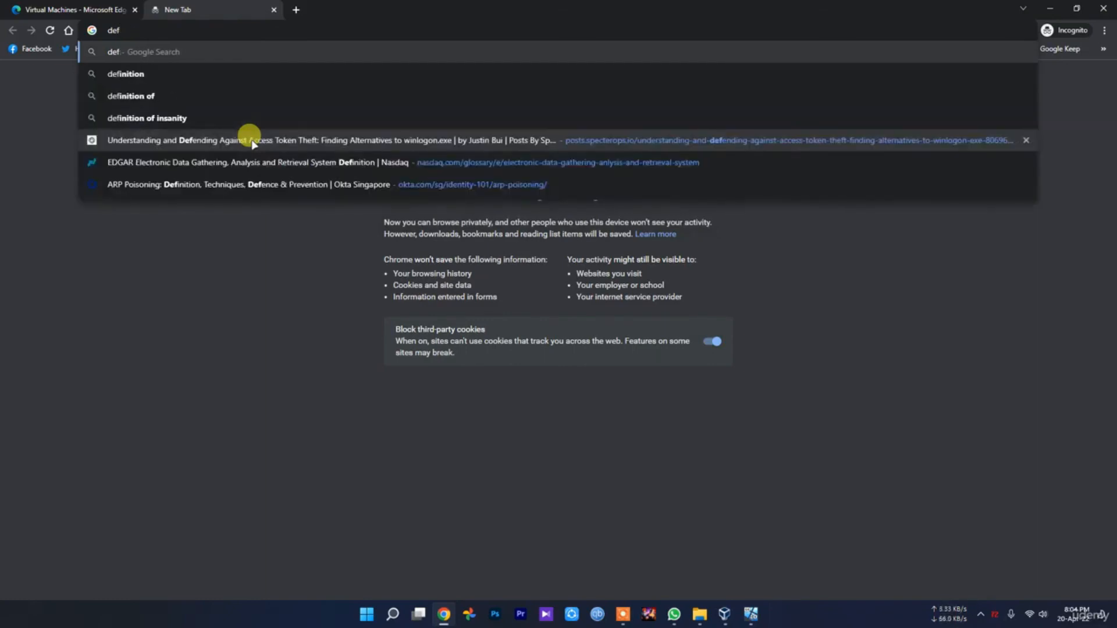
type("ua")
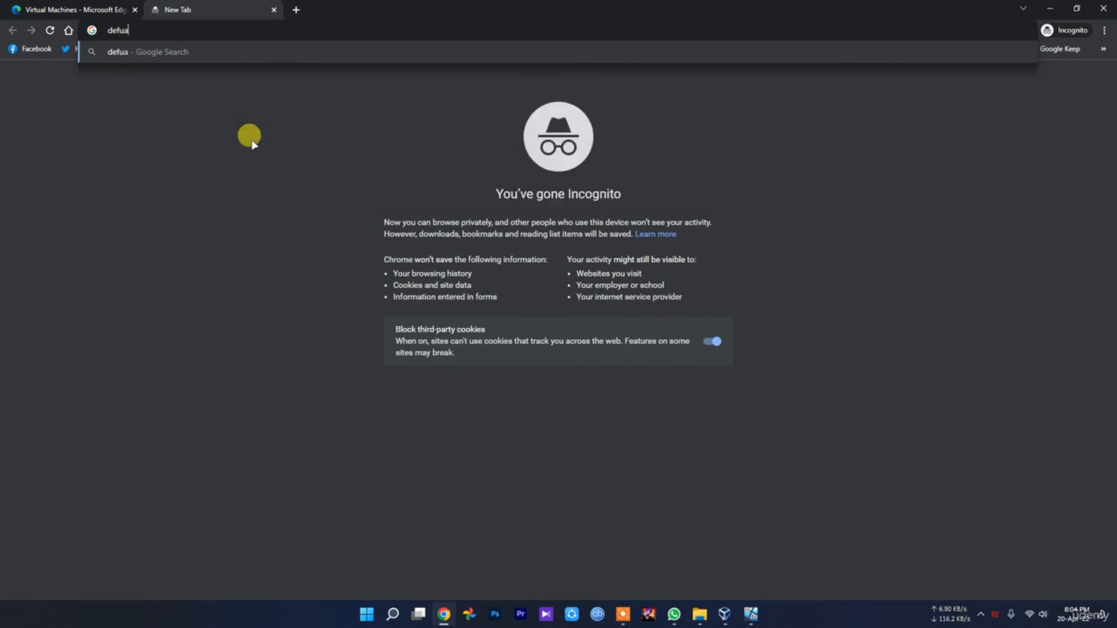
type("lt windows 10")
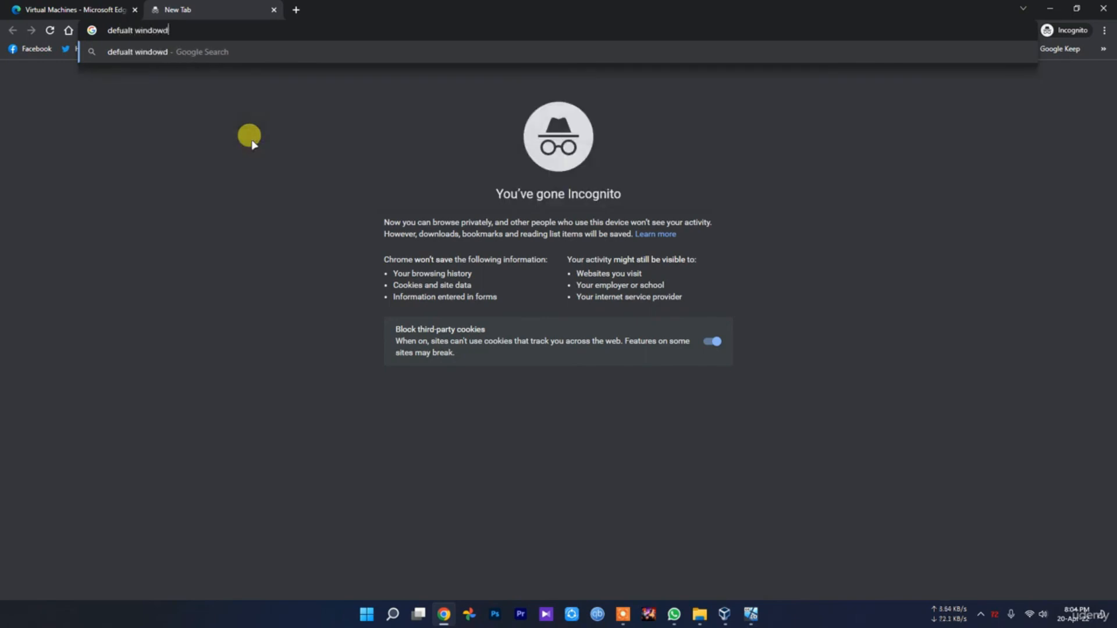
type(" virtual machine passwor")
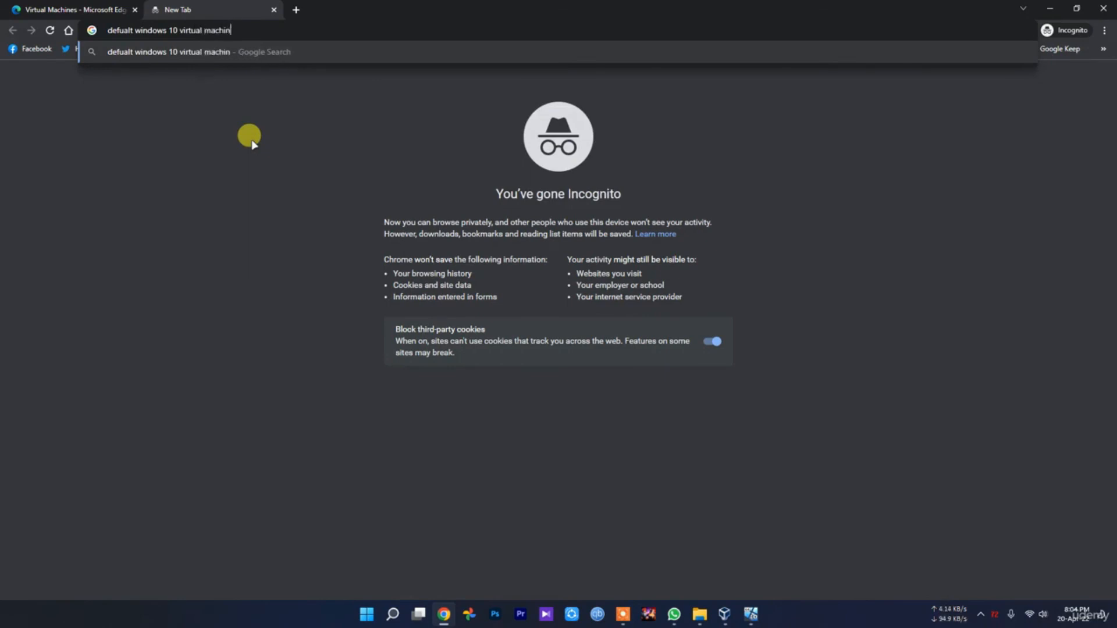
type("d")
key("Return")
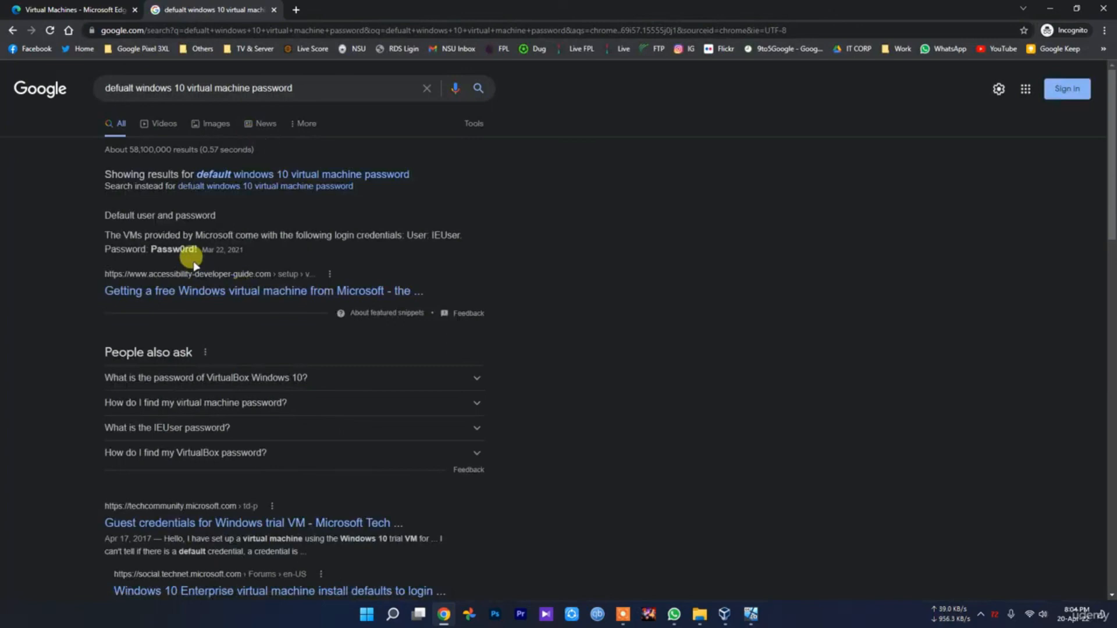
double_click(166, 244)
left_click(174, 245)
- Return to the MSEdge - Win10 machine, dismiss the incorrect password message and sign in as IEUser with the account password
left_click(750, 614)
left_click(663, 384)
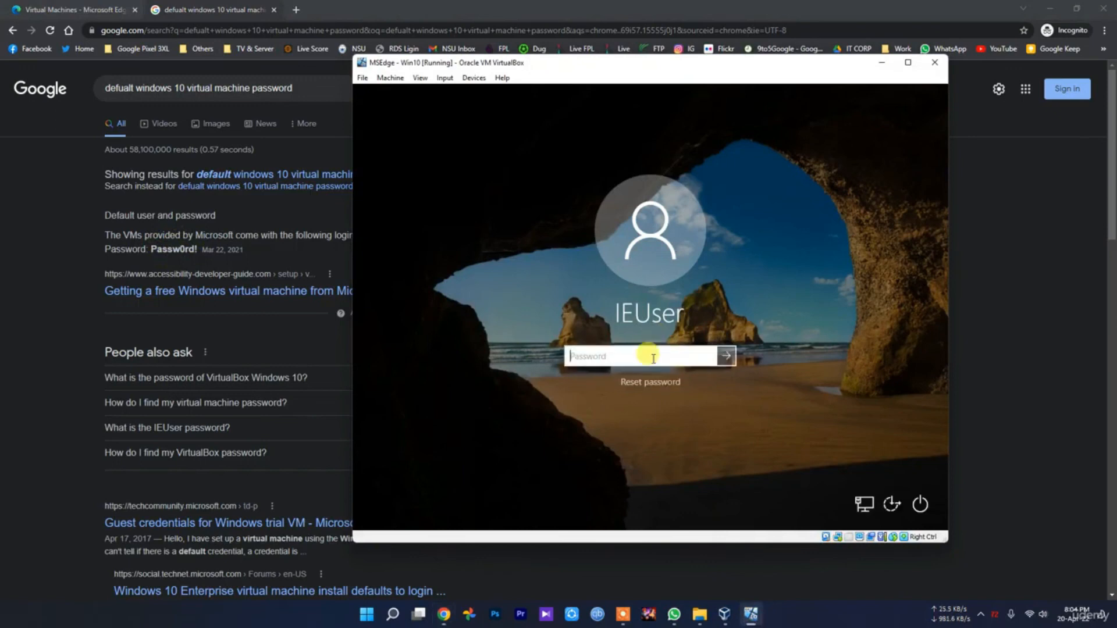
type("P")
key("Return")
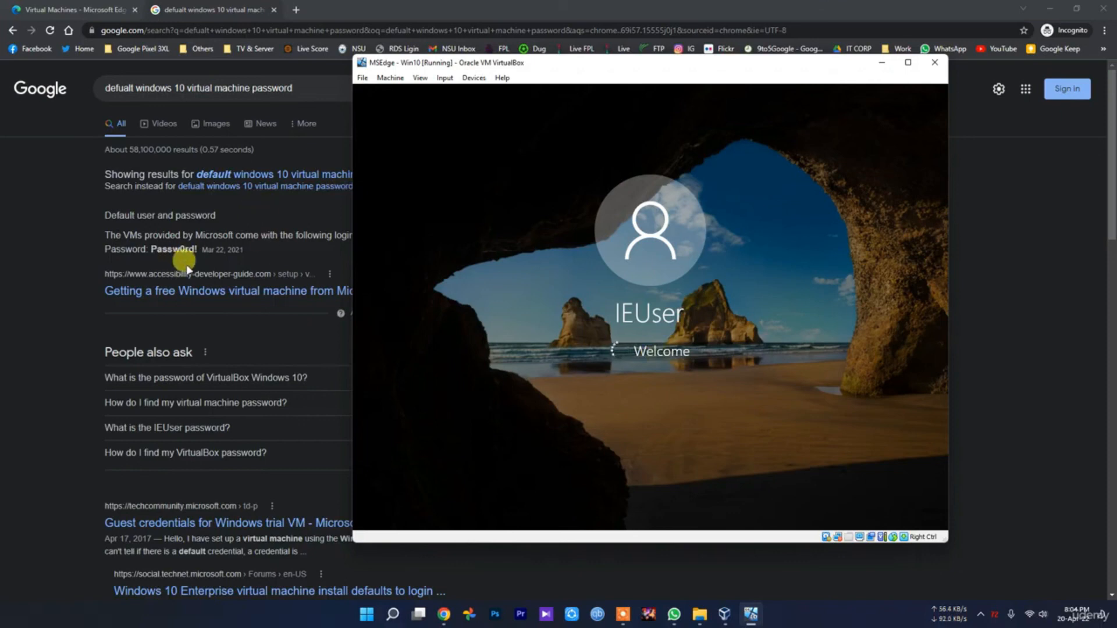
- Highlight the default password in the search results, then switch to VirtualBox Manager and reposition the MSEdge - Win10 machine window over it
left_click_drag(197, 250, 150, 259)
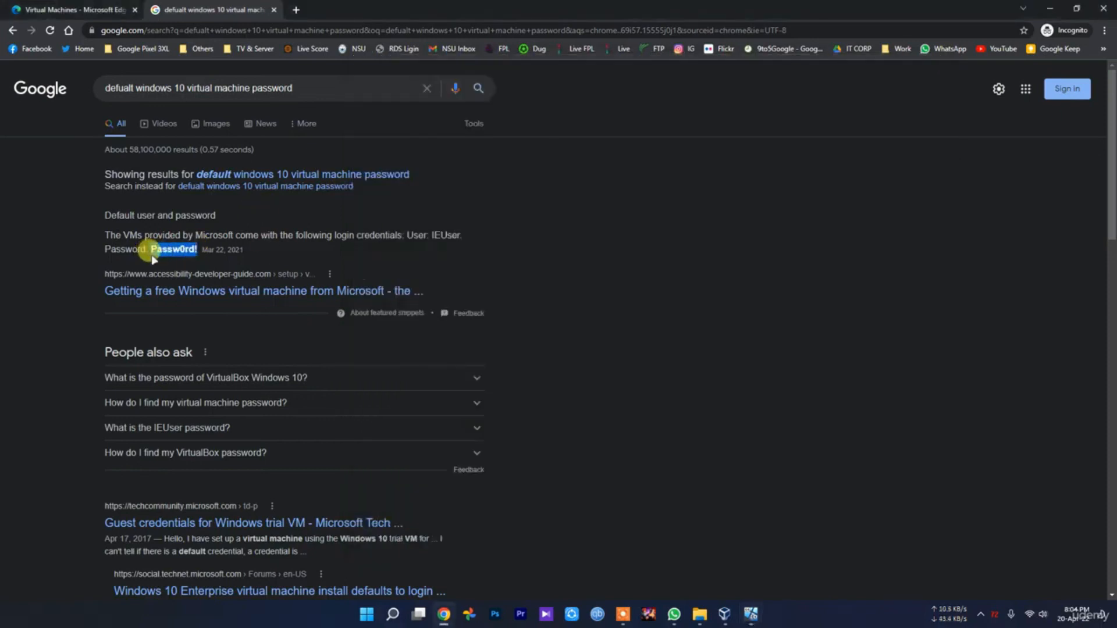
left_click(754, 618)
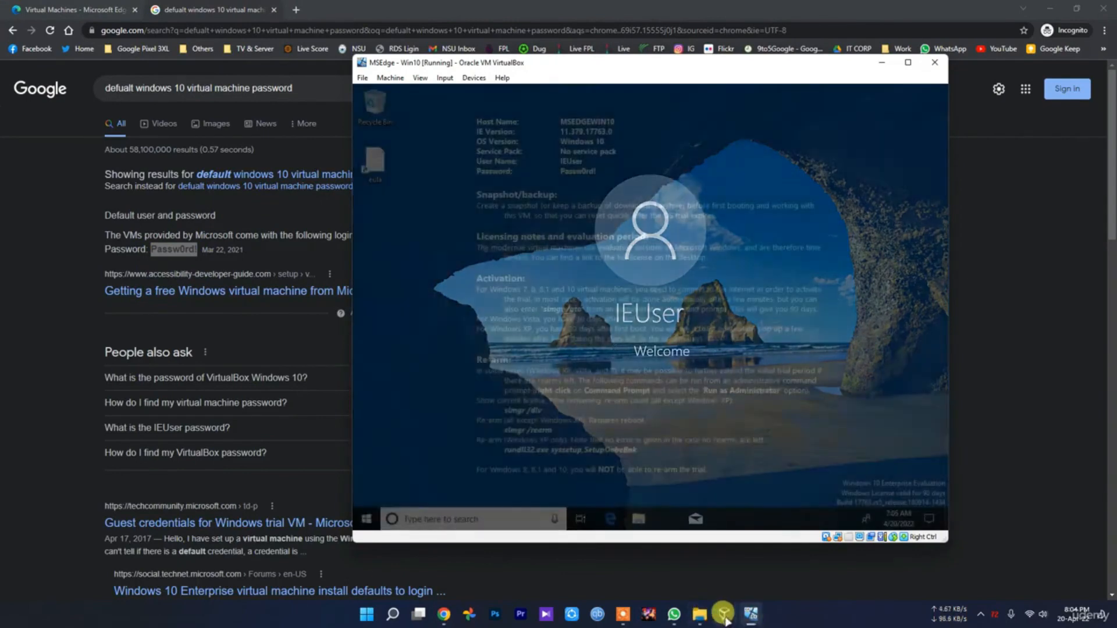
mouse_move(725, 614)
left_click(783, 562)
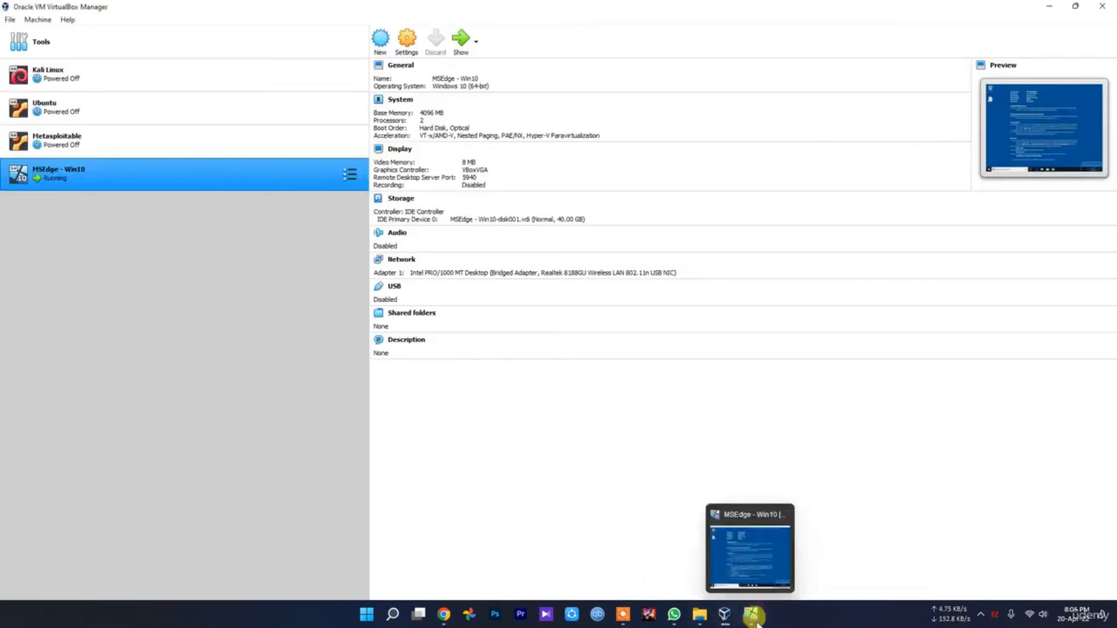
left_click(752, 614)
left_click_drag(656, 72, 627, 71)
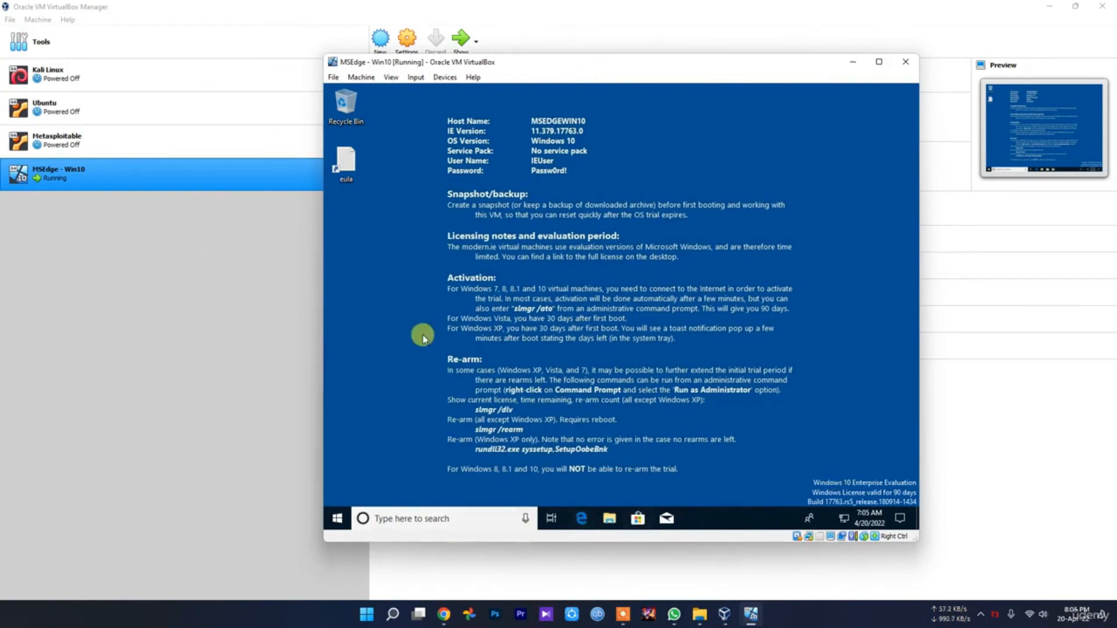
- Open Microsoft Edge inside the virtual machine, search for "google" and dismiss the Guest Additions update notification
left_click(585, 518)
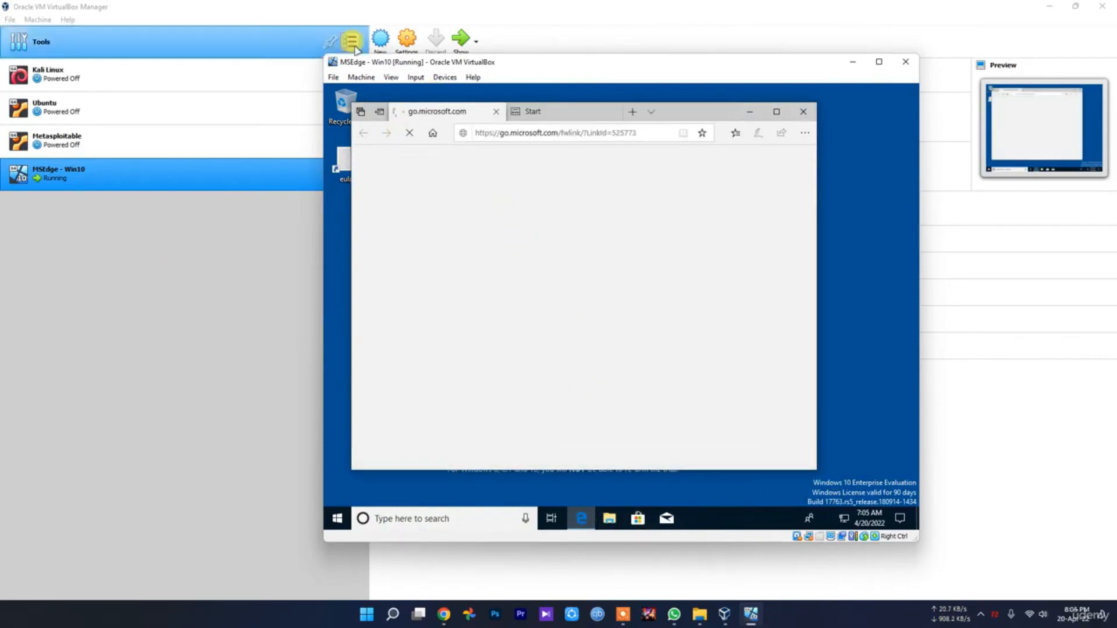
left_click(519, 135)
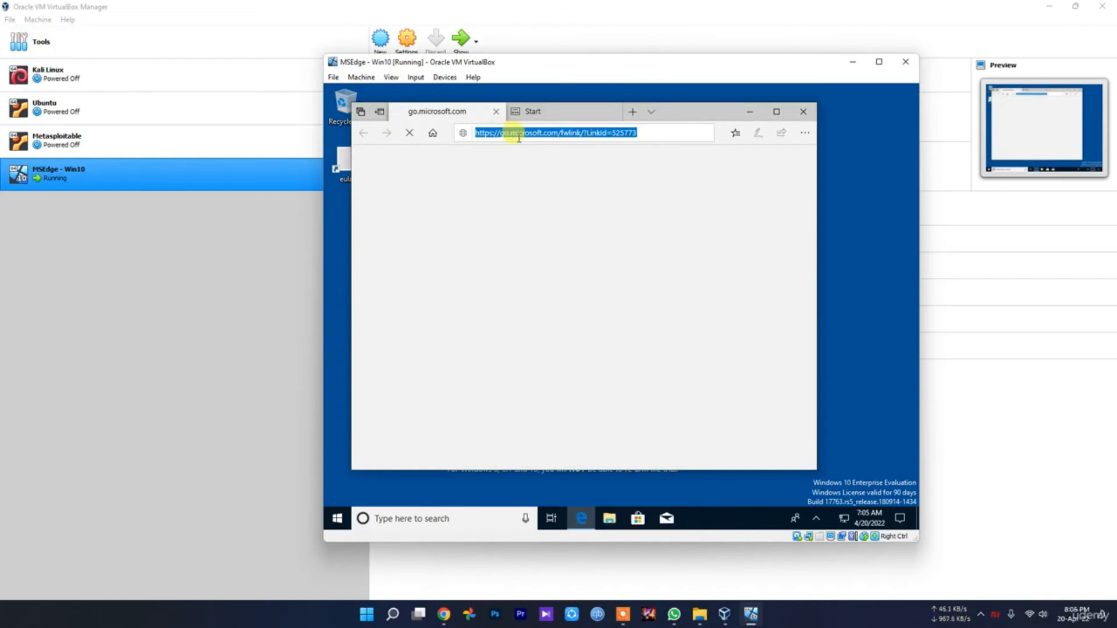
type("google")
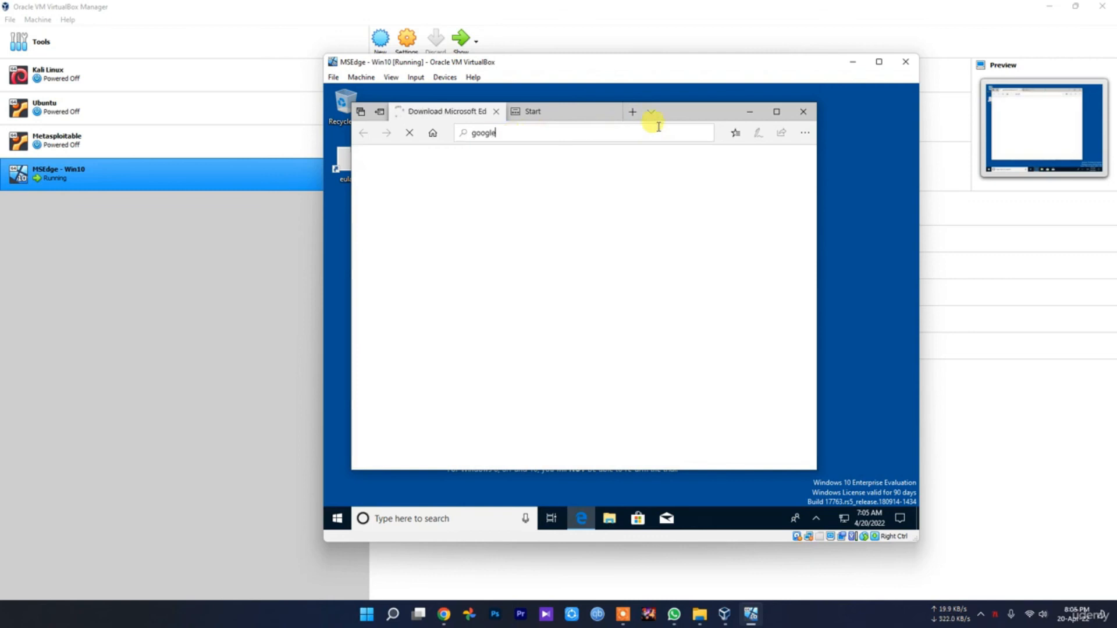
key("Return")
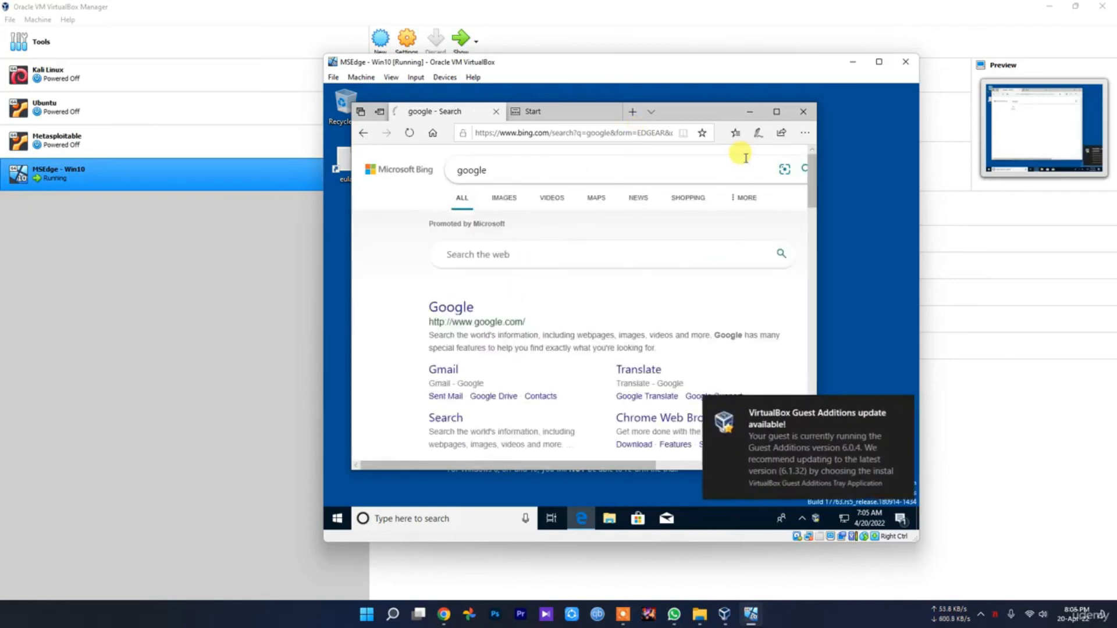
left_click(903, 406)
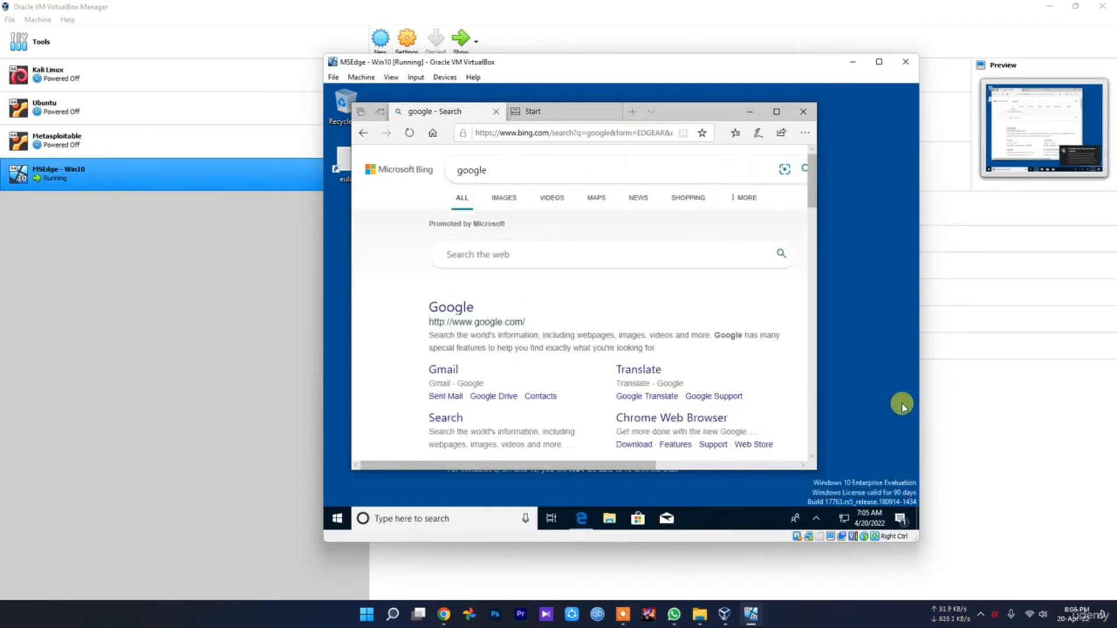
left_click(803, 111)
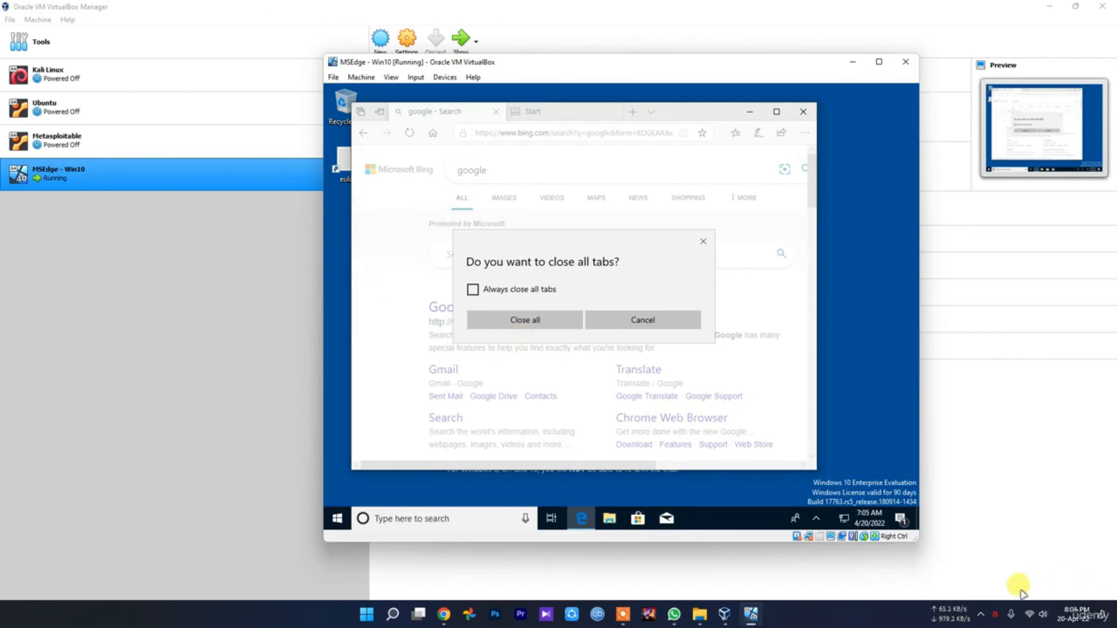
left_click(675, 319)
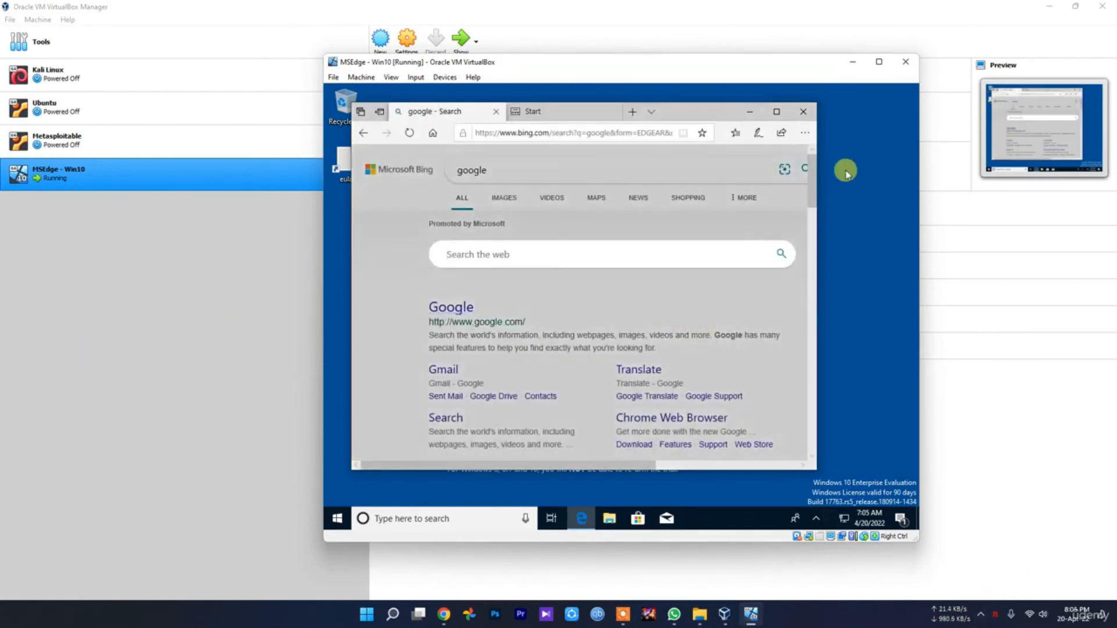
left_click(803, 116)
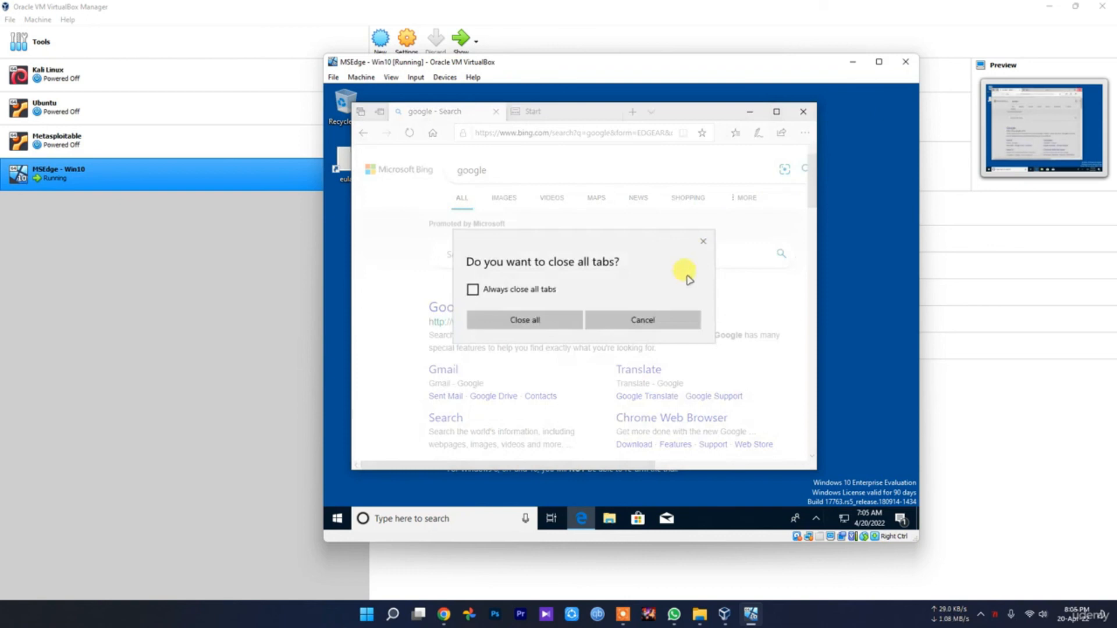
- Close the MSEdge - Win10 virtual machine with the option to power off the machine
key("Control_R+q")
left_click(608, 316)
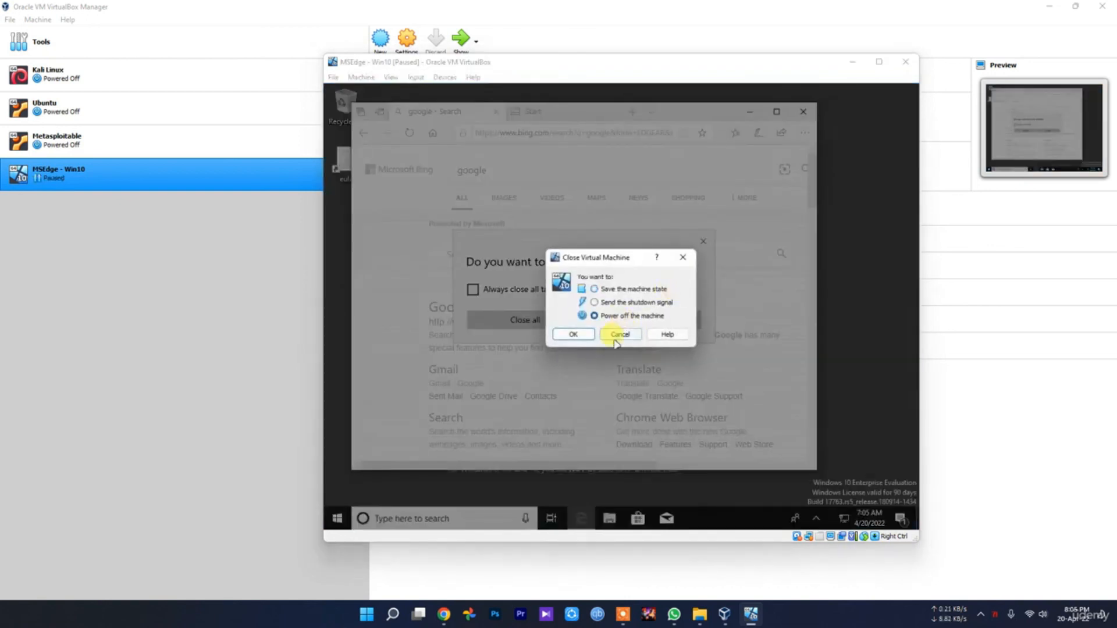
left_click(564, 334)
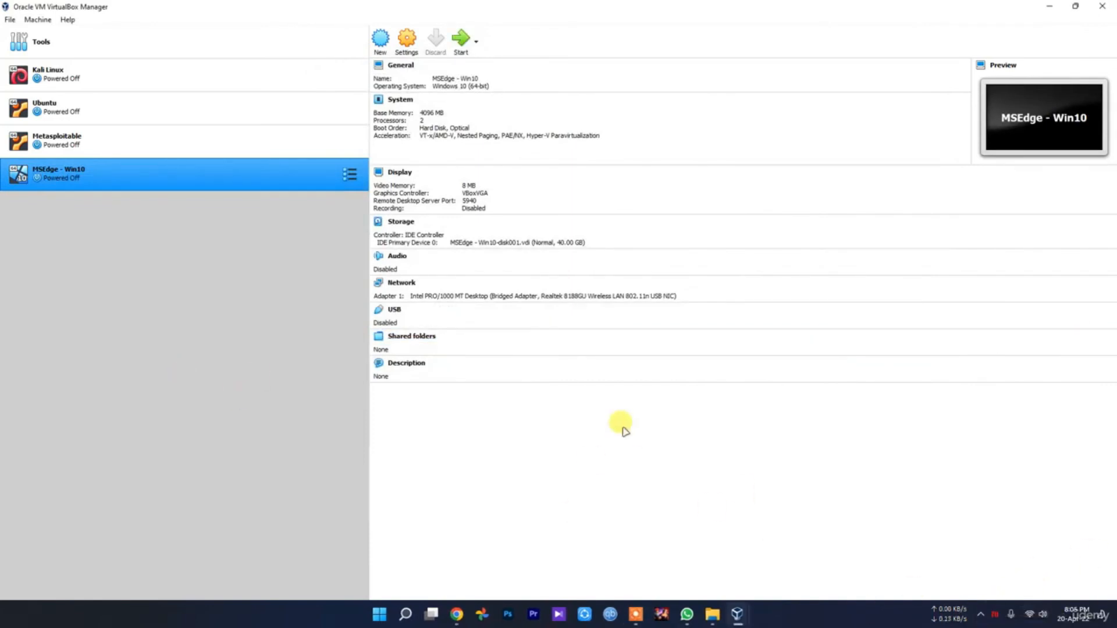
left_click(981, 614)
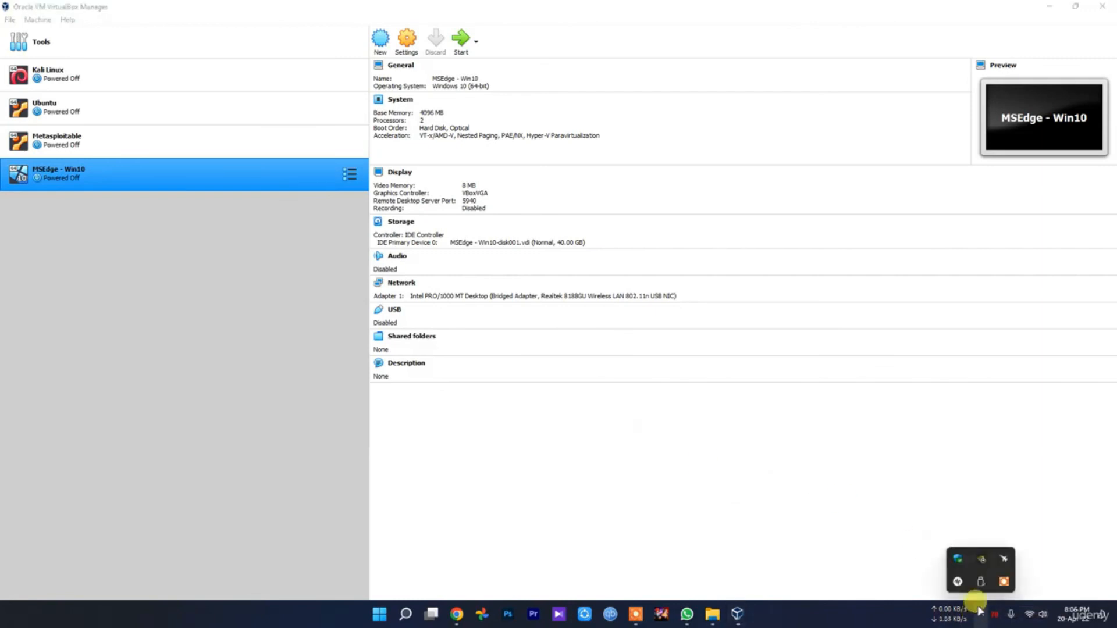